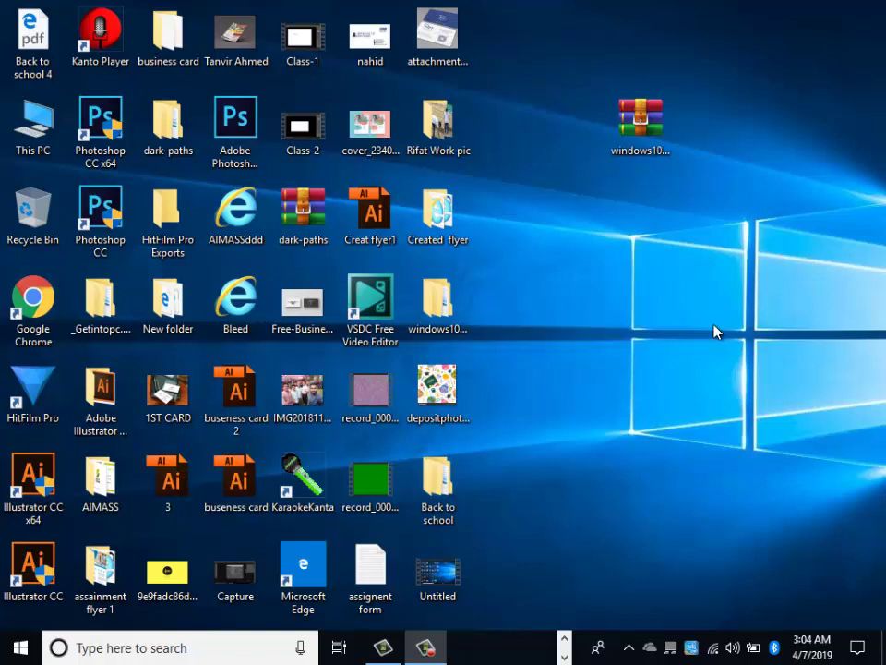
# Step: Refresh the Windows desktop twice from its right-click menu
pyautogui.rightClick(690, 232)
pyautogui.click(729, 274)
pyautogui.rightClick(660, 261)
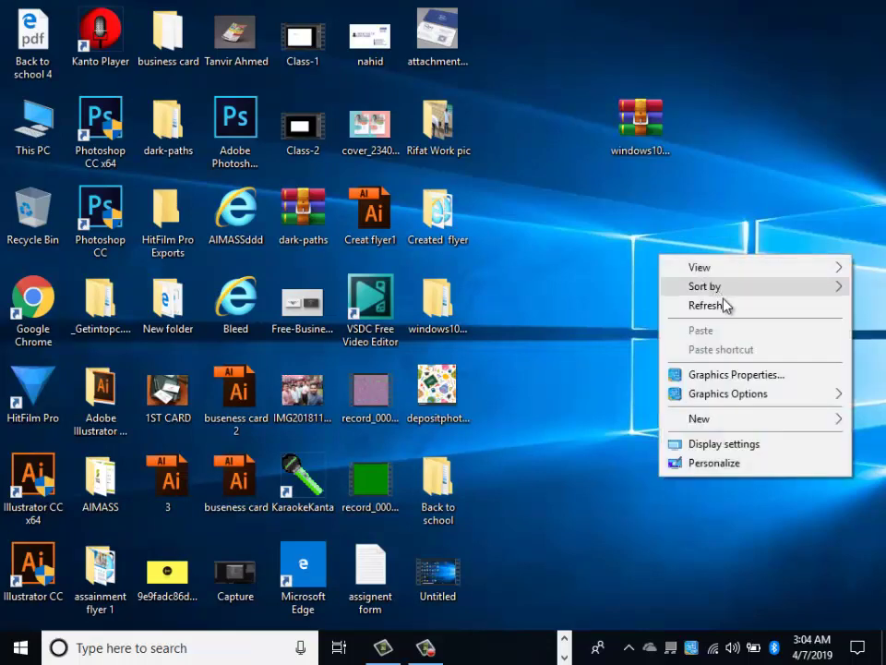
pyautogui.click(729, 305)
pyautogui.click(429, 652)
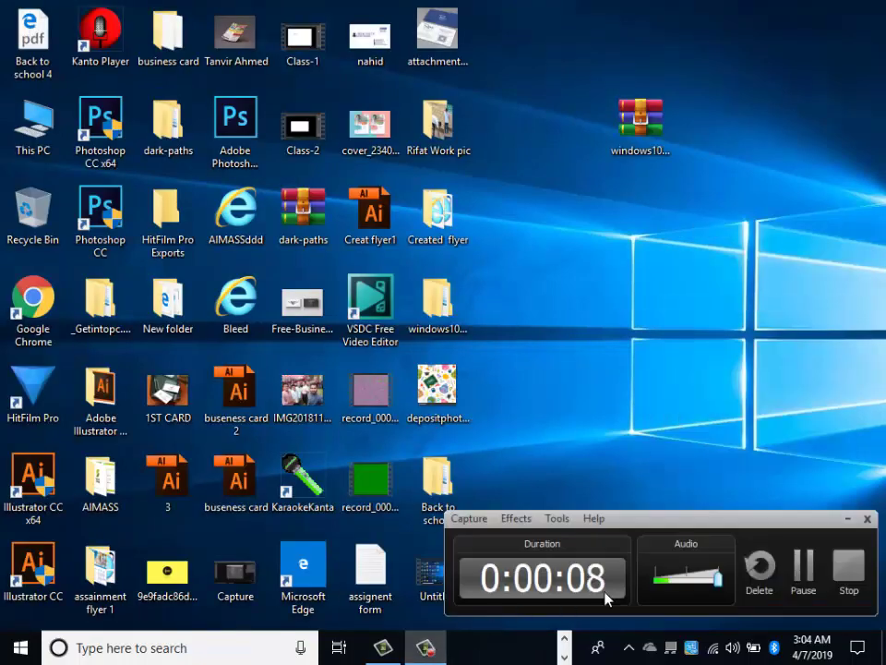
pyautogui.click(801, 567)
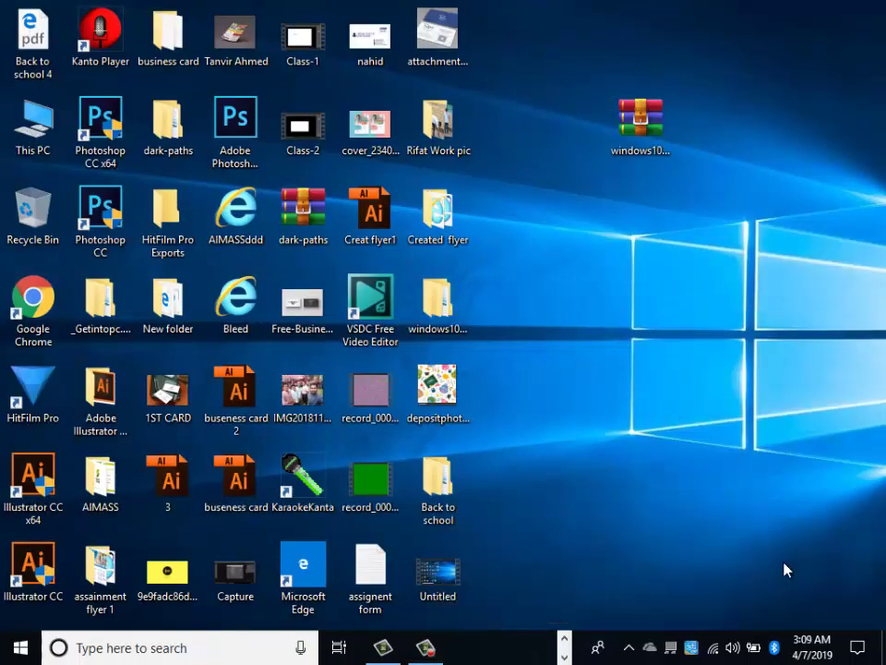
# Step: Refresh the desktop twice more and reveal the pinned taskbar apps, including Photoshop
pyautogui.rightClick(672, 279)
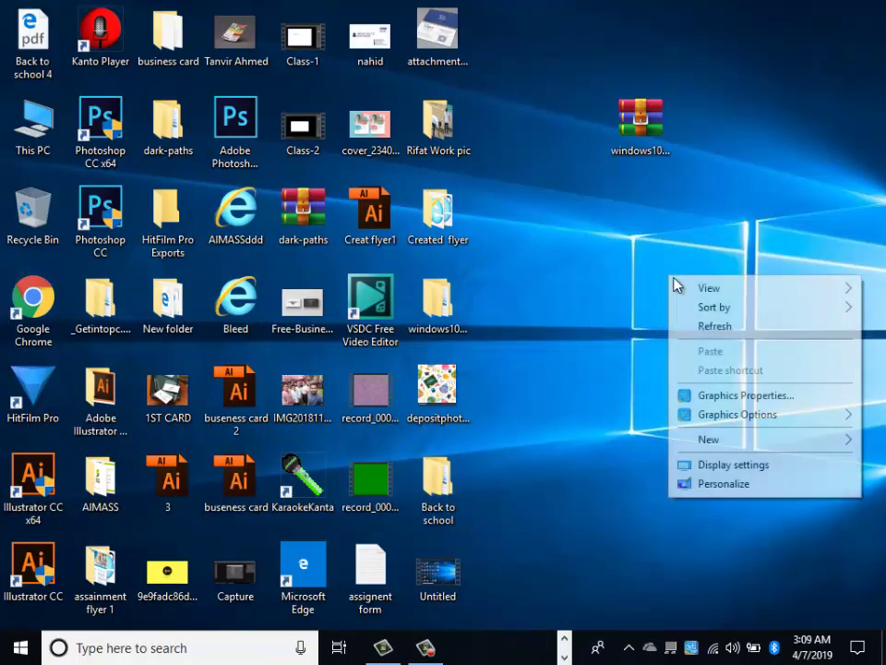
pyautogui.click(724, 330)
pyautogui.rightClick(670, 280)
pyautogui.click(721, 331)
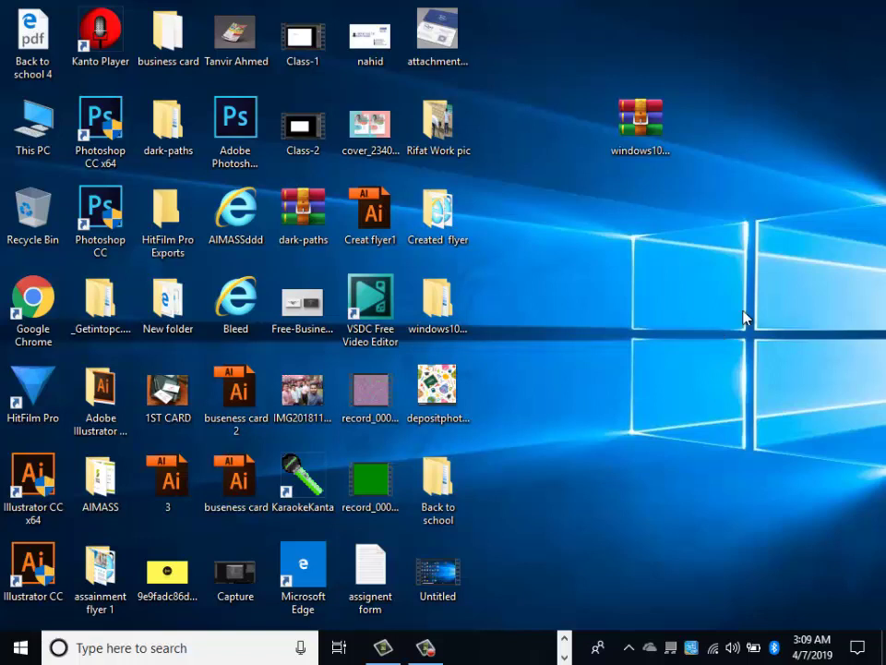
pyautogui.click(564, 638)
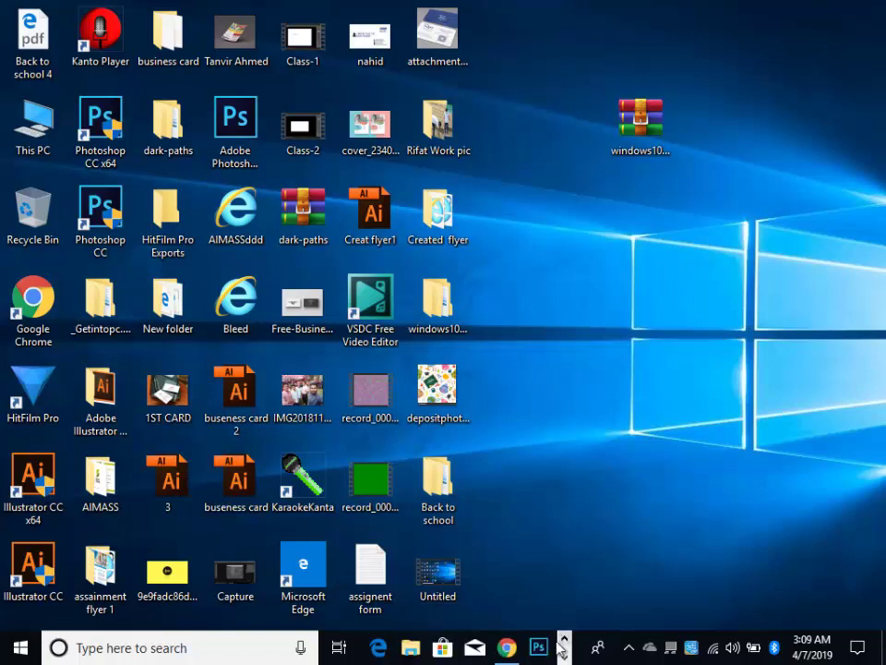
# Step: Launch Photoshop and dismiss the Live Football Scores and Good Browser Game notifications
pyautogui.click(539, 647)
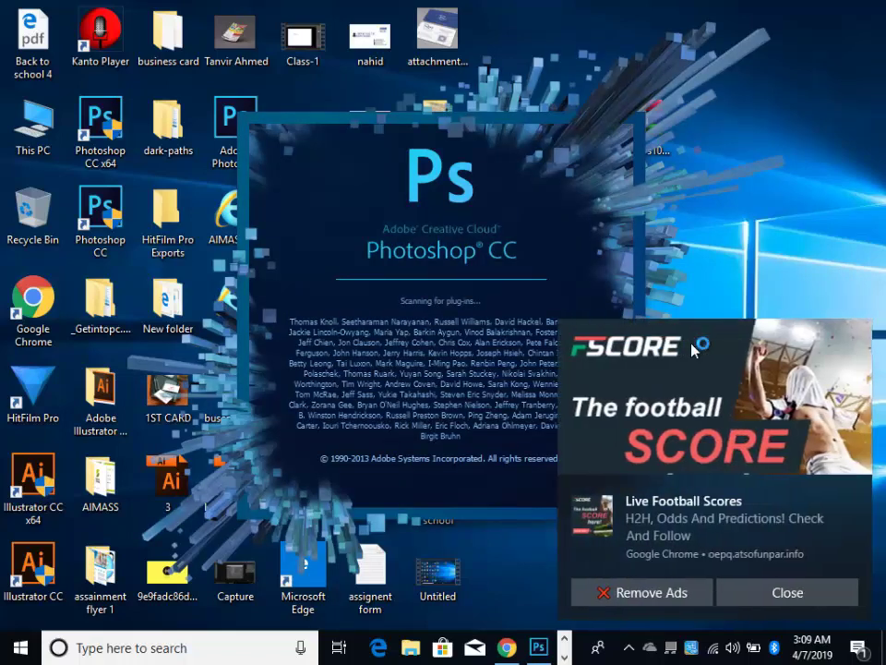
pyautogui.click(798, 595)
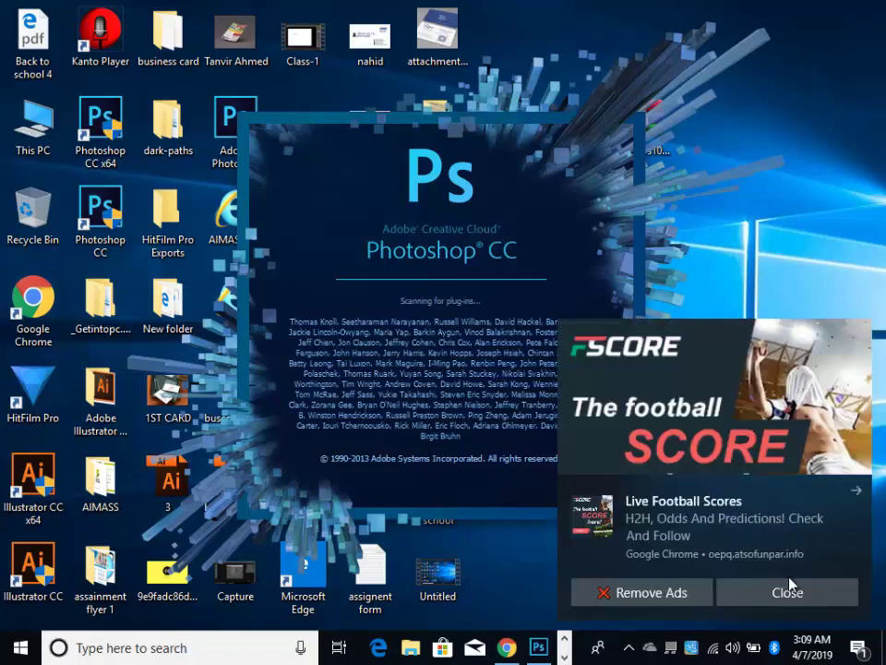
pyautogui.click(792, 591)
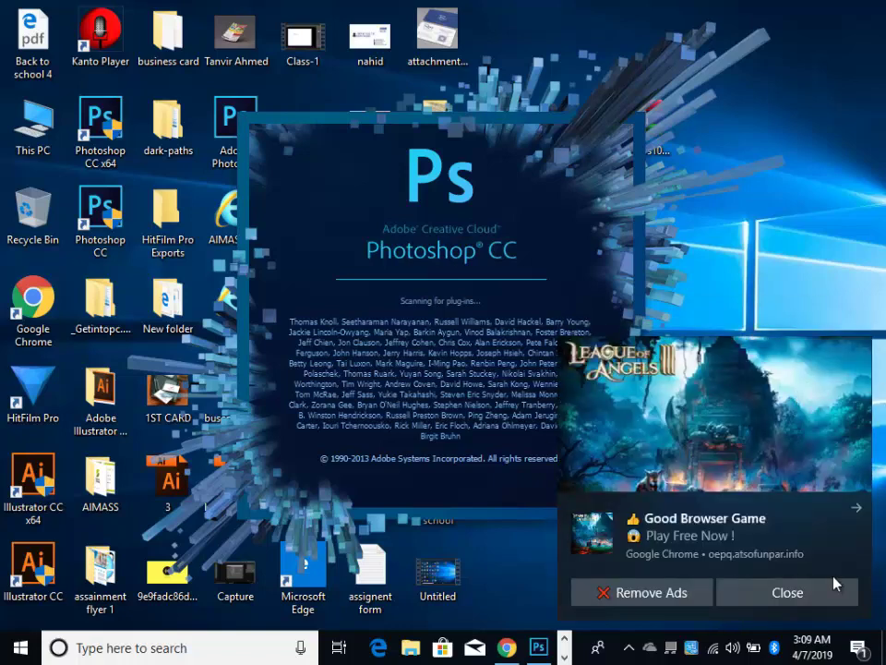
pyautogui.click(791, 602)
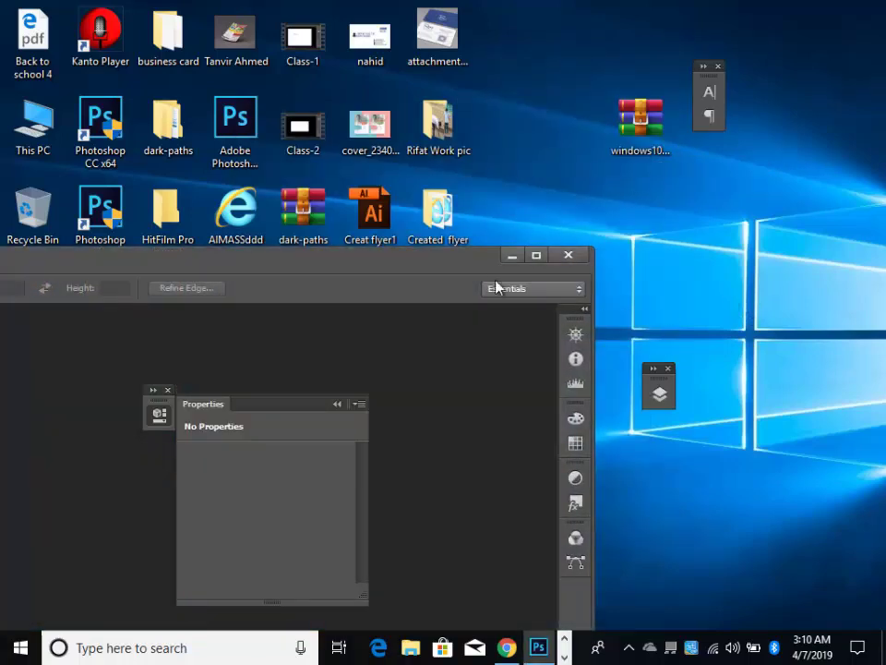
# Step: Maximize the Photoshop window and dock the Properties panel top-left beside the toolbar
pyautogui.click(536, 254)
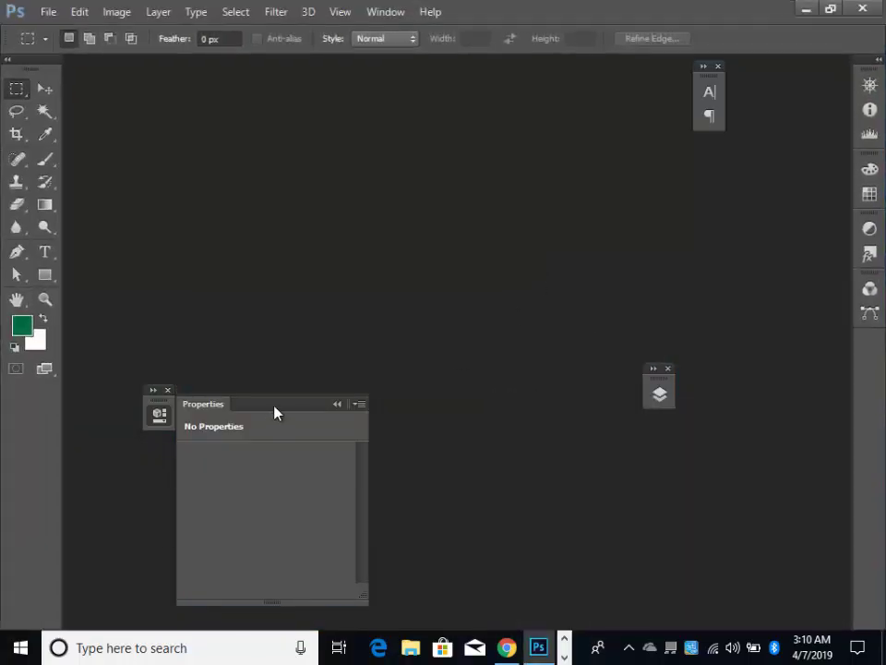
pyautogui.moveTo(275, 413)
pyautogui.mouseDown()
pyautogui.moveTo(166, 66)
pyautogui.moveTo(164, 74)
pyautogui.mouseUp()
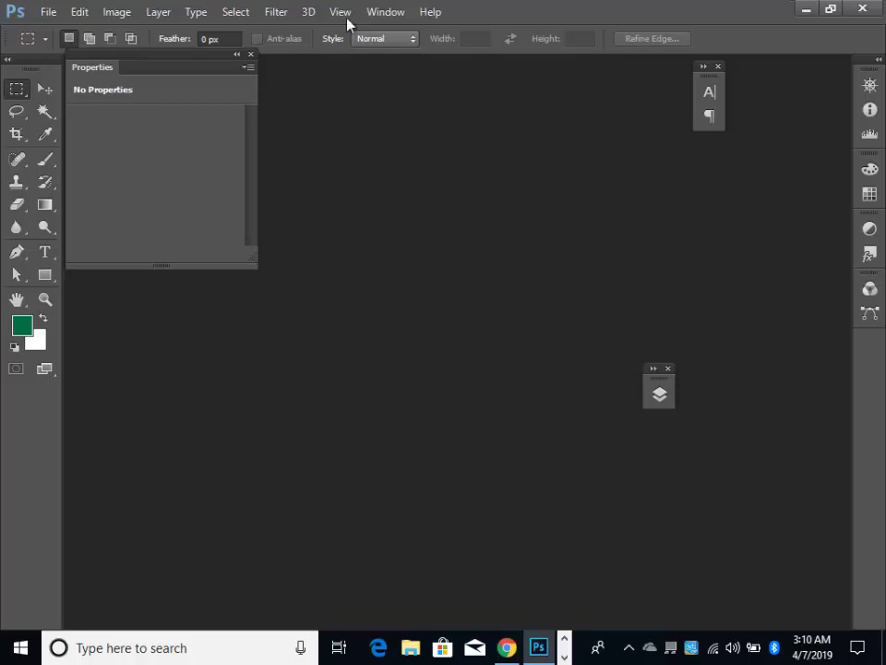
pyautogui.moveTo(208, 72)
pyautogui.mouseDown()
pyautogui.moveTo(196, 83)
pyautogui.moveTo(219, 77)
pyautogui.moveTo(204, 81)
pyautogui.moveTo(210, 78)
pyautogui.mouseUp()
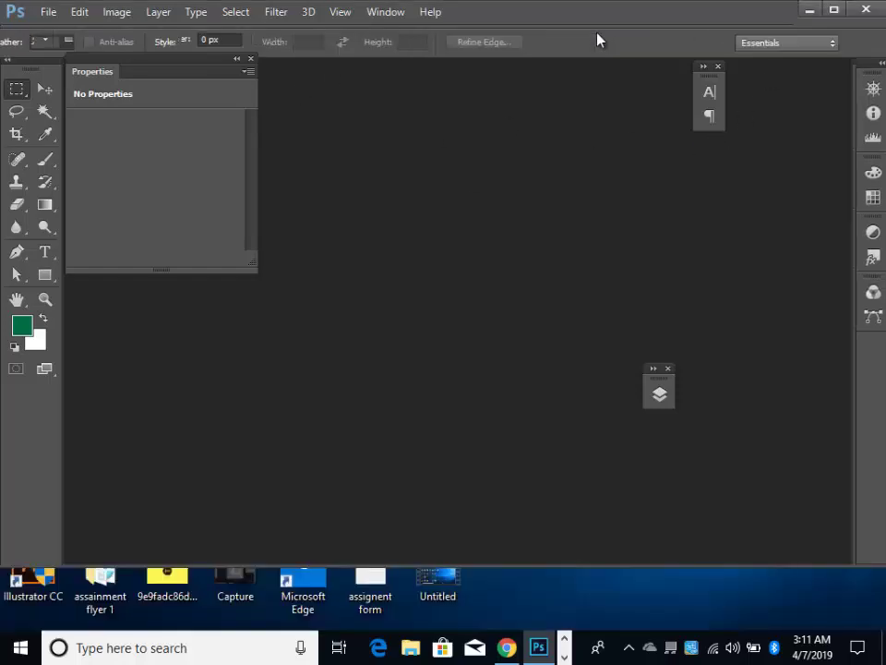
pyautogui.moveTo(592, 19); pyautogui.dragTo(623, 4)
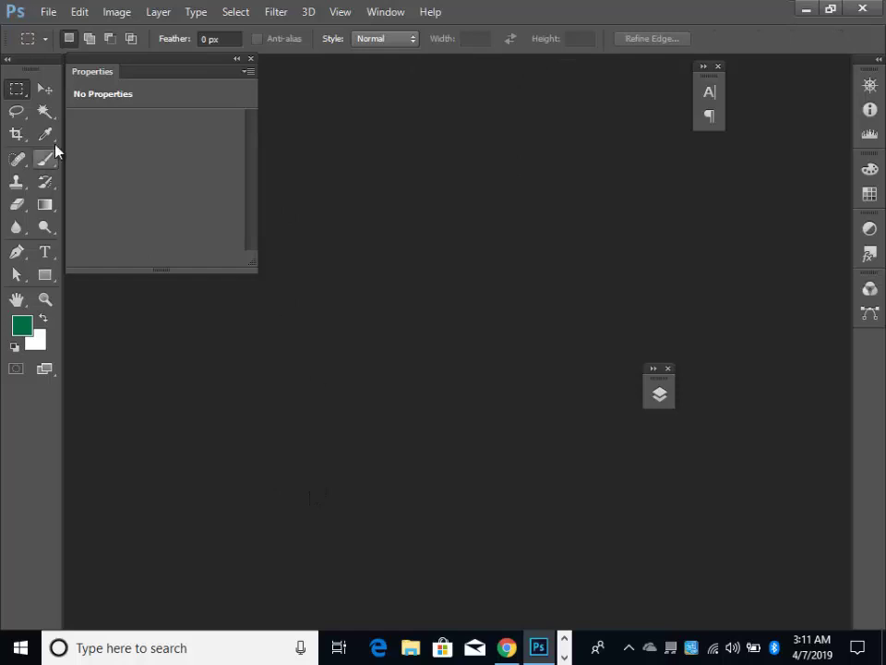
# Step: Close the Properties and Character/Paragraph panels
pyautogui.moveTo(159, 75); pyautogui.dragTo(399, 225)
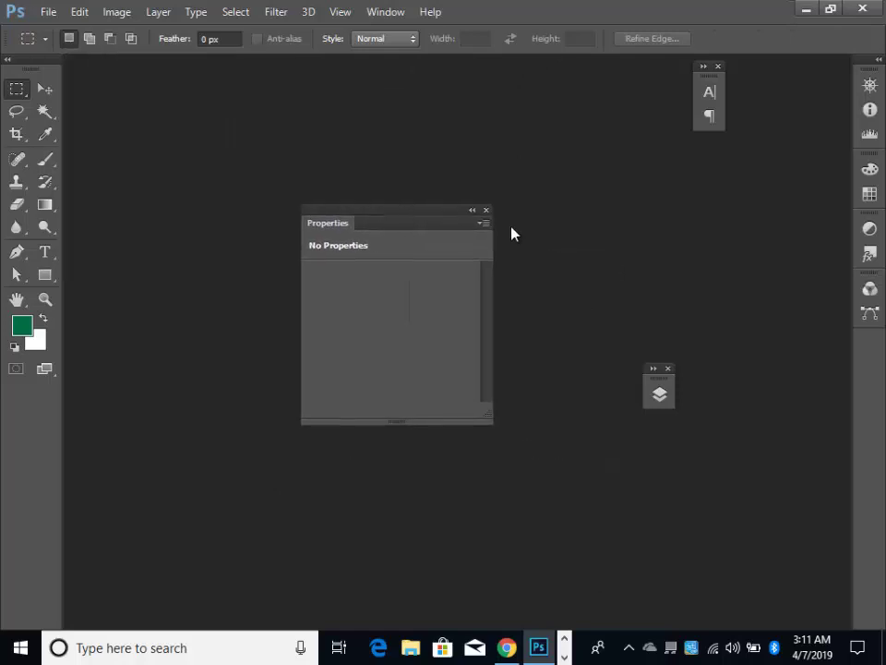
pyautogui.click(487, 211)
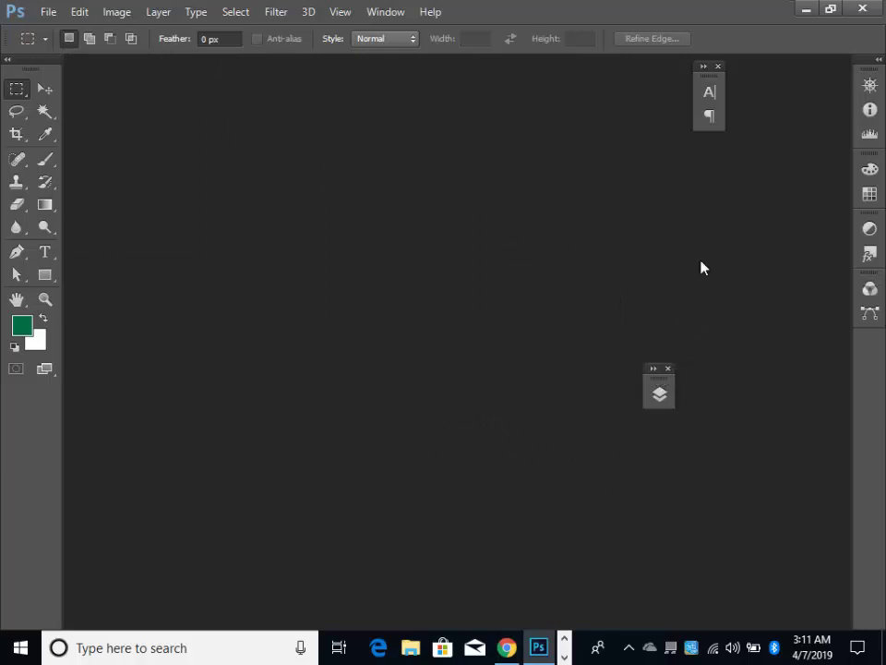
pyautogui.click(719, 67)
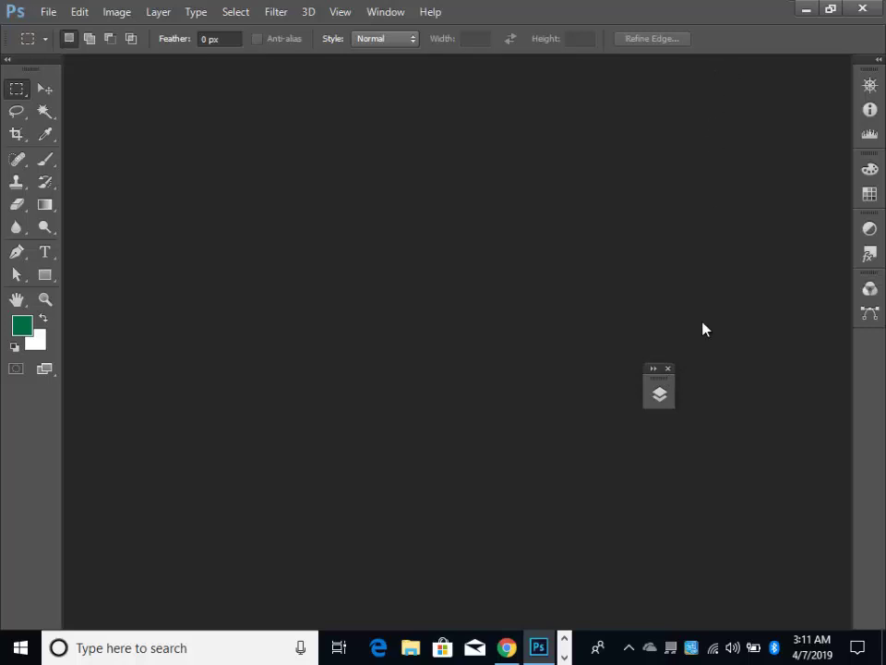
# Step: Collapse the Layers panel to an icon and dock it in the right-hand panel column
pyautogui.click(666, 398)
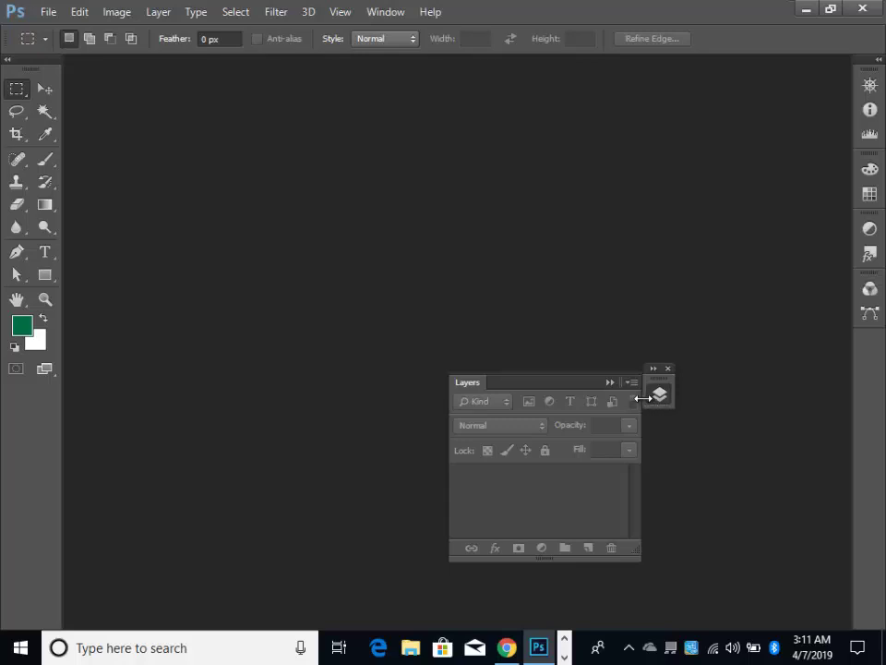
pyautogui.click(653, 369)
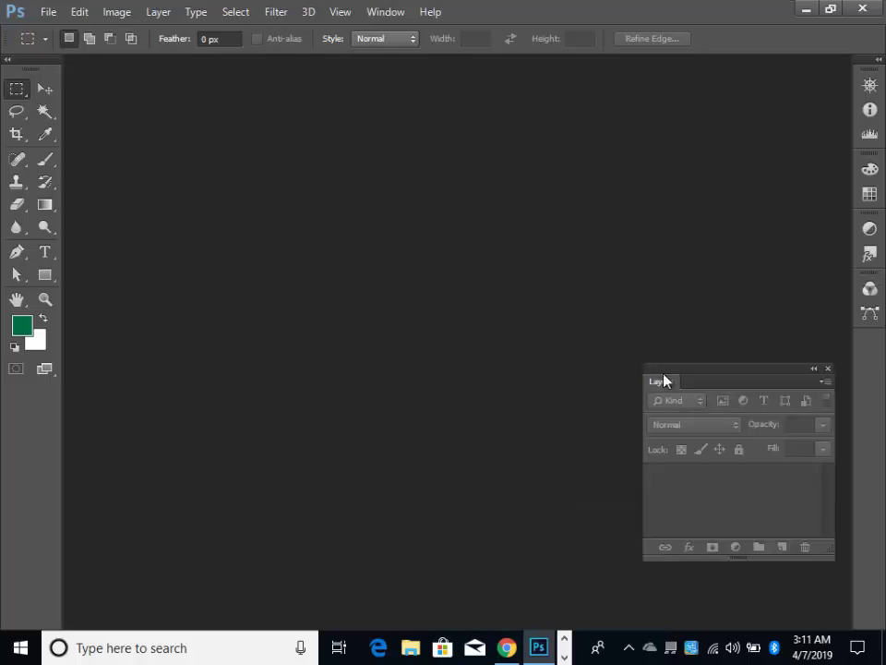
pyautogui.moveTo(777, 378); pyautogui.dragTo(797, 401)
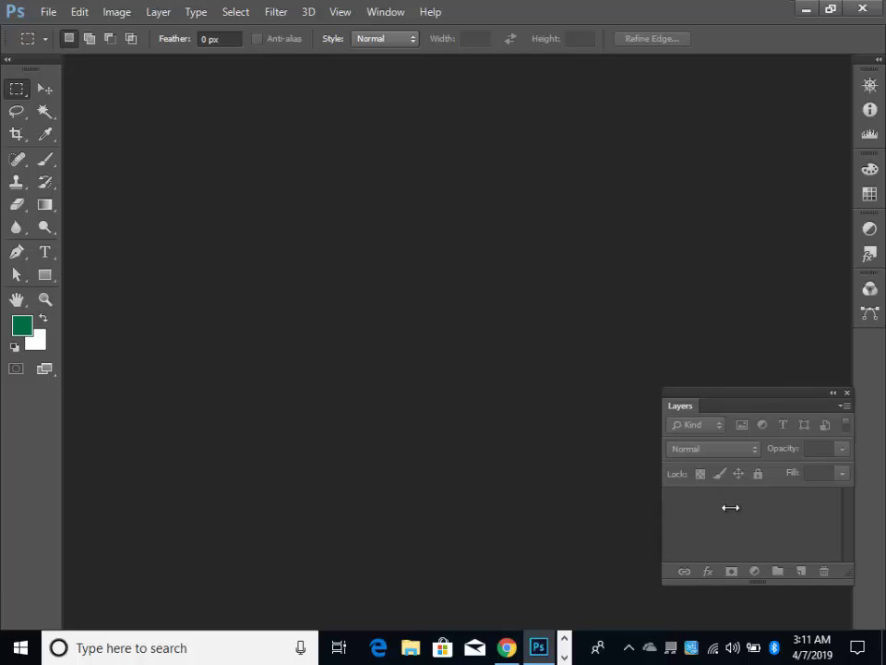
pyautogui.click(833, 396)
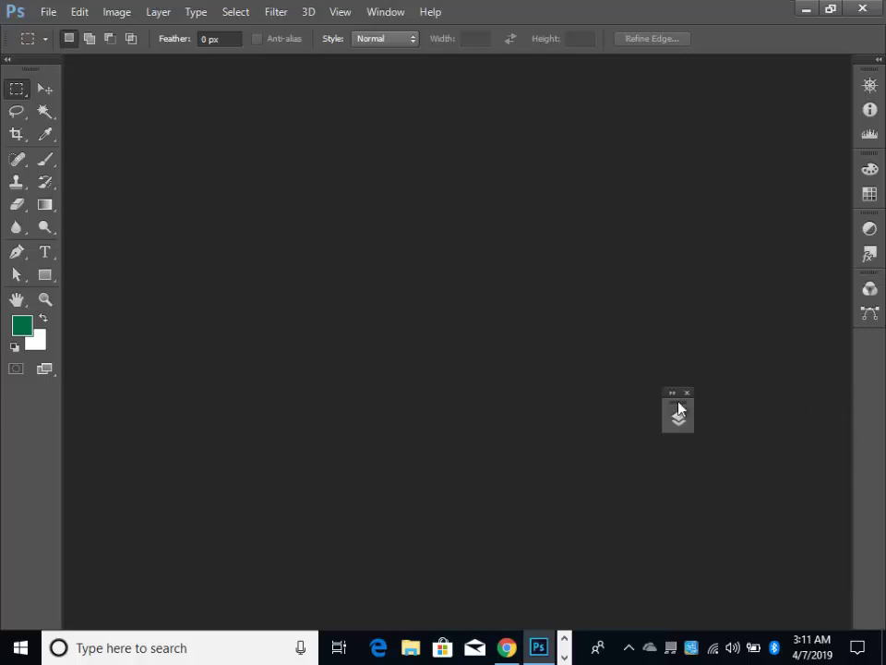
pyautogui.moveTo(679, 411); pyautogui.dragTo(841, 412)
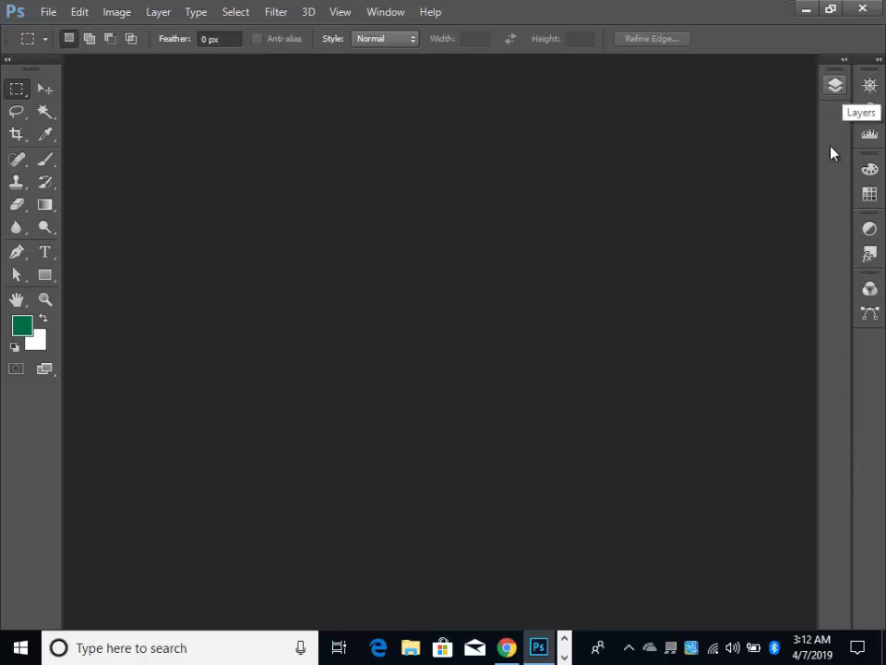
pyautogui.click(377, 13)
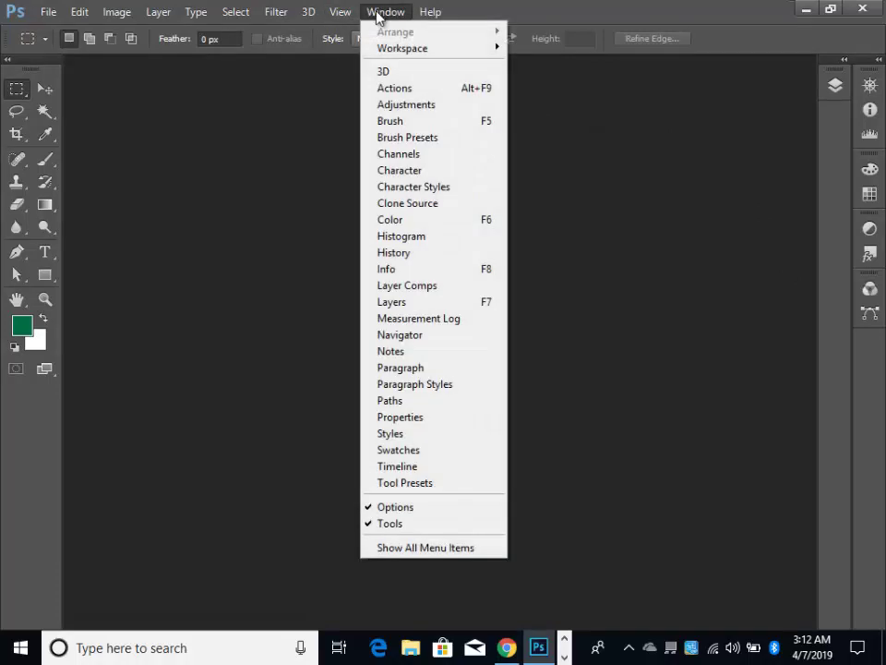
pyautogui.click(727, 203)
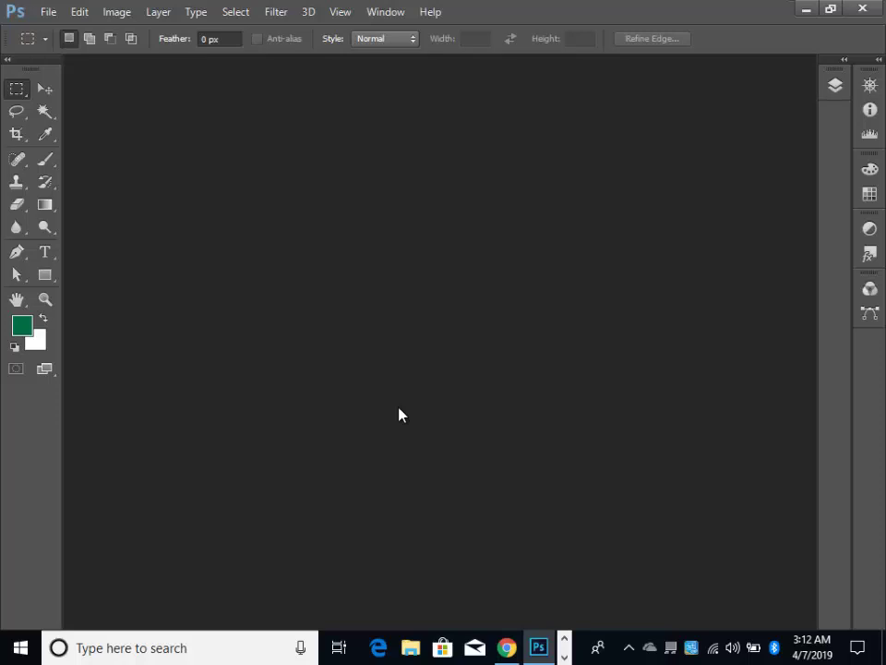
pyautogui.click(386, 19)
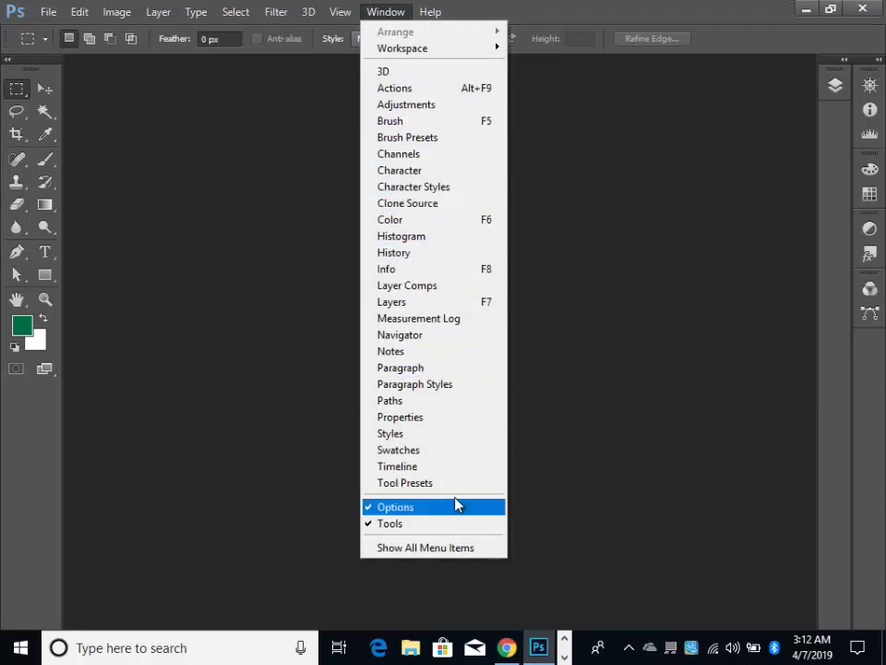
pyautogui.click(659, 447)
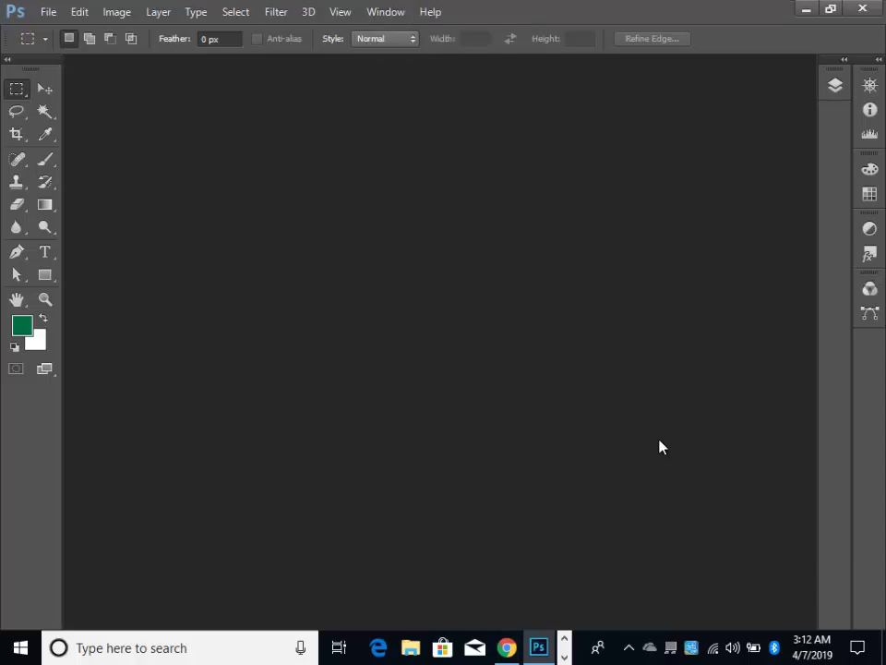
pyautogui.click(560, 653)
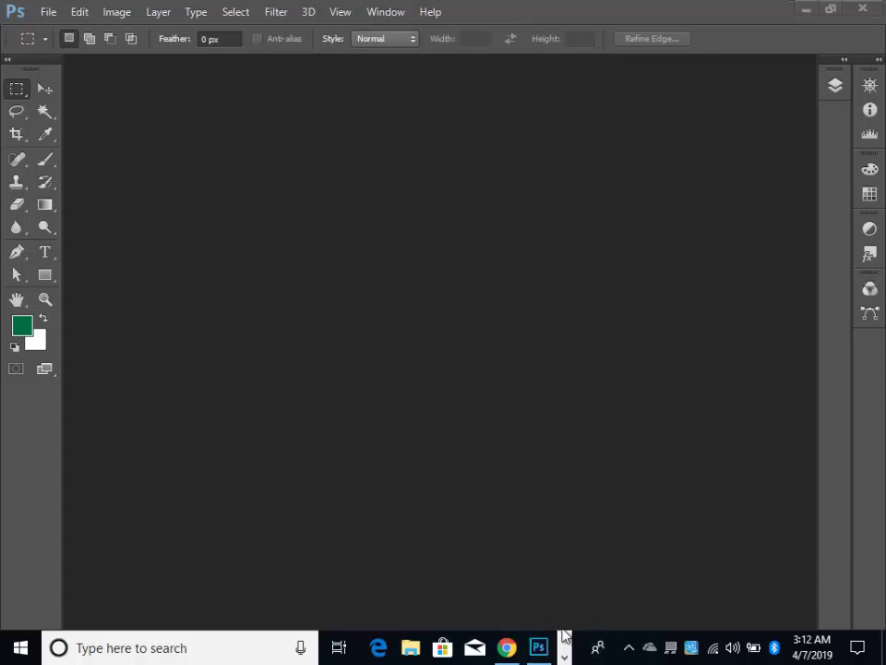
pyautogui.click(540, 646)
pyautogui.click(565, 657)
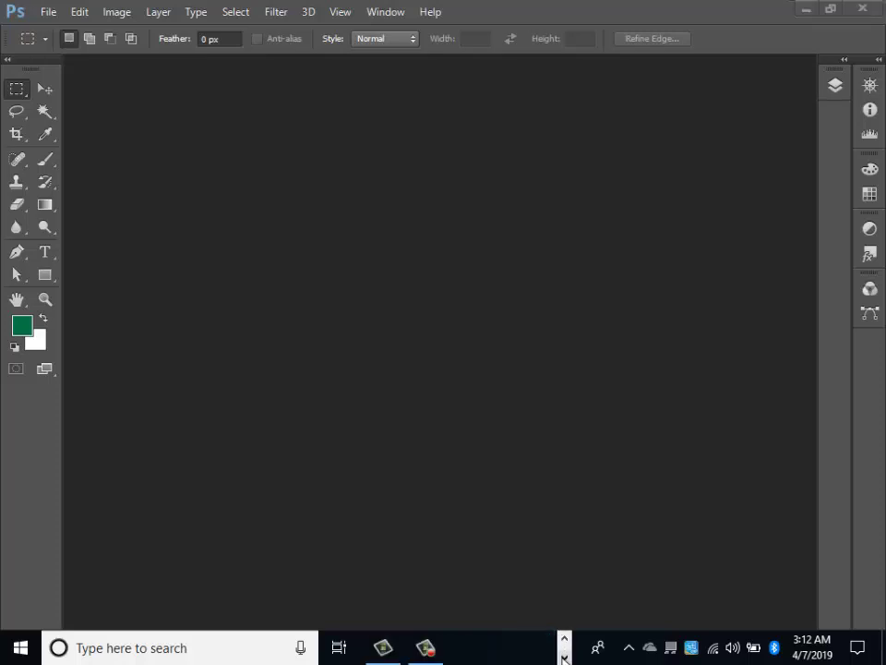
pyautogui.click(427, 648)
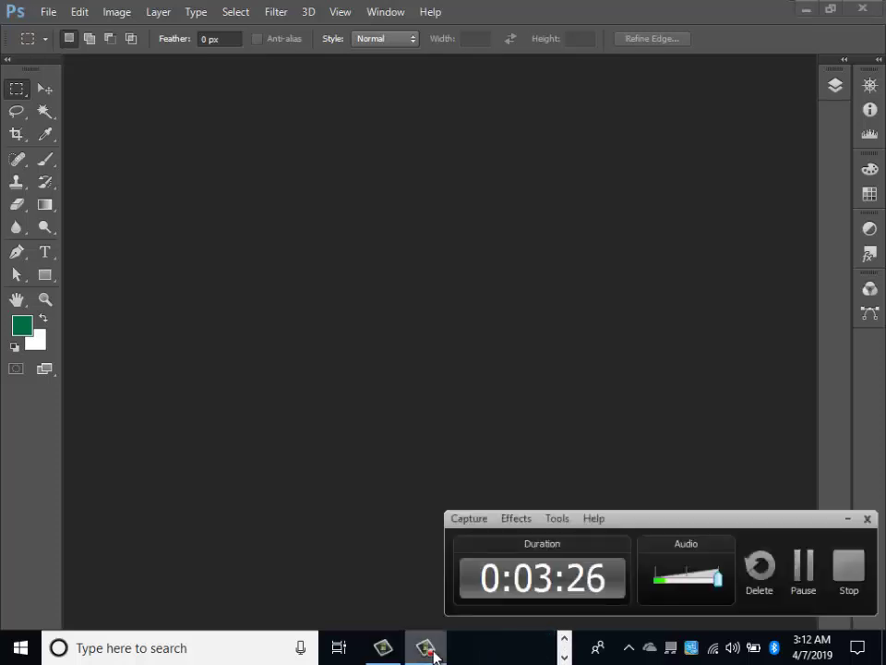
pyautogui.click(434, 654)
pyautogui.moveTo(506, 647)
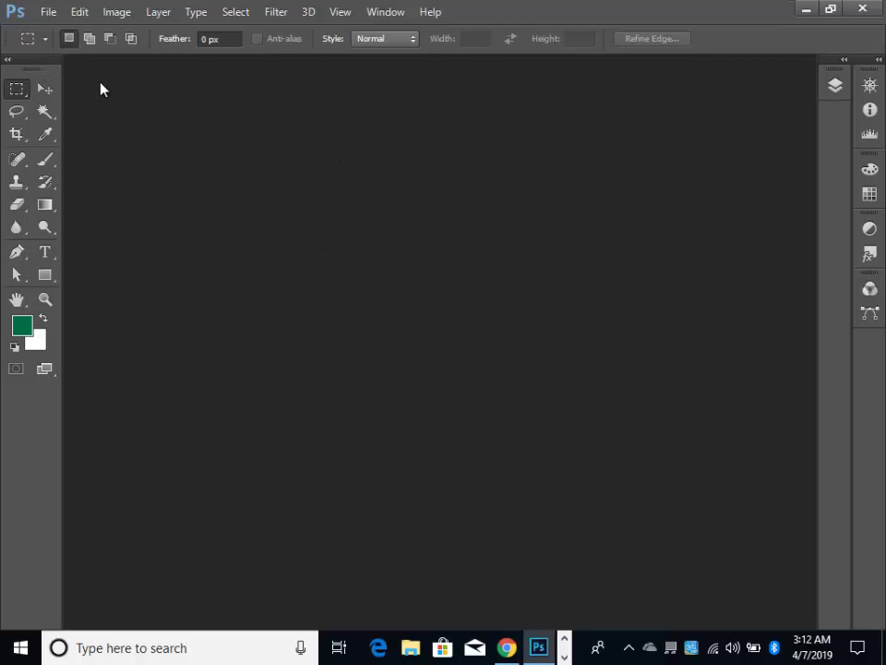
# Step: Bring up the File menu a second time, ready to choose New
pyautogui.moveTo(33, 68)
pyautogui.mouseDown()
pyautogui.moveTo(76, 80)
pyautogui.moveTo(19, 67)
pyautogui.mouseUp()
pyautogui.click(49, 15)
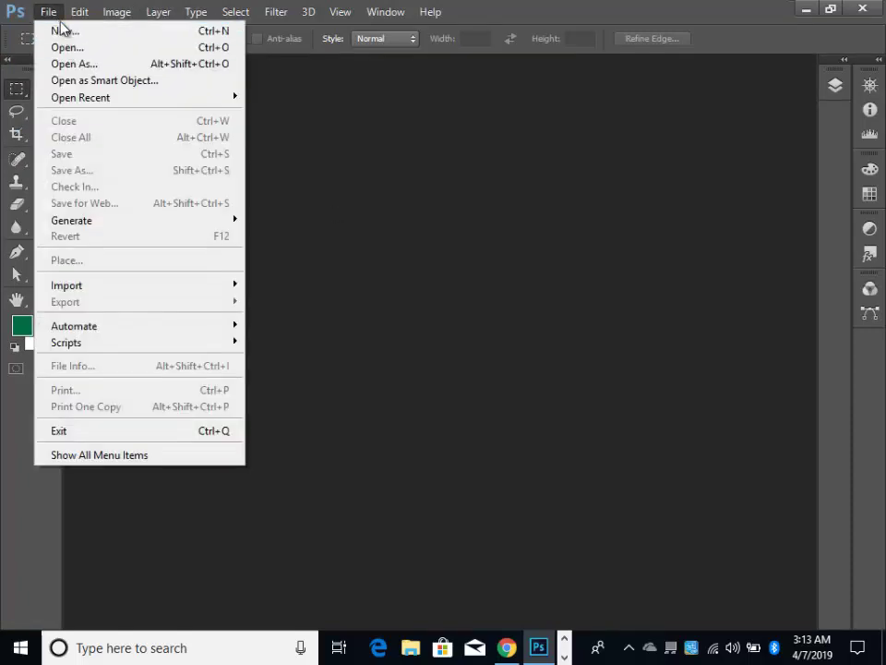
pyautogui.click(467, 157)
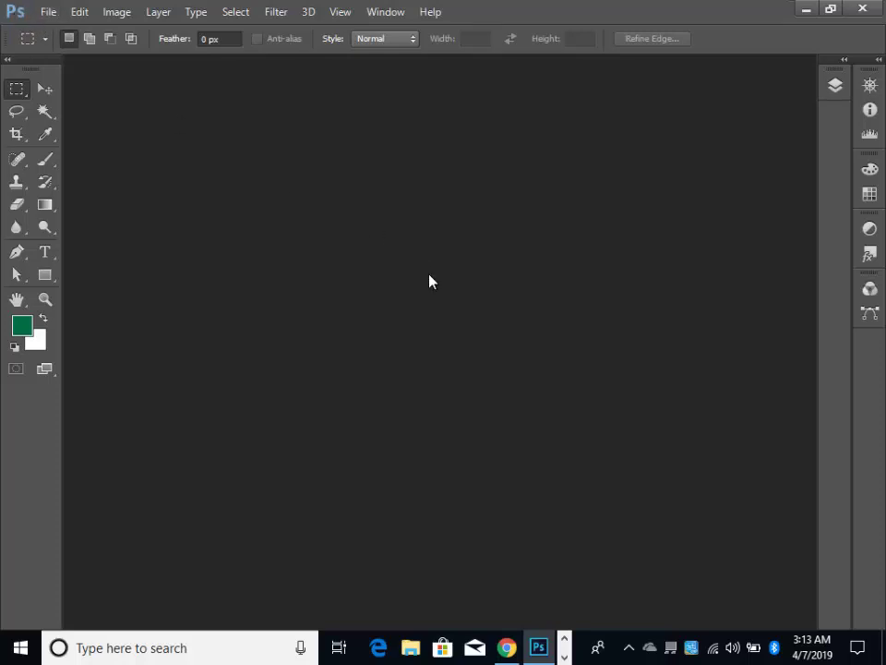
pyautogui.click(51, 15)
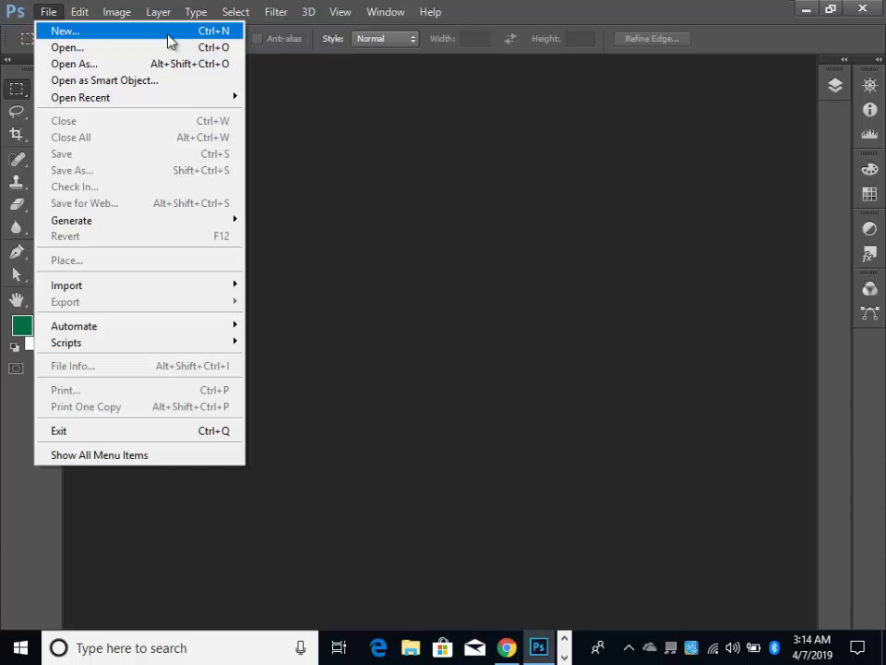
# Step: Start a new document and rename it from Untitled-1 to Class=2
pyautogui.click(168, 35)
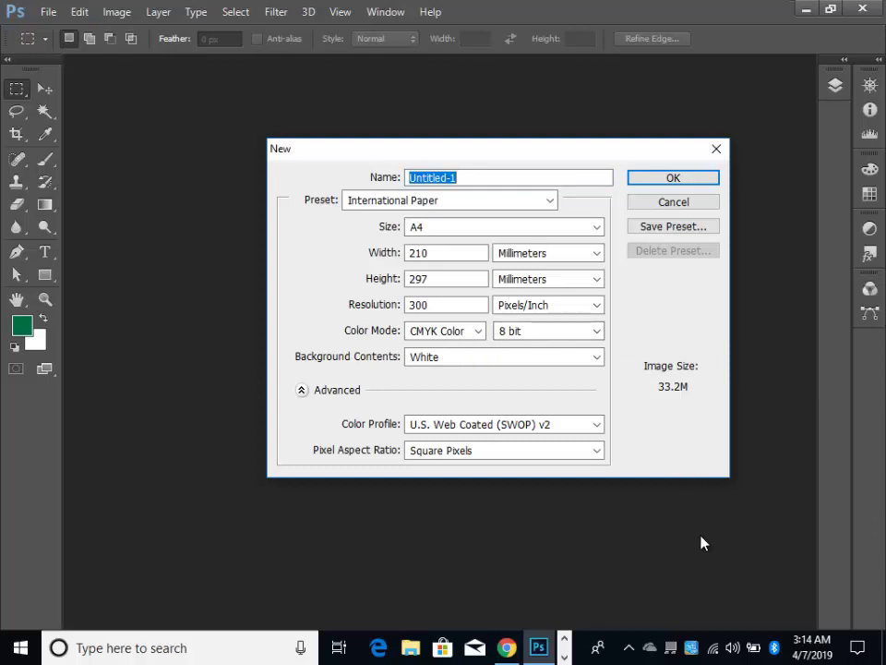
pyautogui.moveTo(296, 146)
pyautogui.mouseDown()
pyautogui.moveTo(238, 123)
pyautogui.moveTo(294, 130)
pyautogui.mouseUp()
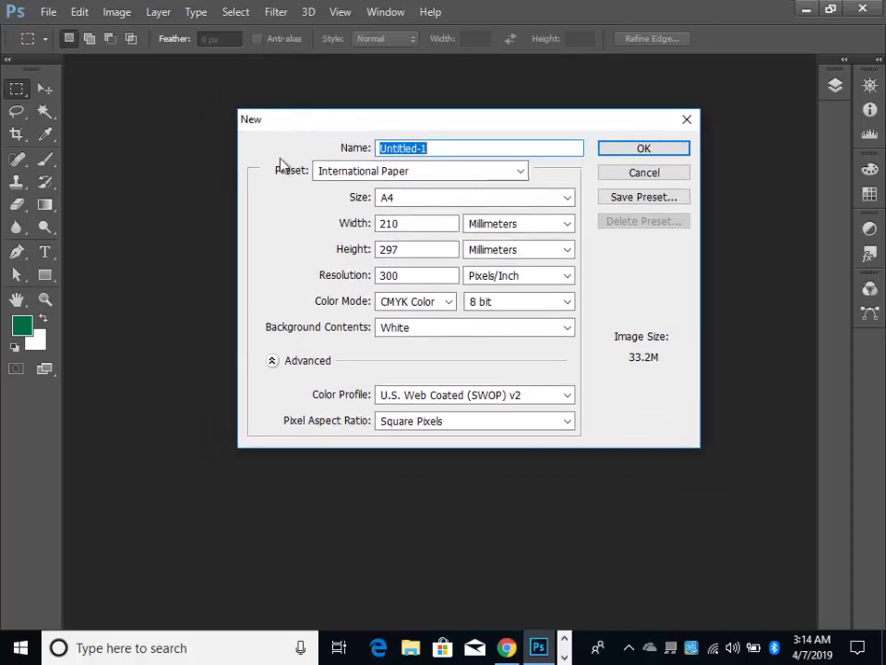
pyautogui.click(456, 146)
pyautogui.moveTo(490, 144); pyautogui.dragTo(376, 145)
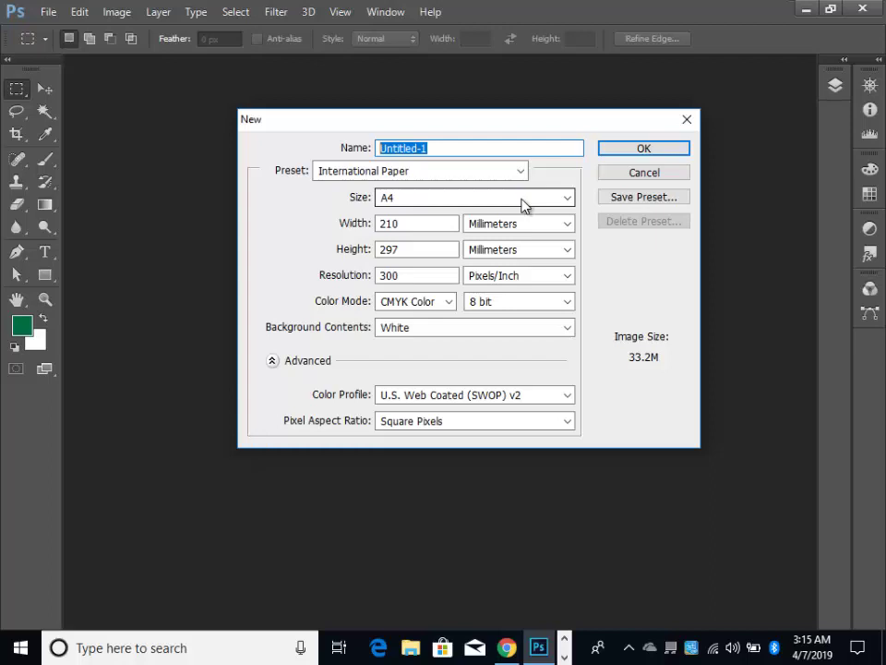
pyautogui.write('Cla')
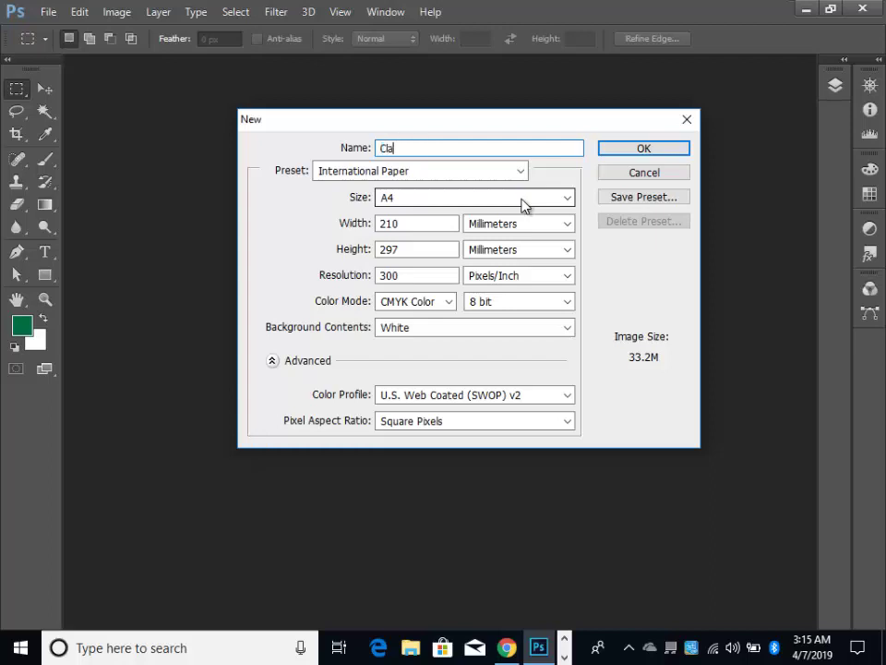
pyautogui.write('ss')
pyautogui.write('=2')
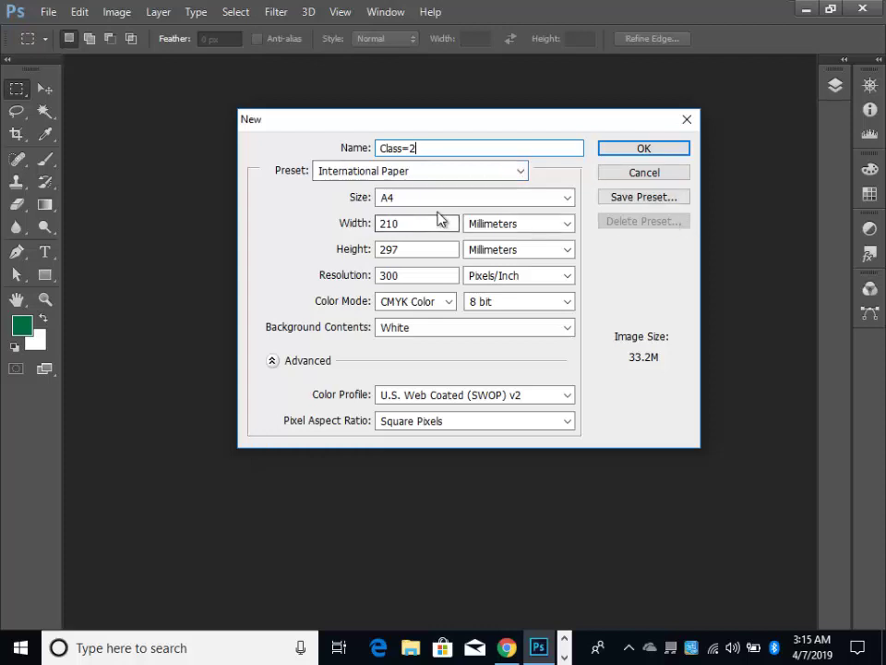
# Step: Keep the page size at A4, 210×297 mm, 300 ppi CMYK
pyautogui.click(452, 198)
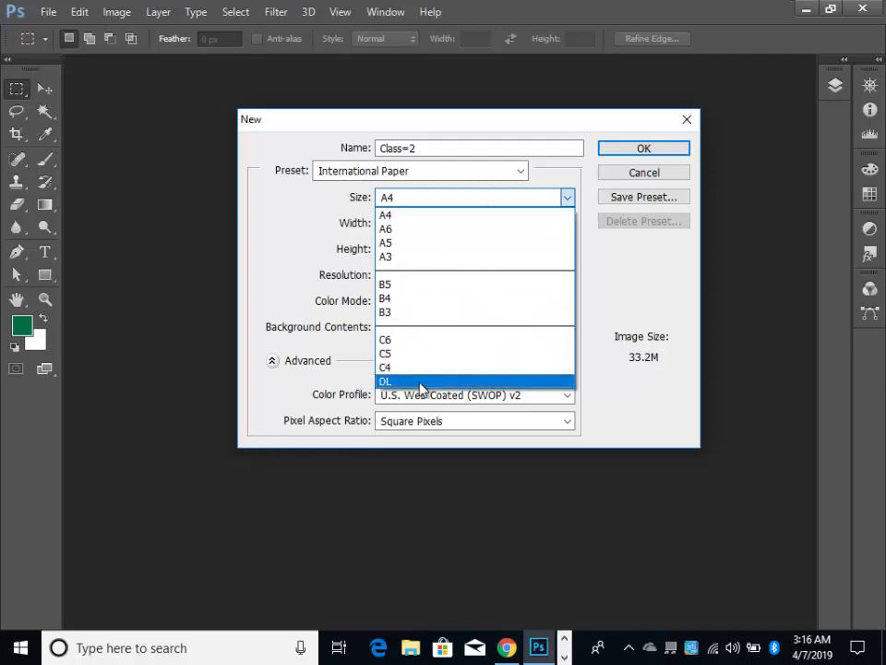
pyautogui.click(554, 177)
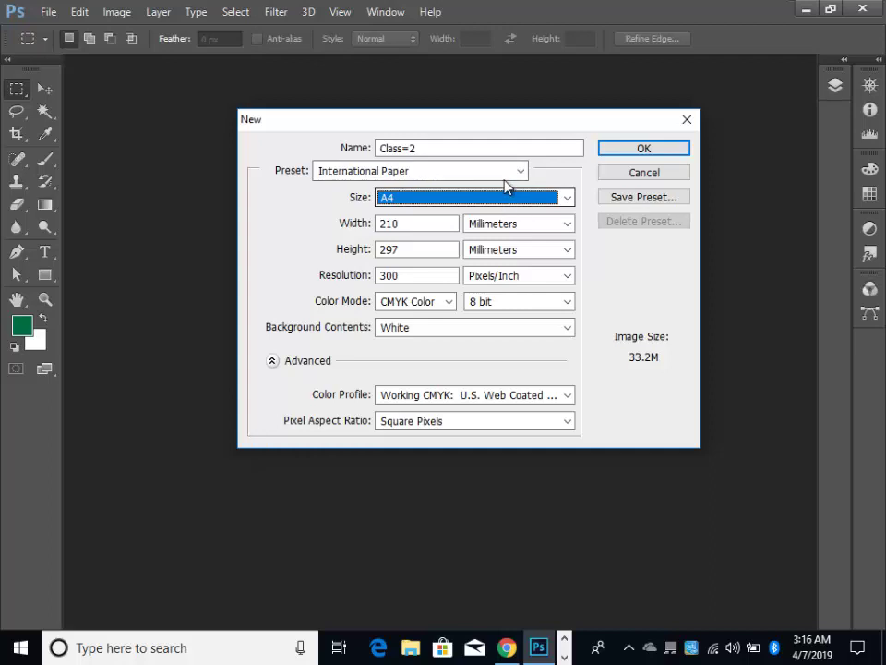
pyautogui.click(507, 174)
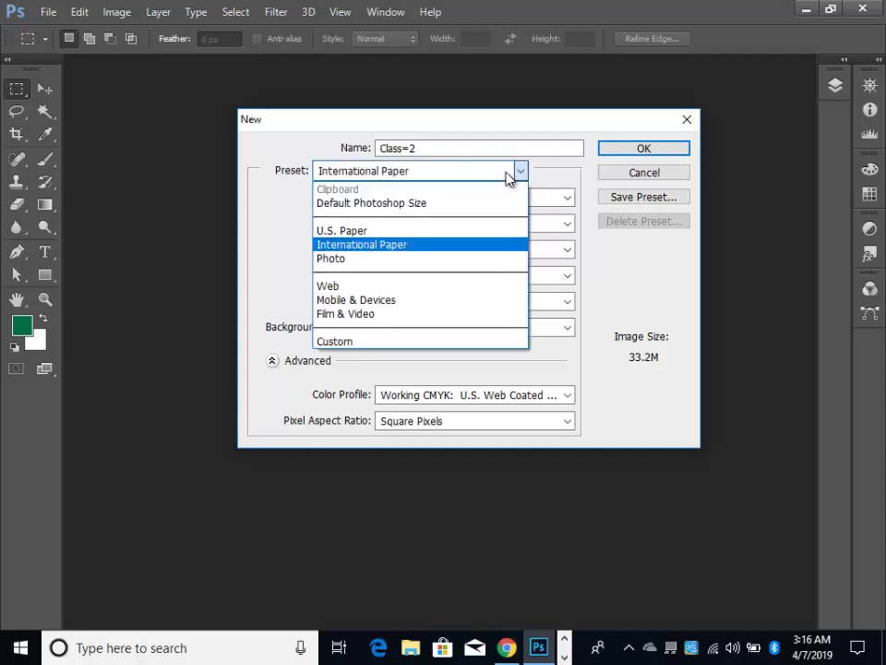
# Step: Switch the preset to U.S. Paper with the Letter 8.5 × 11 inch size
pyautogui.click(404, 234)
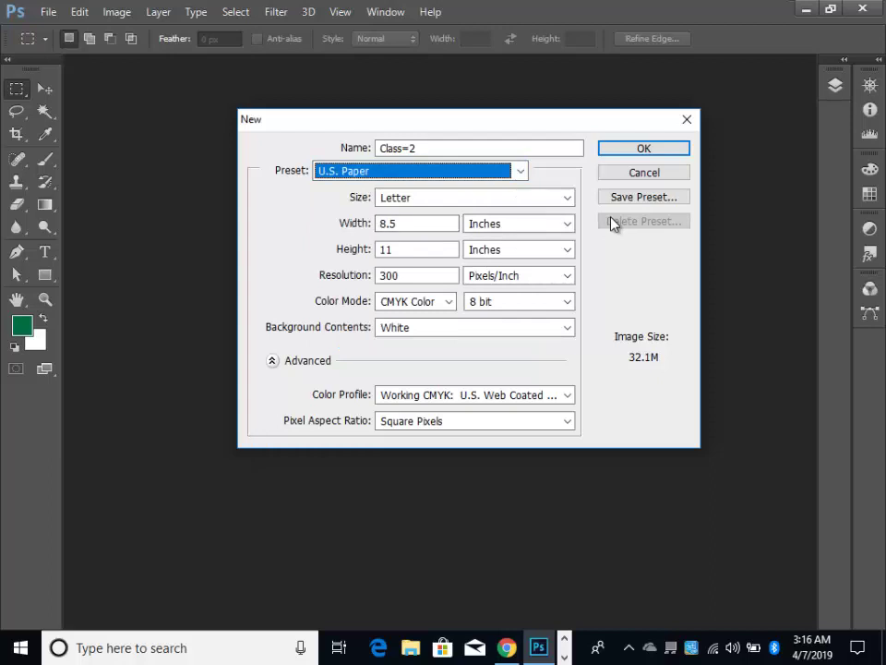
pyautogui.click(430, 200)
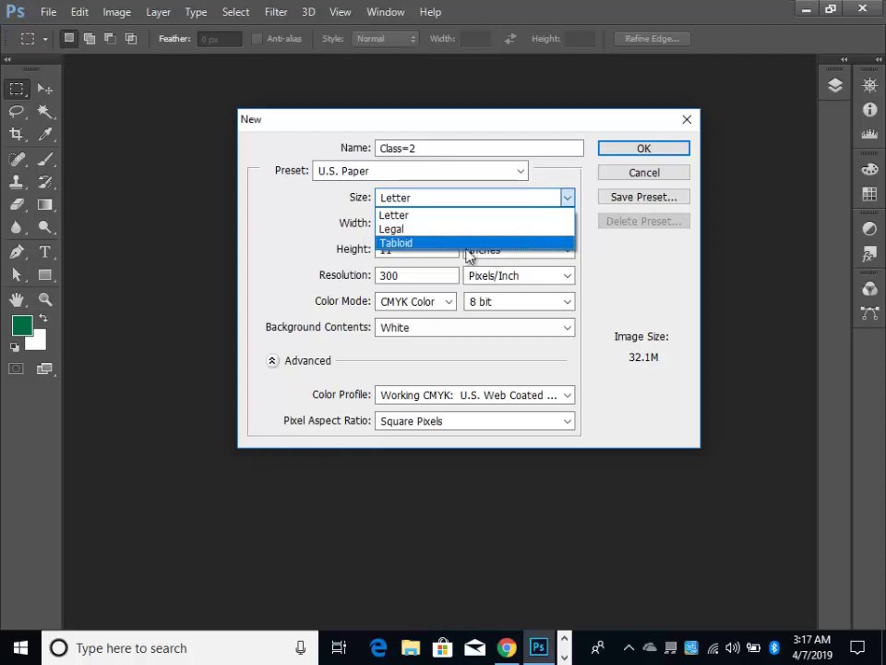
pyautogui.click(448, 210)
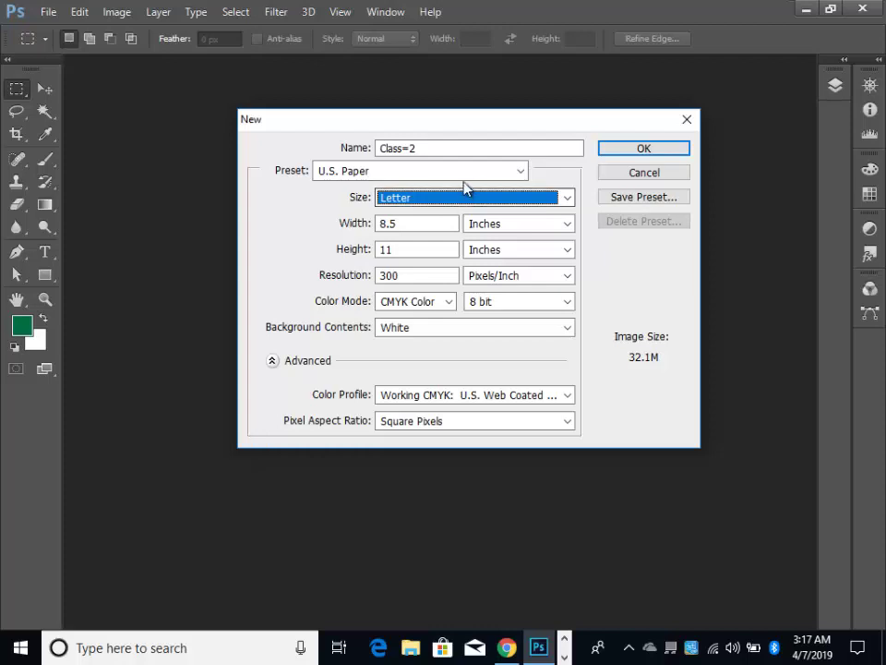
pyautogui.click(465, 174)
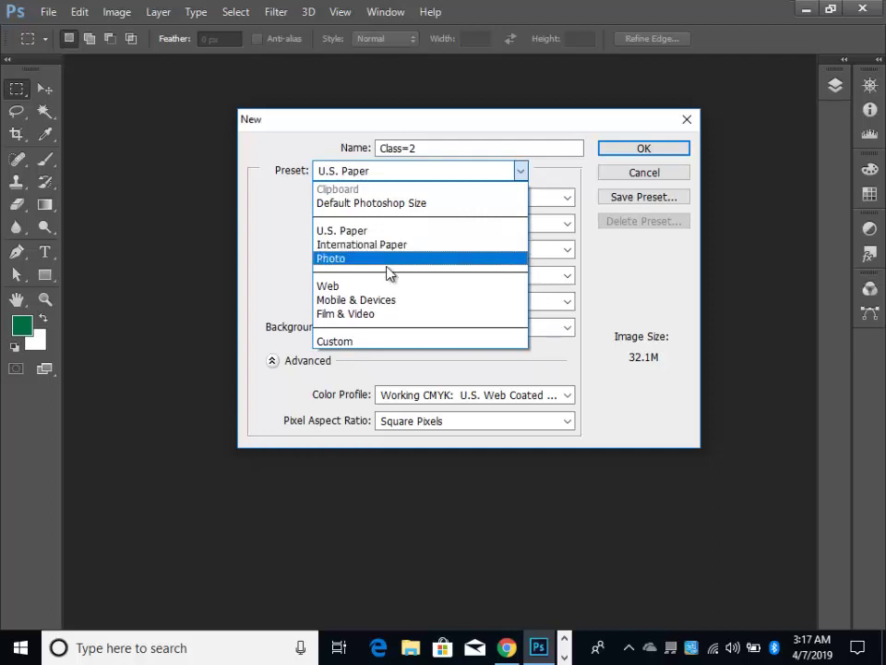
# Step: Switch the preset to Photo with the Landscape, 2 x 3 size (3×2 inches, 300 ppi)
pyautogui.click(386, 262)
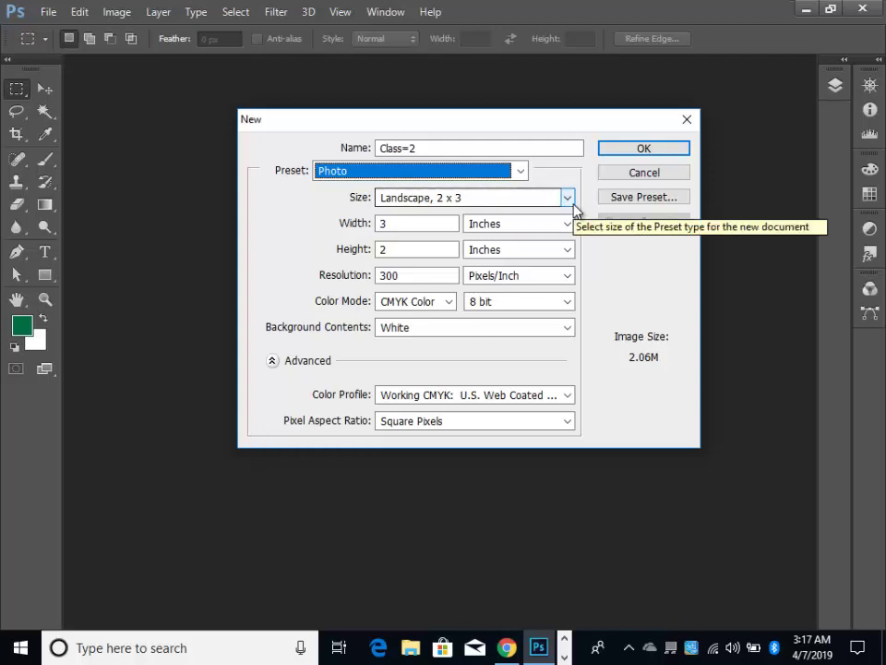
pyautogui.click(567, 203)
pyautogui.click(566, 202)
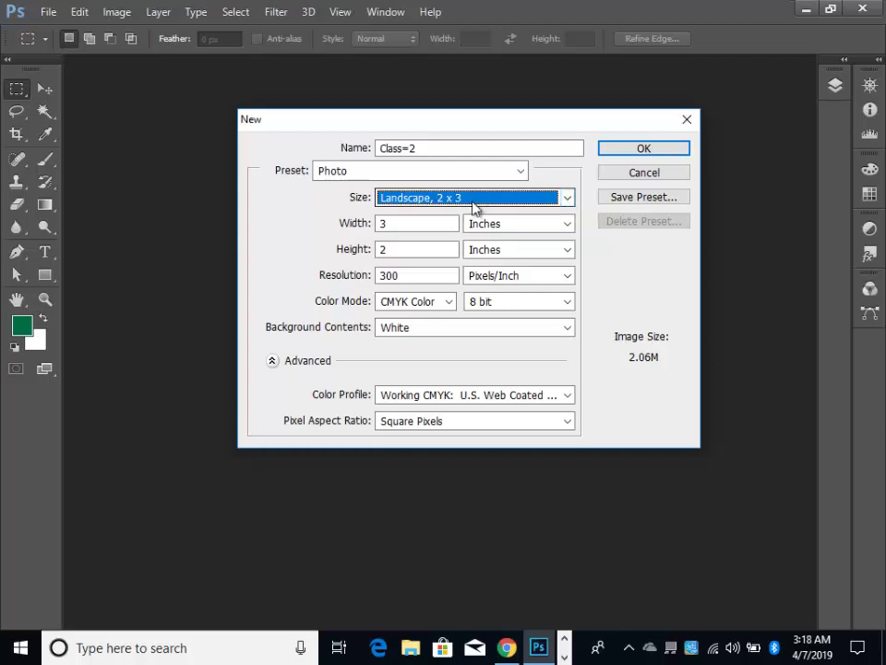
pyautogui.click(512, 200)
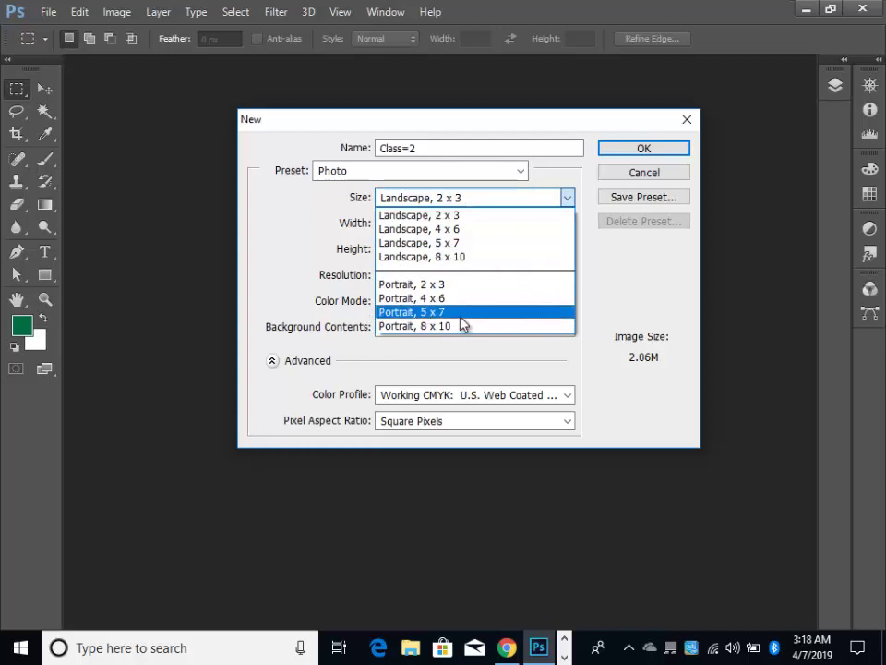
pyautogui.click(552, 197)
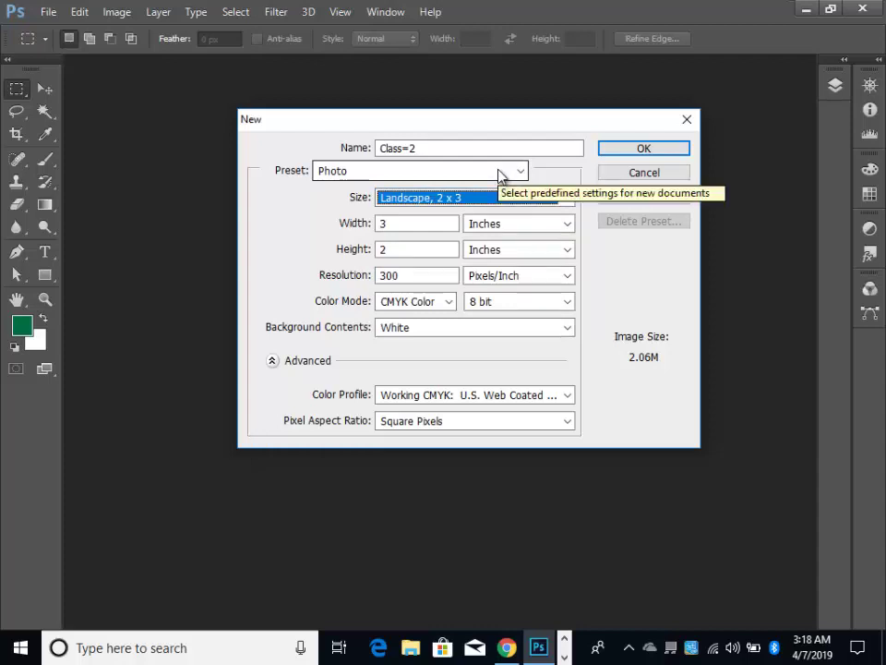
pyautogui.click(500, 175)
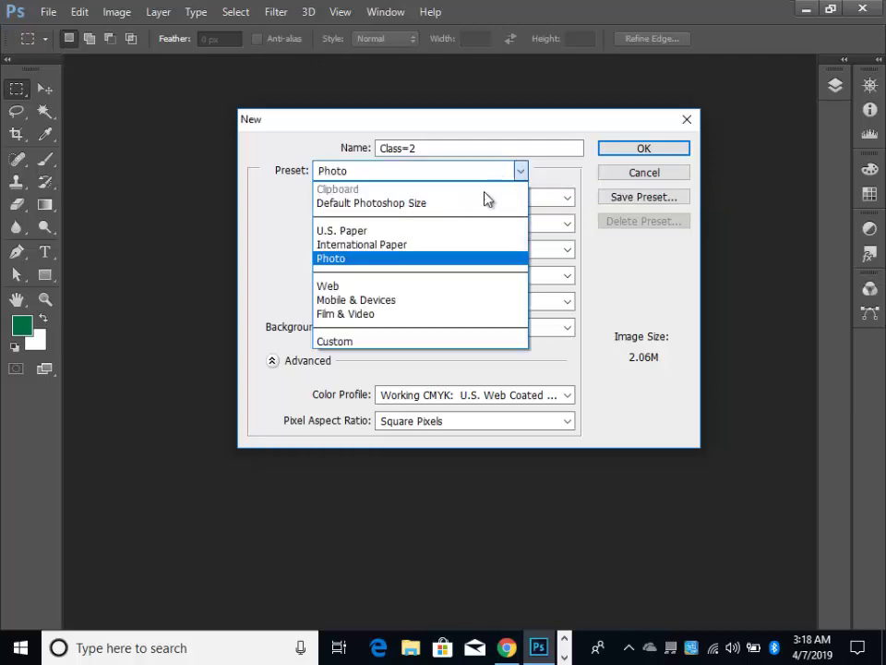
pyautogui.click(437, 290)
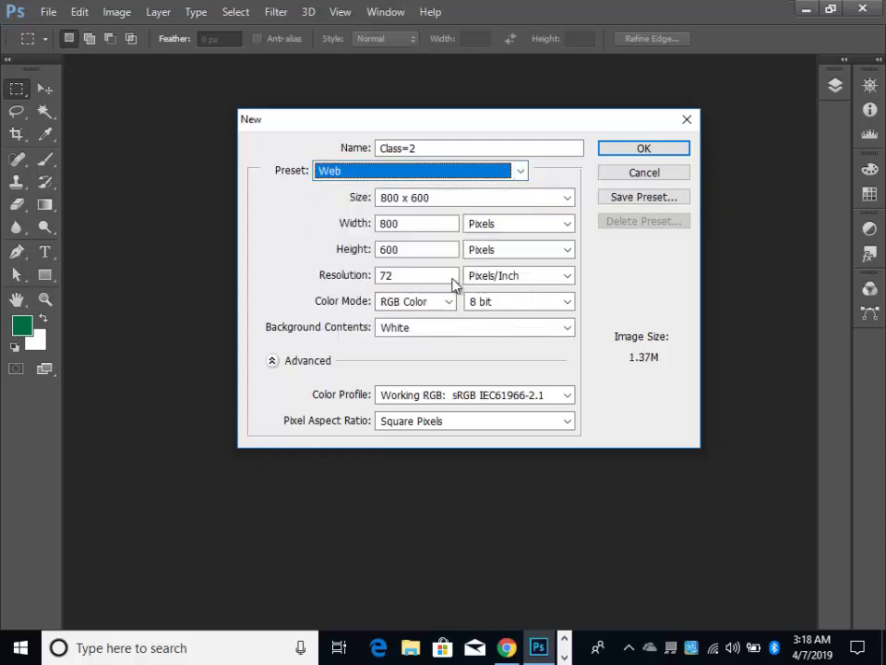
pyautogui.click(521, 200)
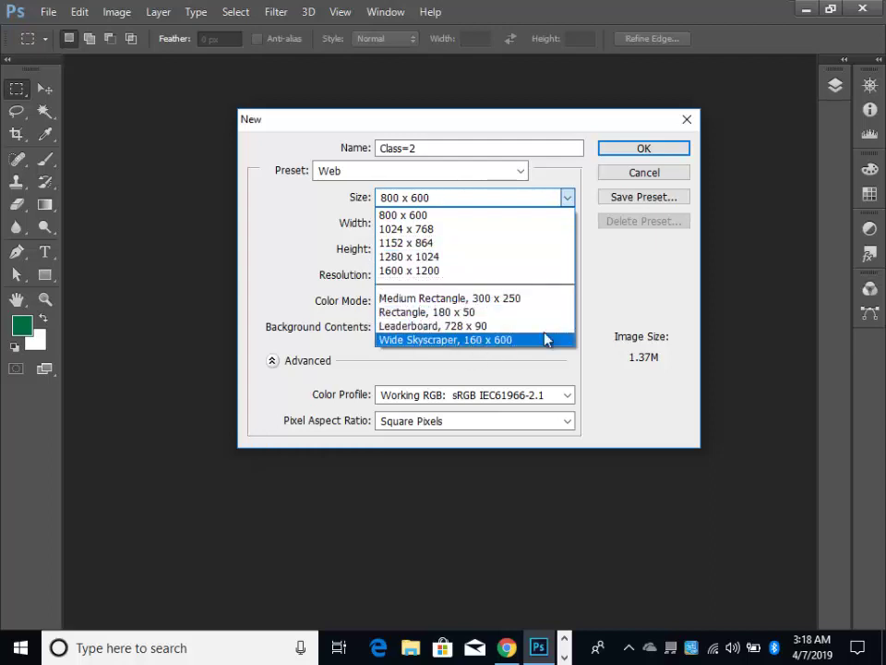
pyautogui.click(609, 299)
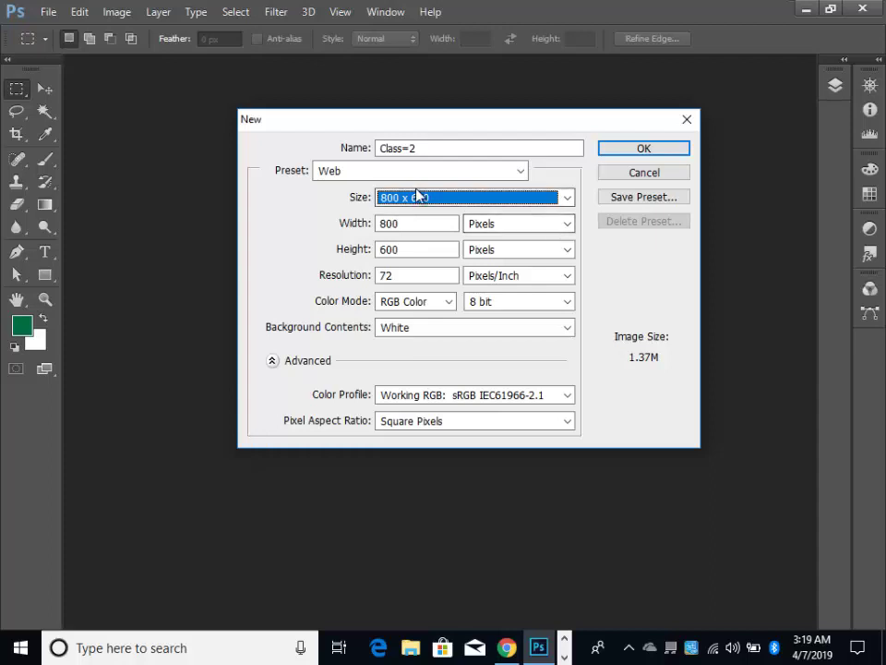
pyautogui.click(467, 178)
pyautogui.click(467, 178)
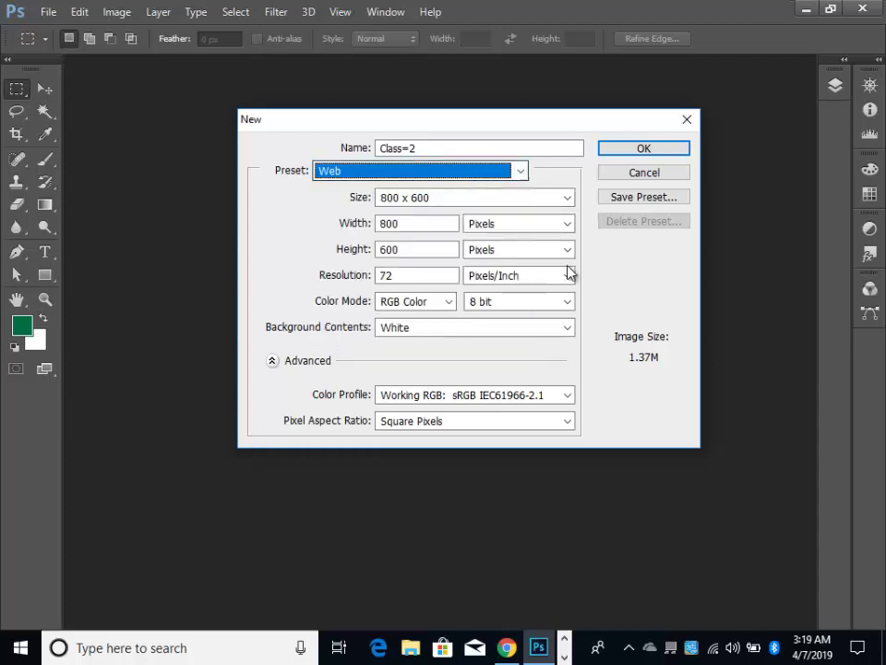
pyautogui.click(452, 201)
pyautogui.click(457, 190)
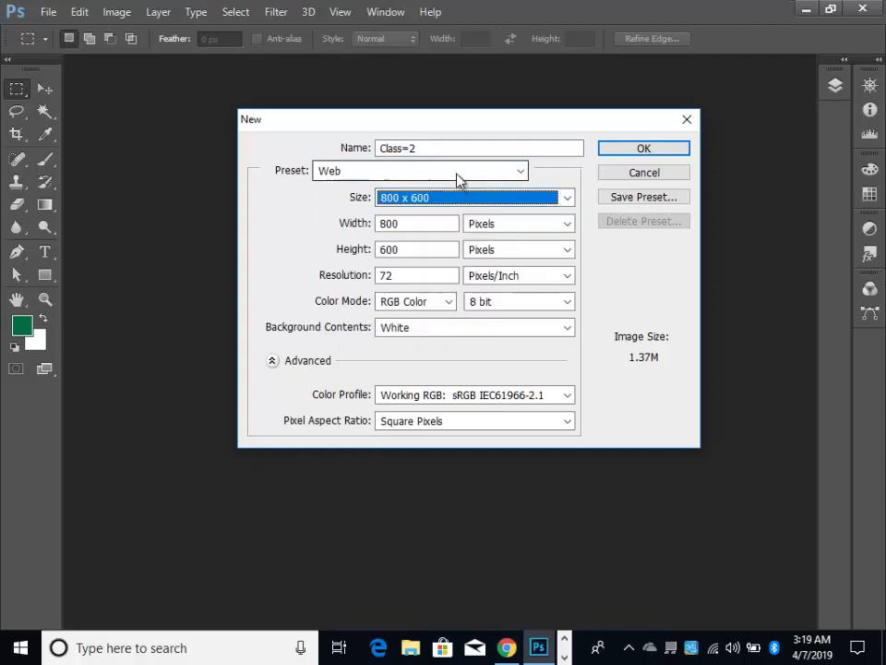
pyautogui.click(459, 173)
# Step: Choose the International Paper preset so the page is A4, 210 × 297 mm at 300 ppi
pyautogui.click(394, 245)
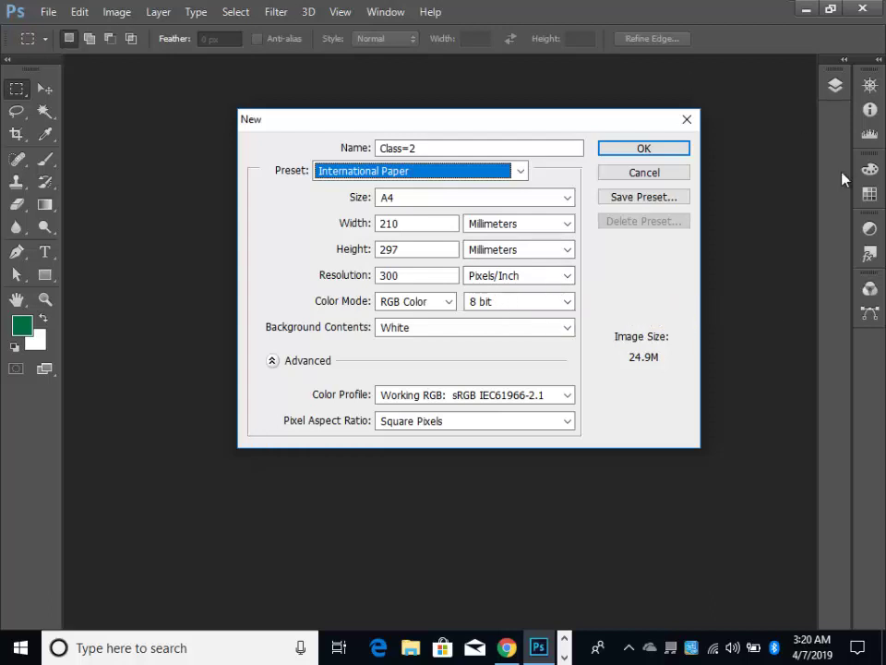
# Step: Change the width units to Inches and check the 8.268 × 11.693 inch page dimensions
pyautogui.click(533, 226)
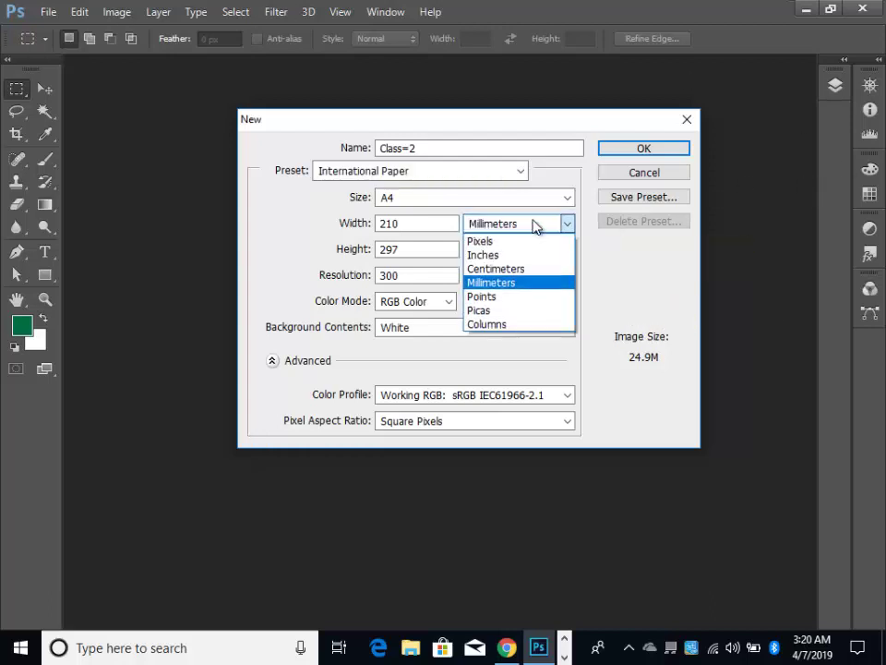
pyautogui.click(490, 256)
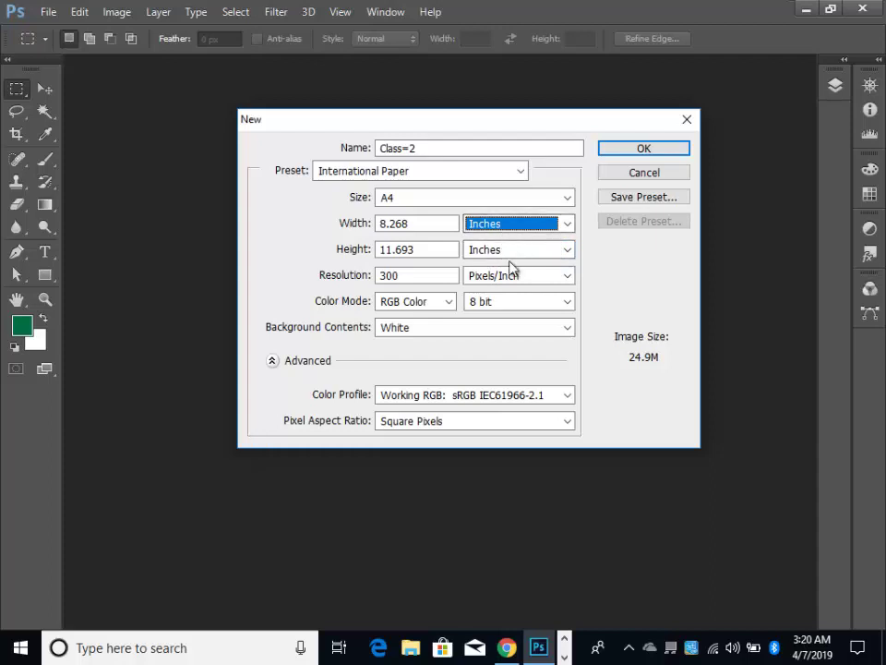
pyautogui.click(425, 224)
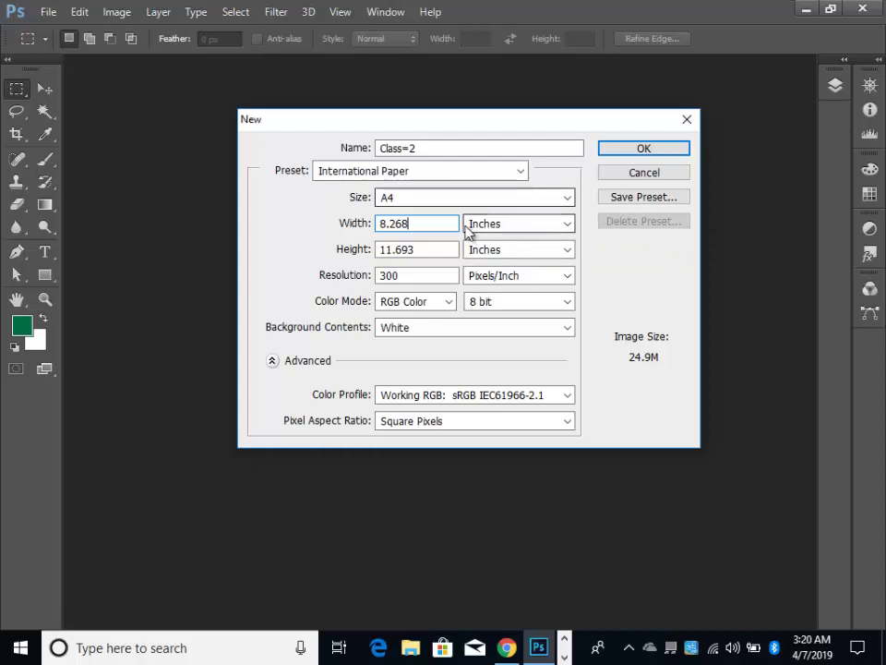
pyautogui.click(443, 253)
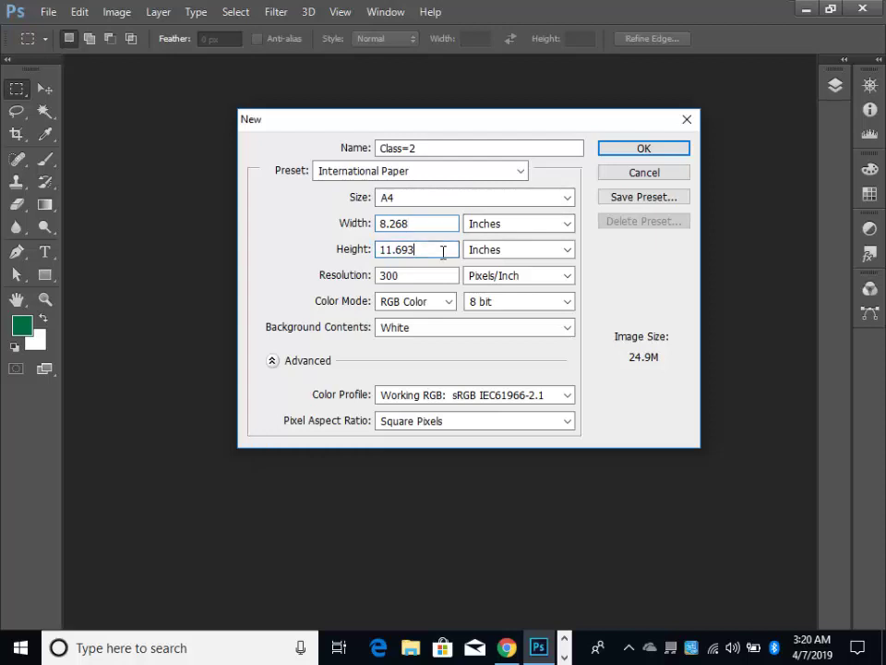
pyautogui.click(342, 250)
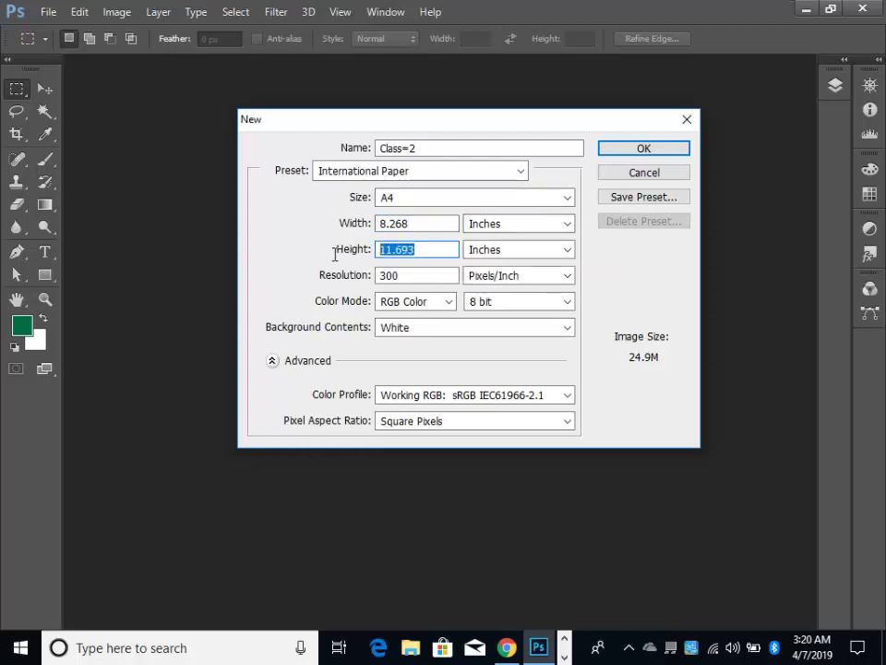
pyautogui.click(352, 227)
pyautogui.click(437, 250)
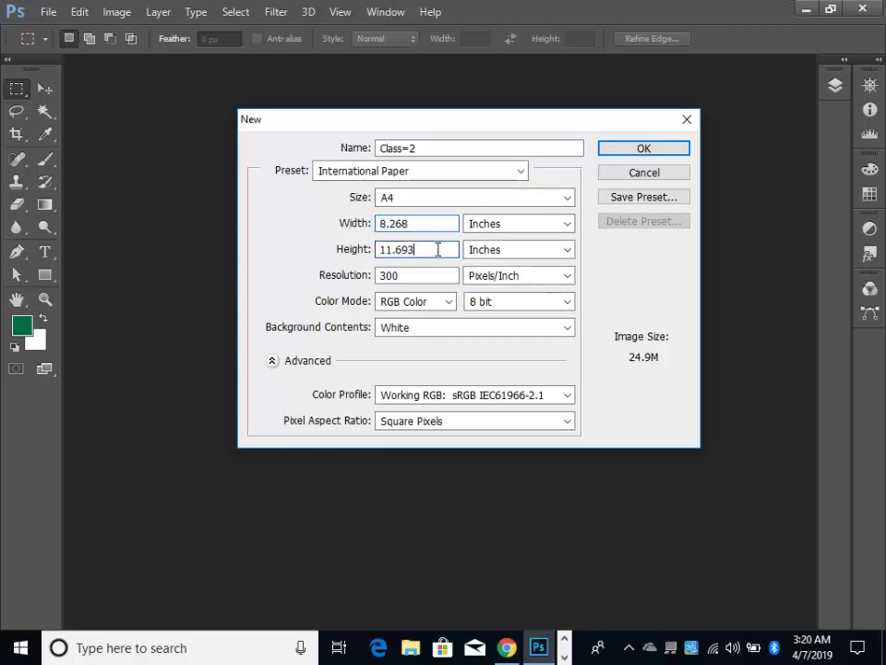
pyautogui.click(322, 249)
pyautogui.click(432, 227)
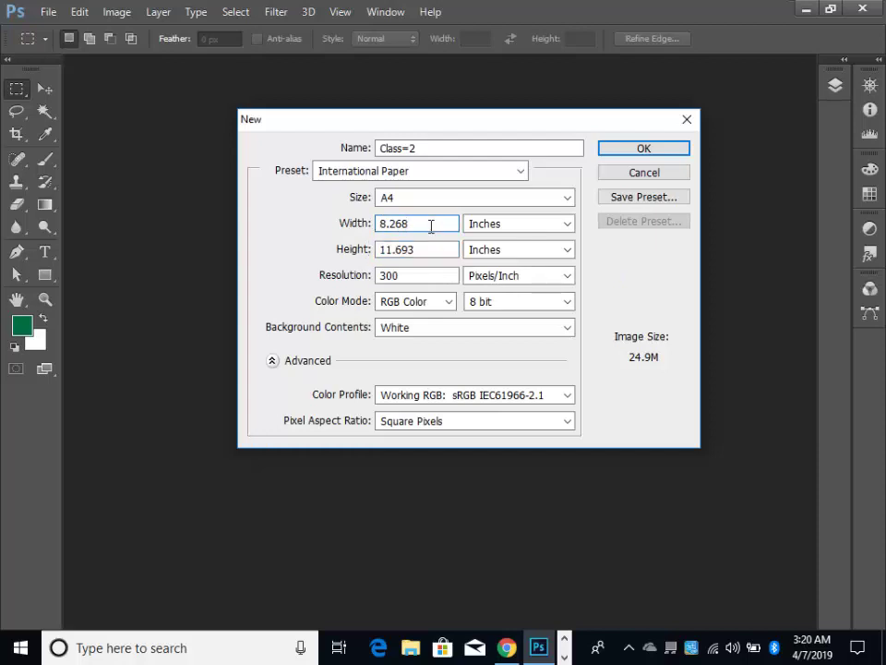
pyautogui.click(378, 252)
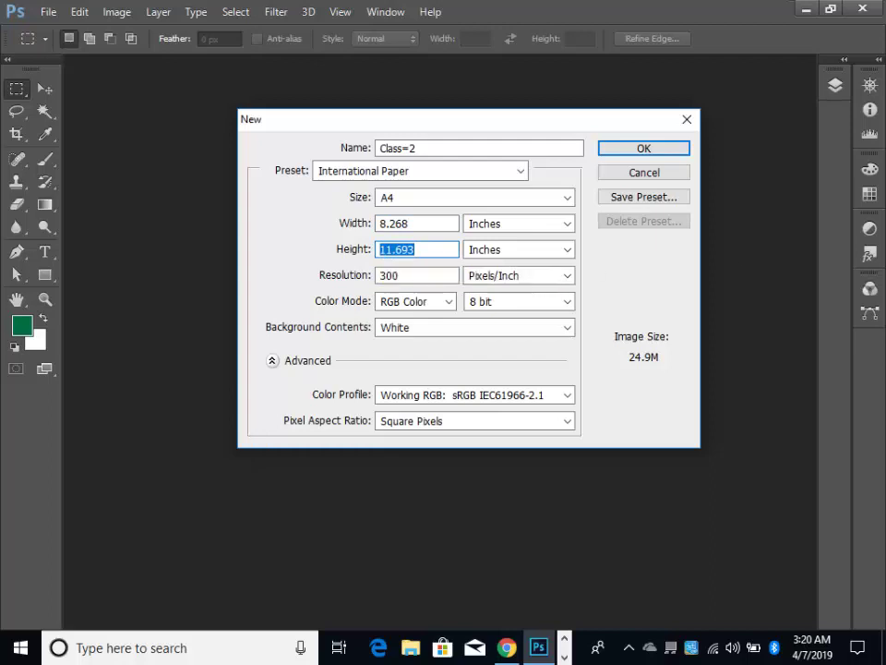
pyautogui.click(414, 277)
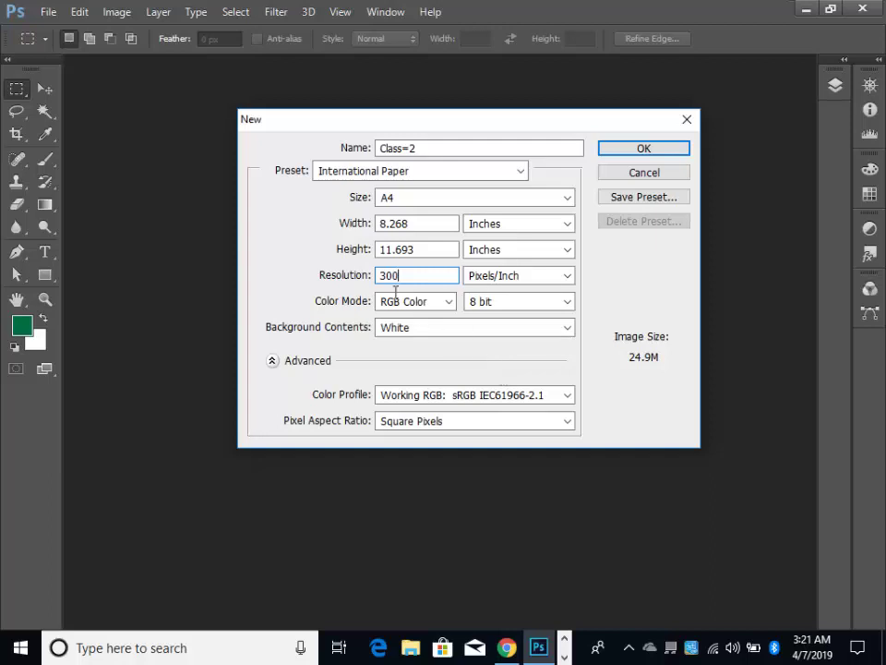
# Step: Select the 300 resolution value in the New document dialog
pyautogui.moveTo(405, 275); pyautogui.dragTo(381, 275)
pyautogui.click(437, 279)
pyautogui.moveTo(421, 273); pyautogui.dragTo(365, 284)
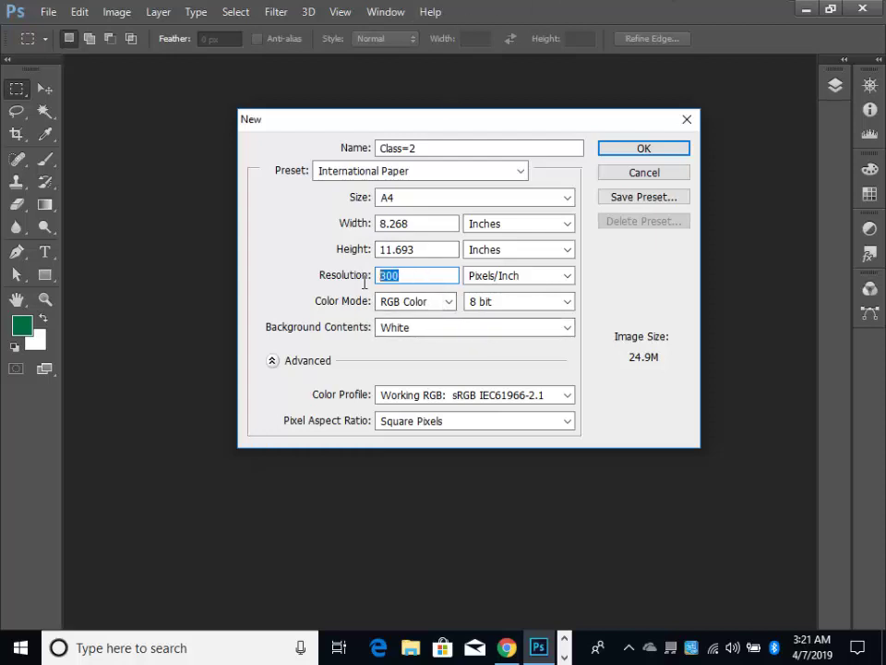
pyautogui.click(415, 275)
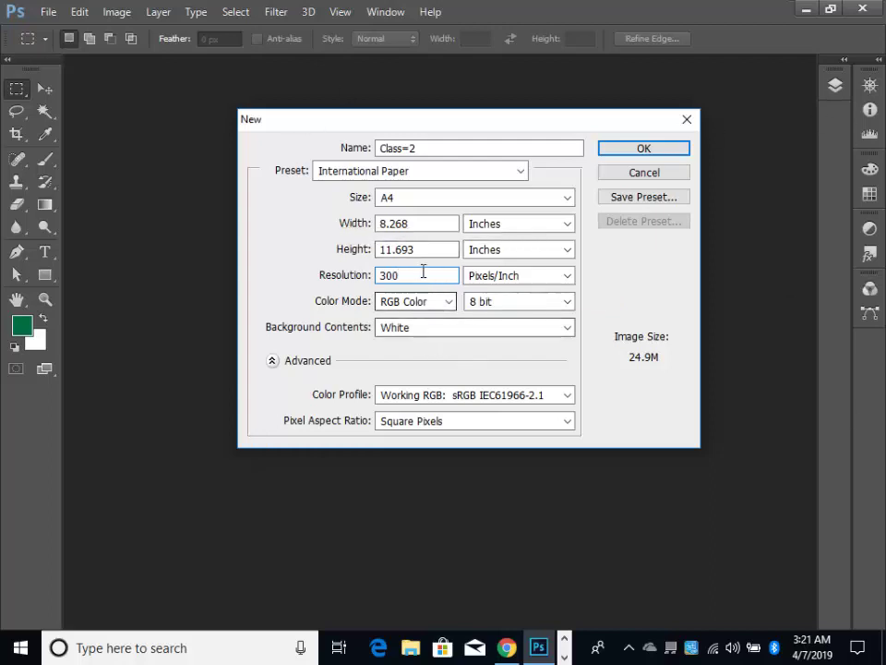
pyautogui.moveTo(421, 273); pyautogui.dragTo(350, 275)
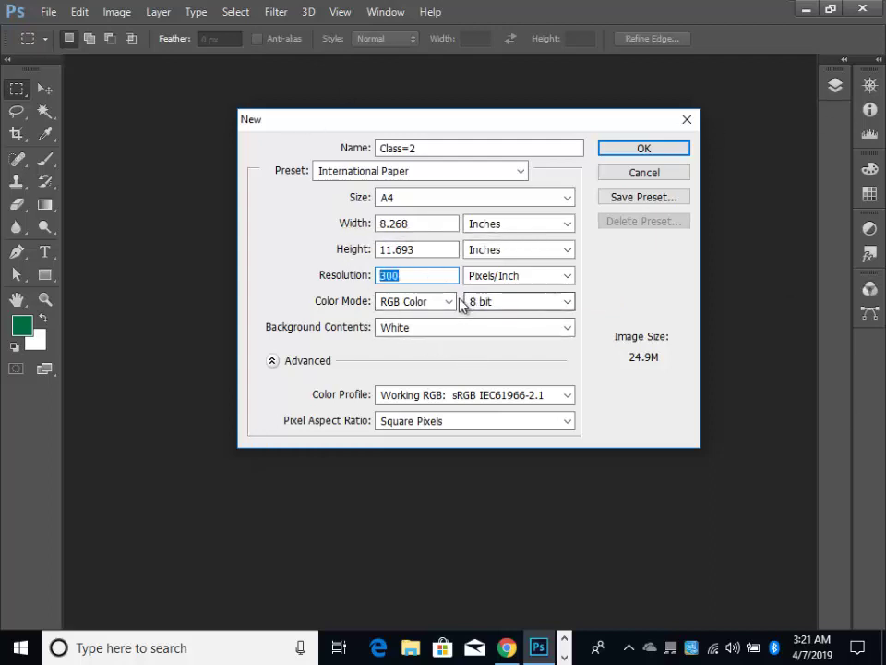
# Step: Change the colour mode from RGB Color to CMYK Color
pyautogui.click(446, 304)
pyautogui.click(446, 305)
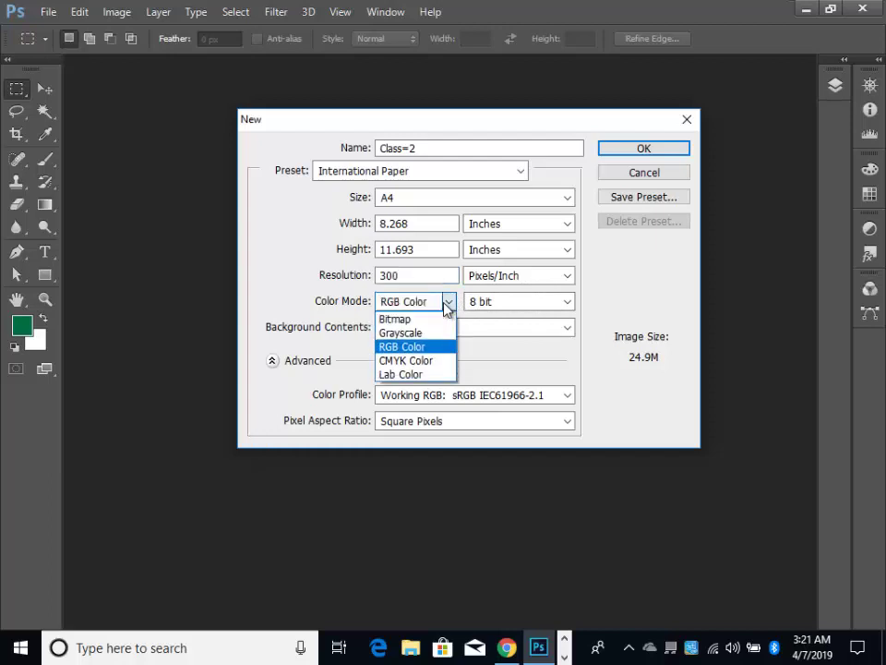
pyautogui.click(446, 307)
pyautogui.click(447, 307)
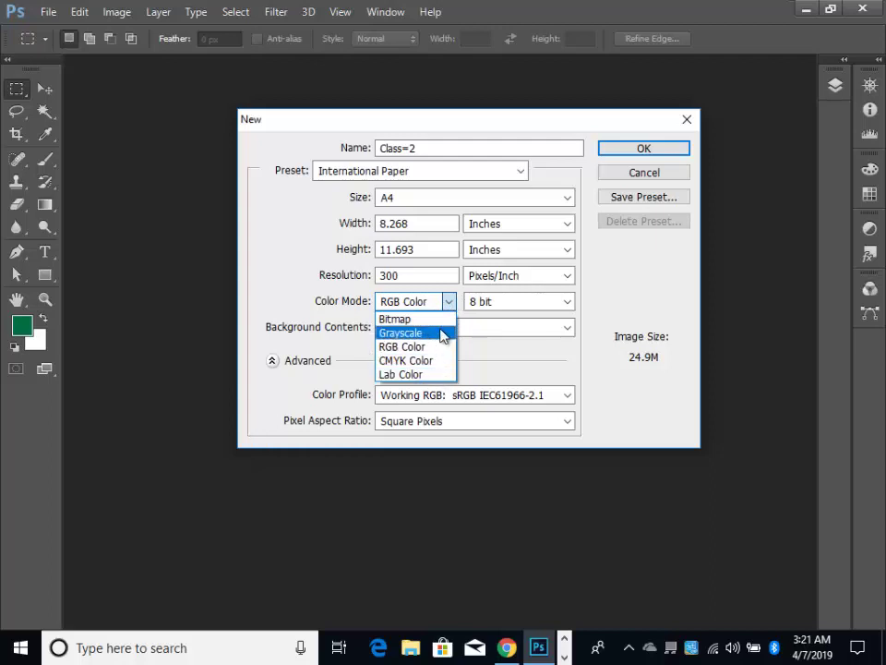
pyautogui.click(450, 304)
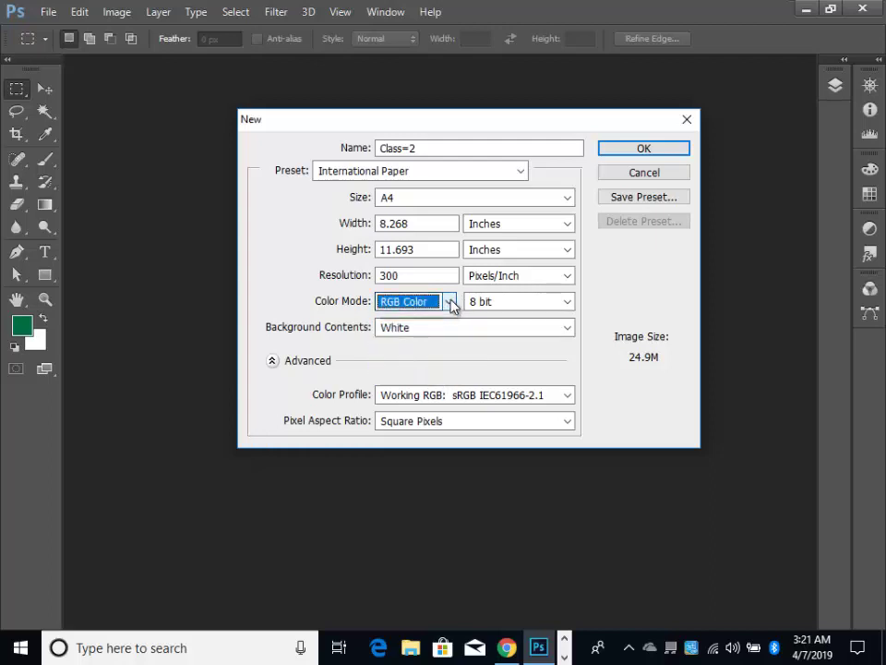
pyautogui.click(452, 302)
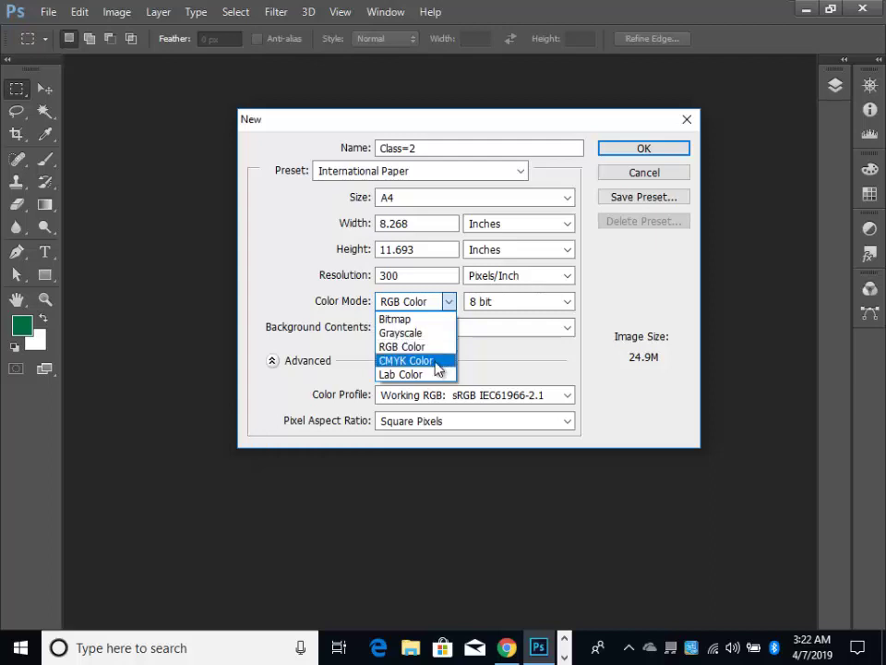
pyautogui.click(437, 360)
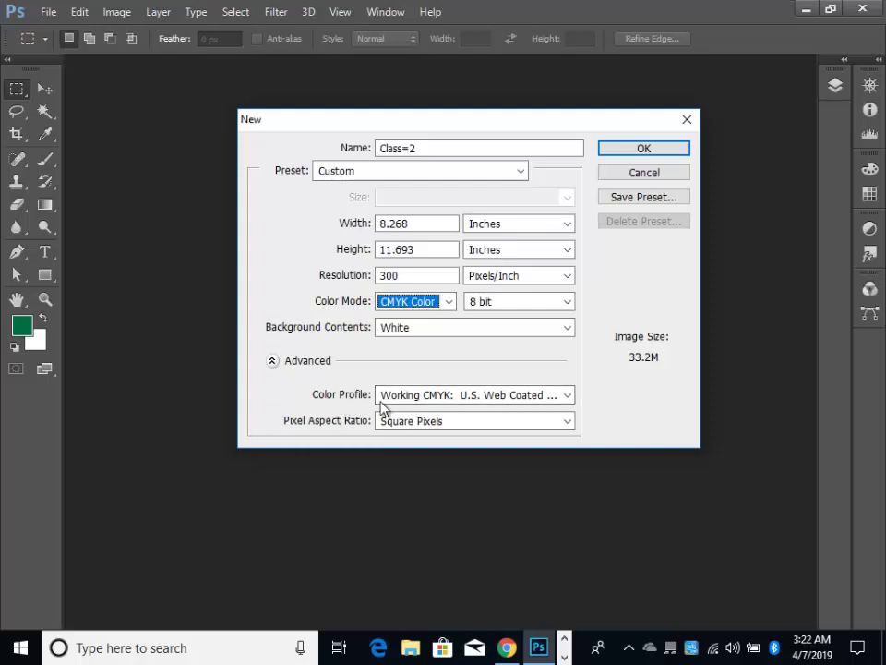
pyautogui.click(569, 396)
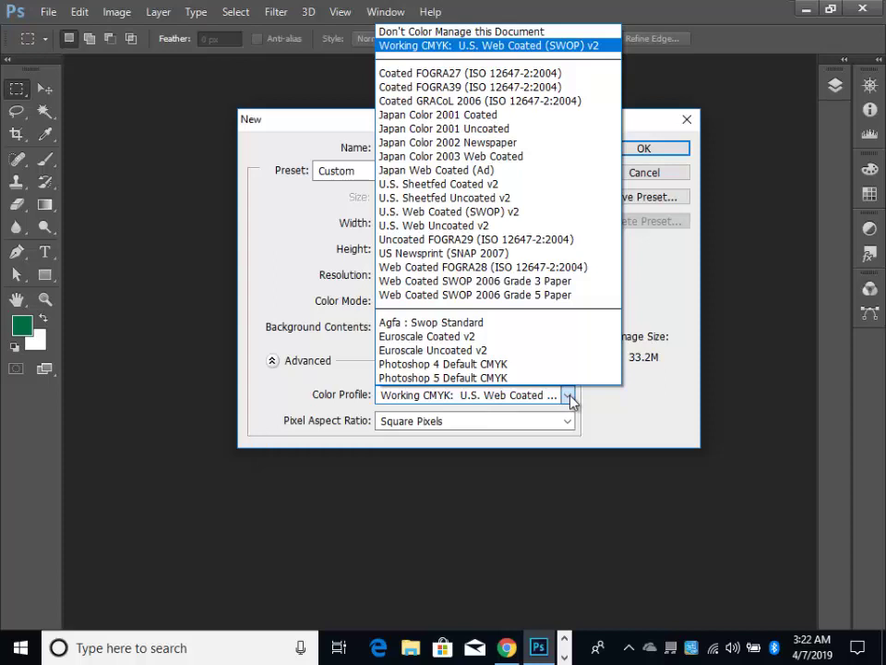
pyautogui.click(570, 399)
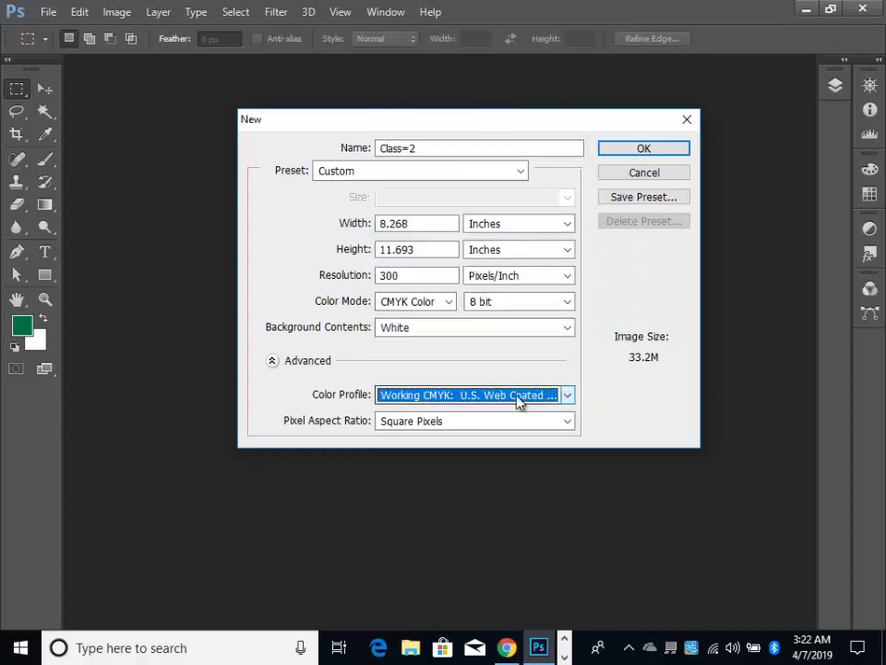
pyautogui.click(573, 398)
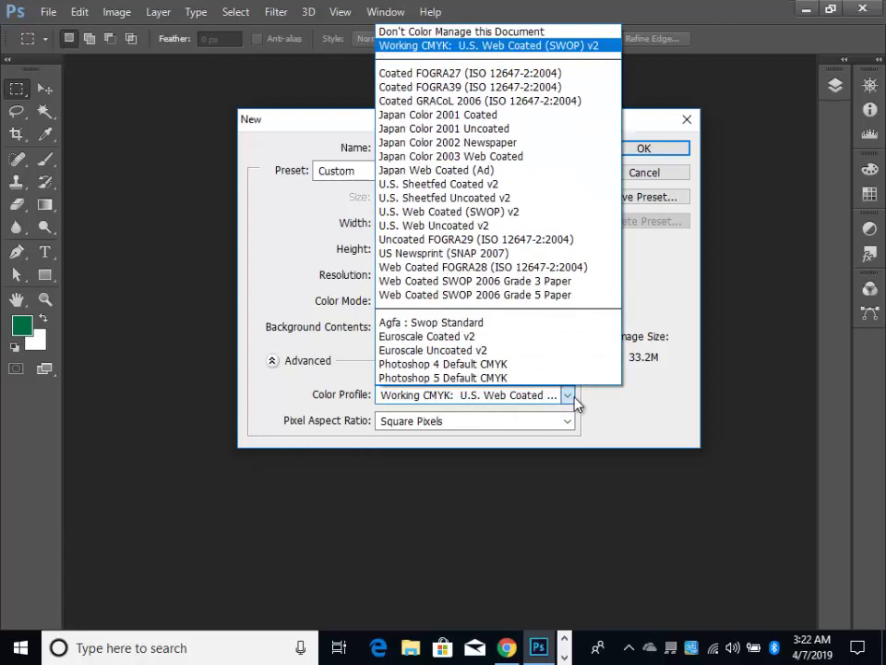
pyautogui.click(574, 400)
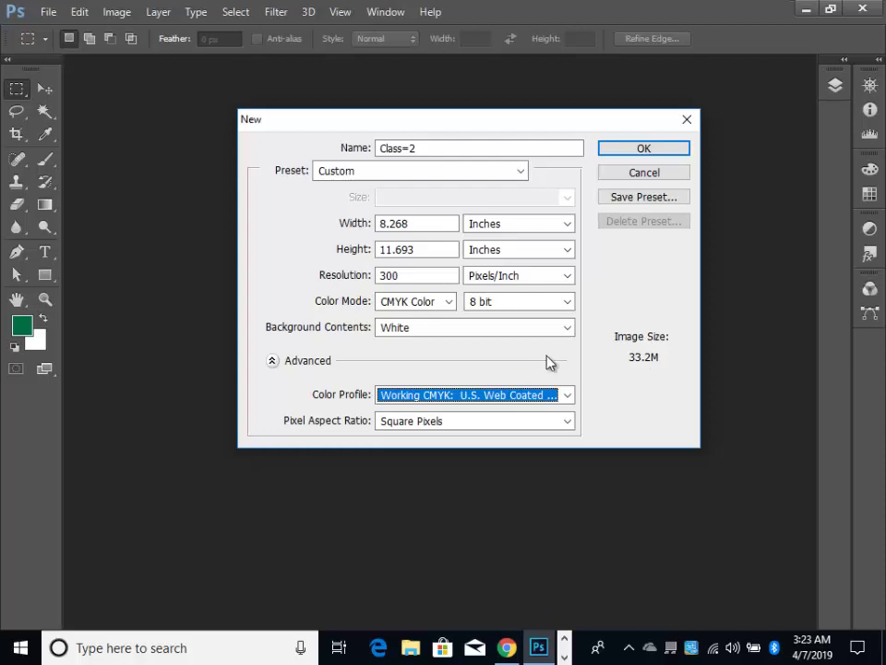
# Step: Try 200 and then 72 as the document's resolution
pyautogui.click(364, 279)
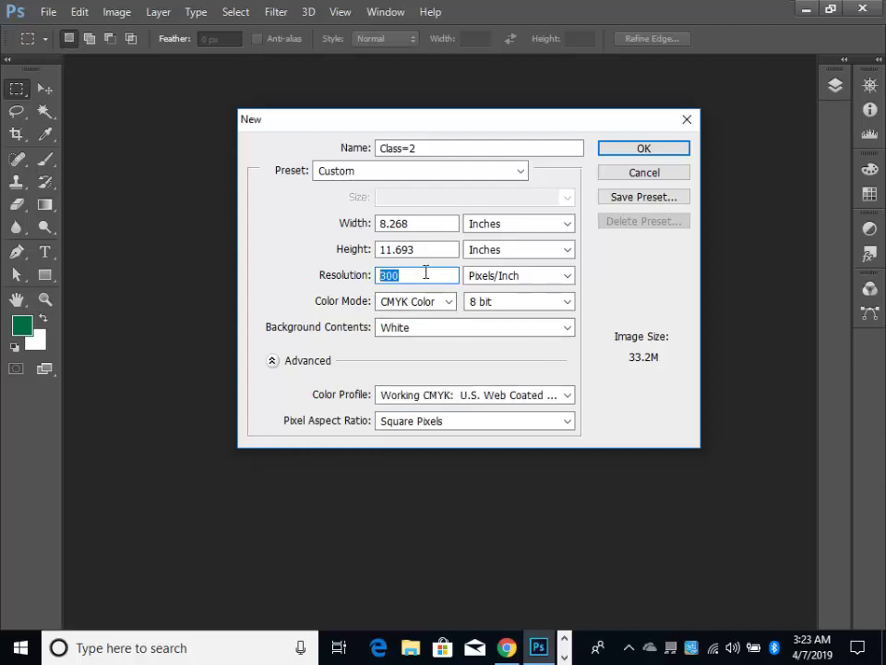
pyautogui.click(426, 272)
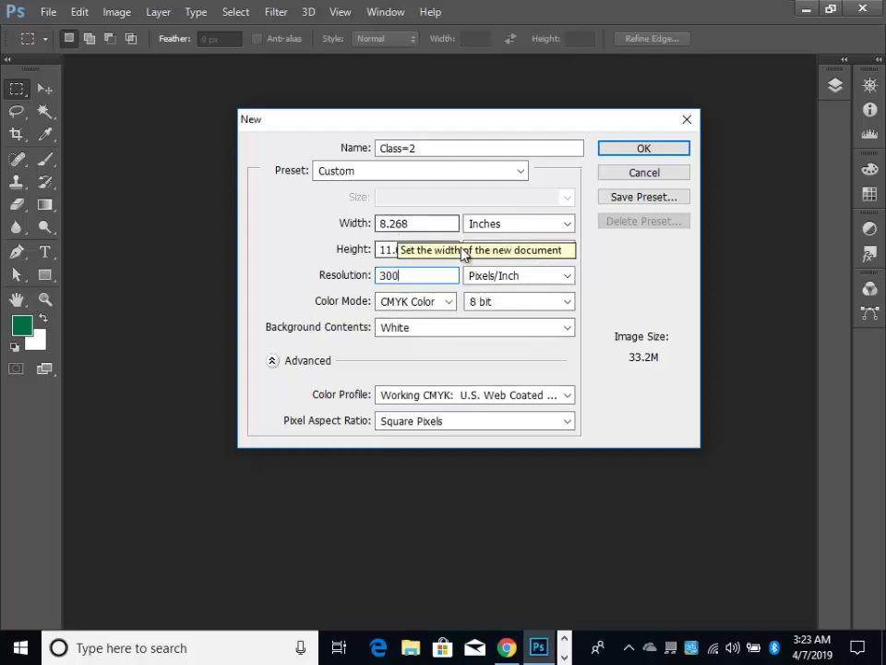
pyautogui.click(340, 276)
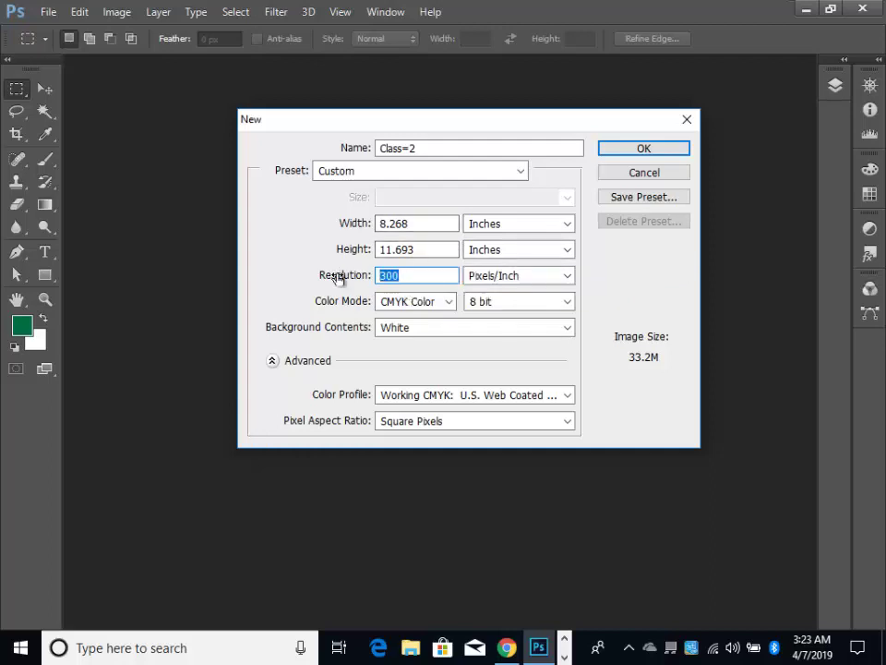
pyautogui.write('20')
pyautogui.write('0')
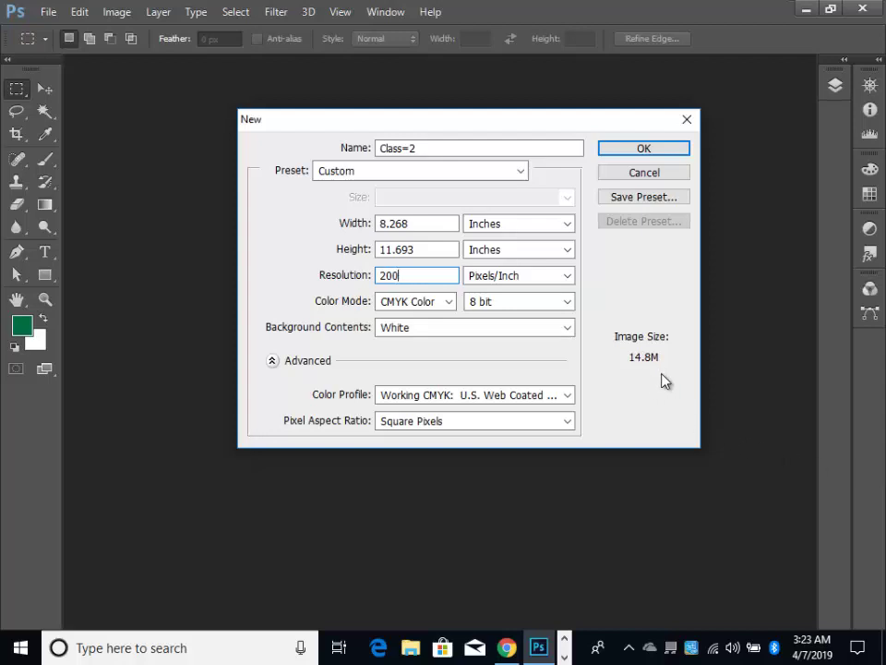
pyautogui.moveTo(412, 271); pyautogui.dragTo(287, 293)
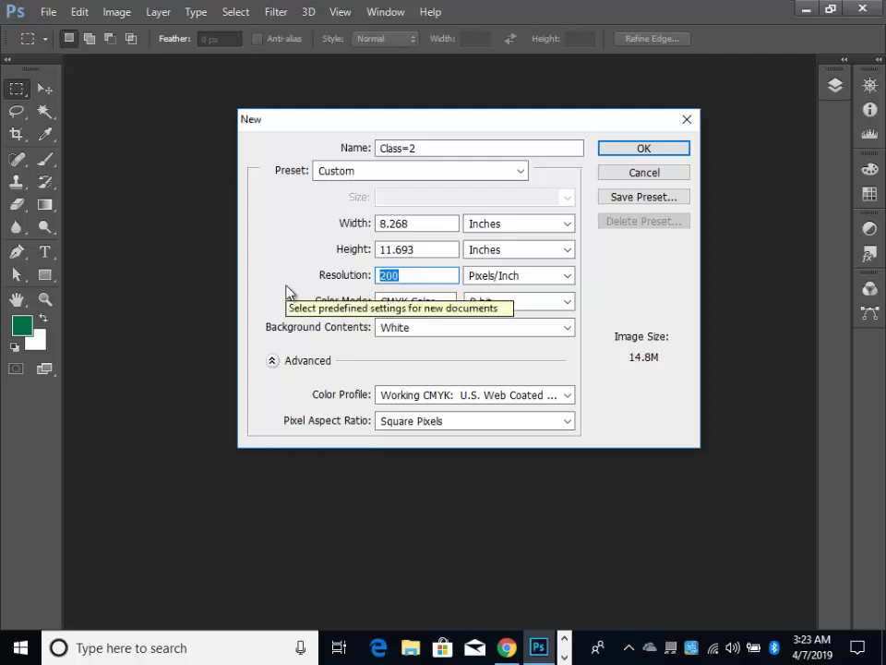
pyautogui.write('72')
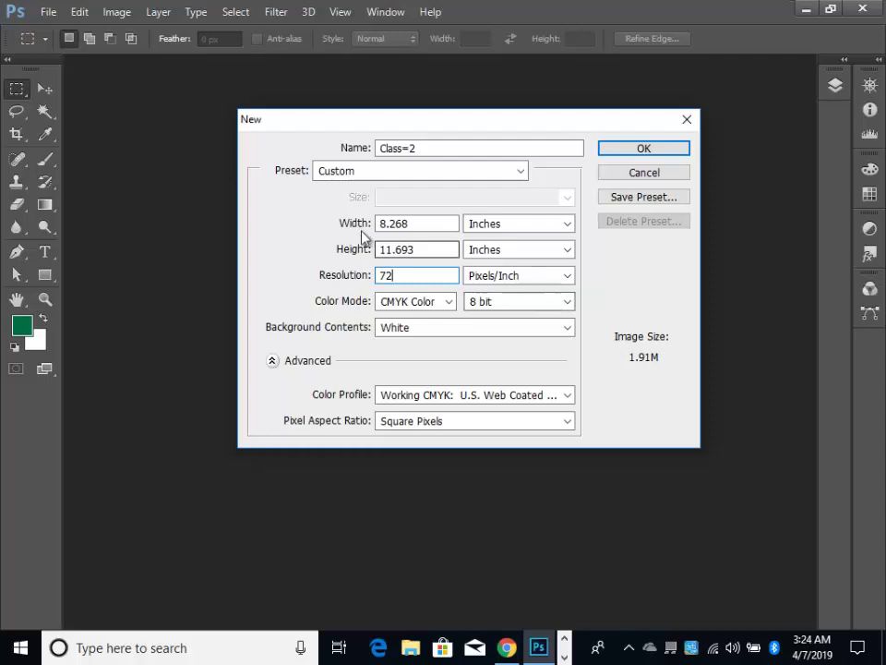
# Step: Restore the resolution to 300 and create the Class=2 A4 CMYK document
pyautogui.moveTo(405, 274); pyautogui.dragTo(295, 279)
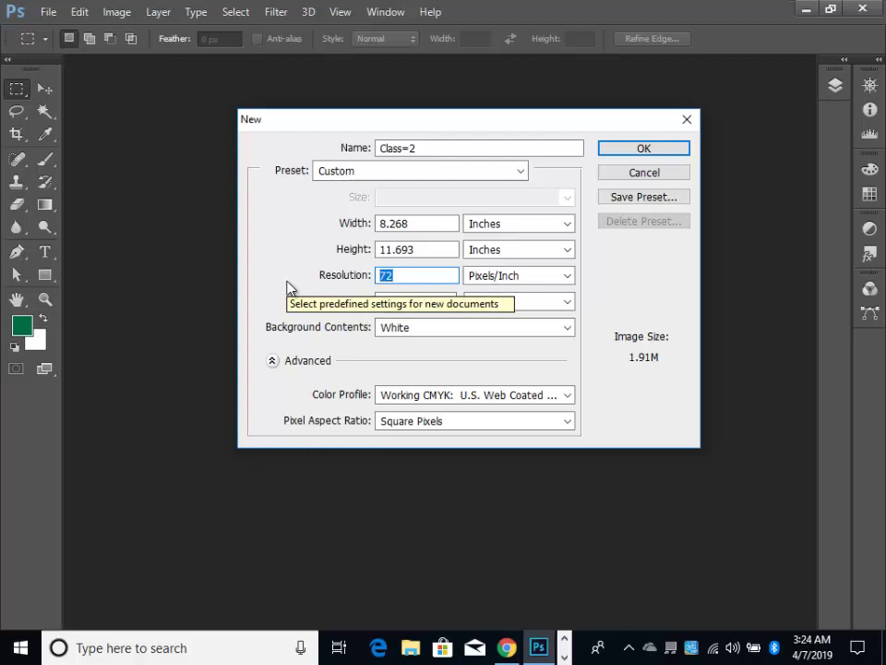
pyautogui.write('3--')
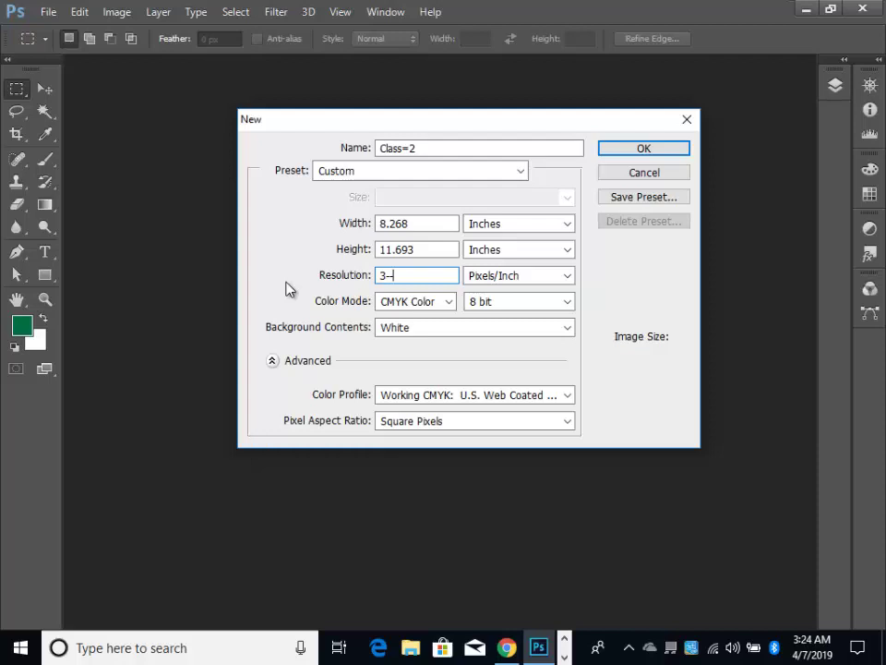
pyautogui.write('00')
pyautogui.press('BackSpace')
pyautogui.press('BackSpace')
pyautogui.press('BackSpace')
pyautogui.press('BackSpace')
pyautogui.write('00')
pyautogui.click(653, 150)
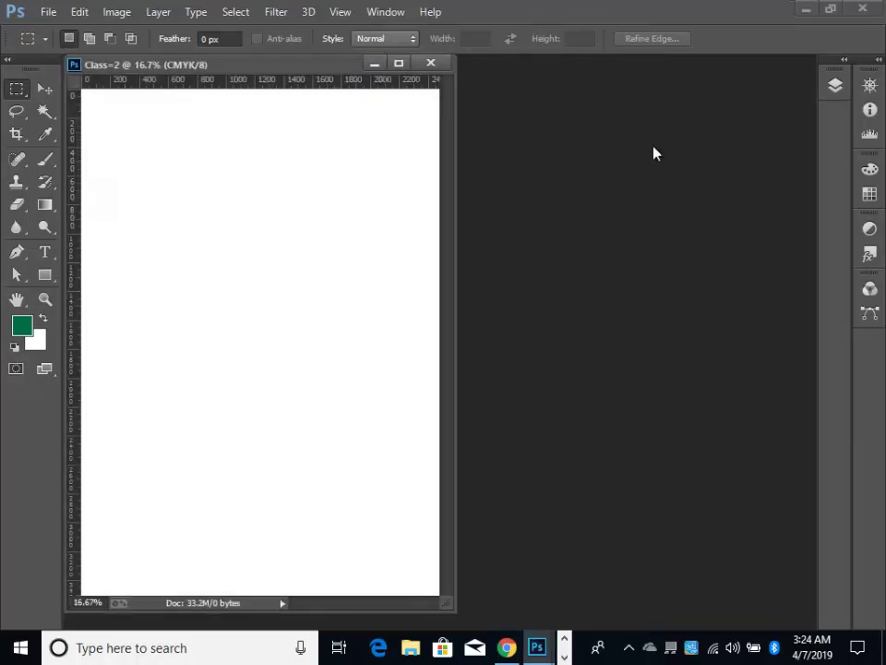
# Step: Toggle the Class=2 window between maximized and floating, then dock it into the workspace
pyautogui.click(398, 62)
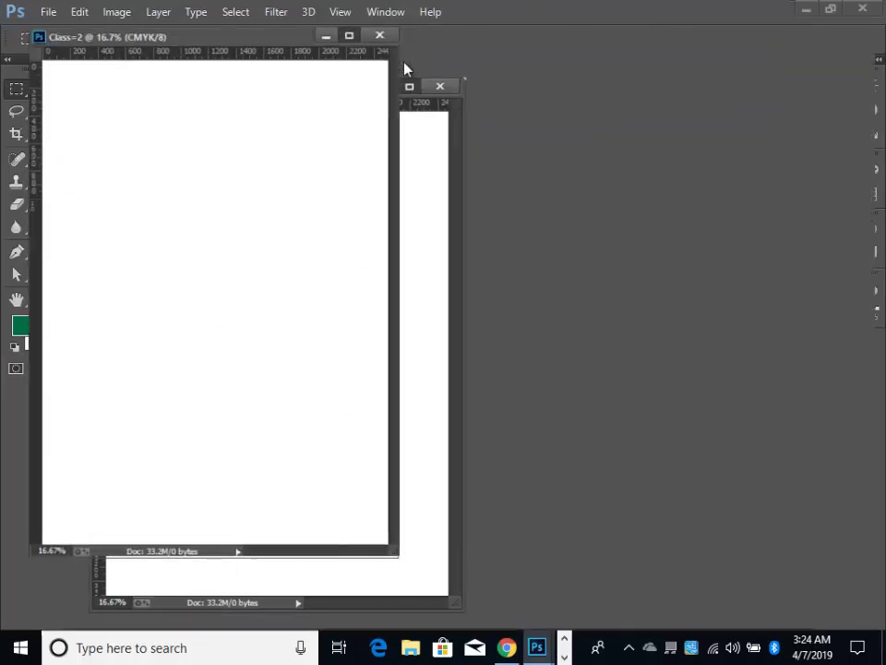
pyautogui.click(830, 9)
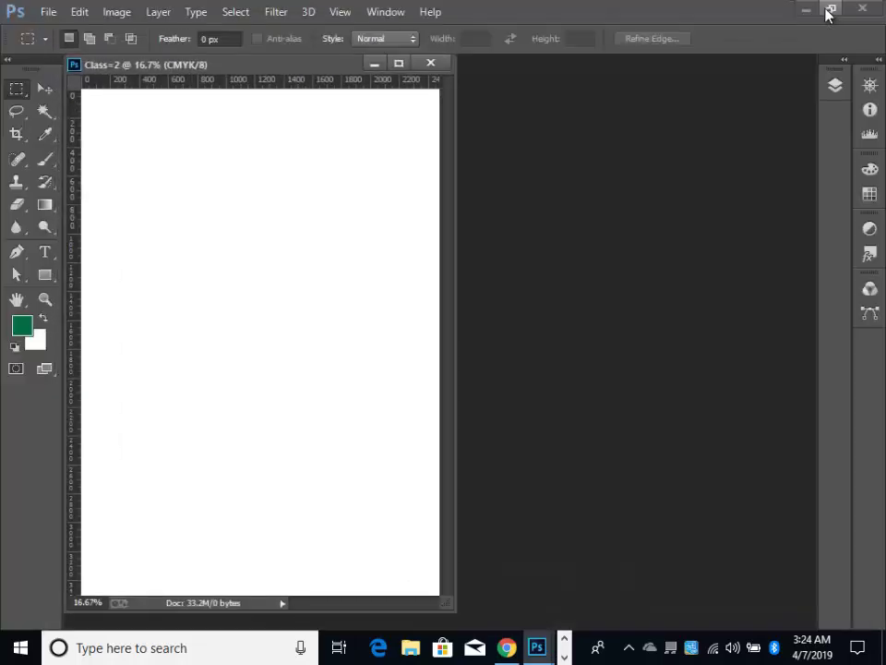
pyautogui.click(398, 62)
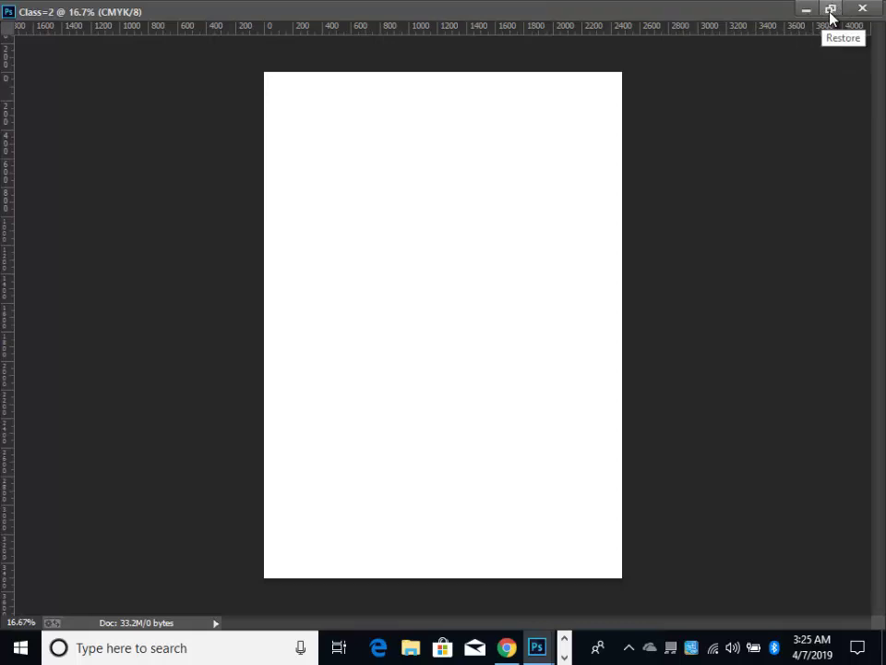
pyautogui.click(830, 11)
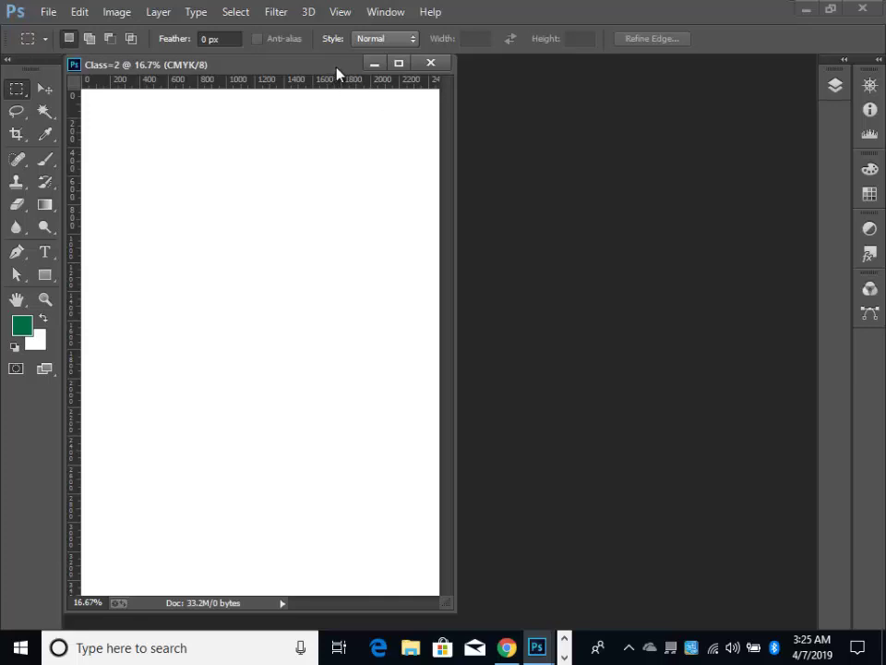
pyautogui.moveTo(337, 69); pyautogui.dragTo(518, 94)
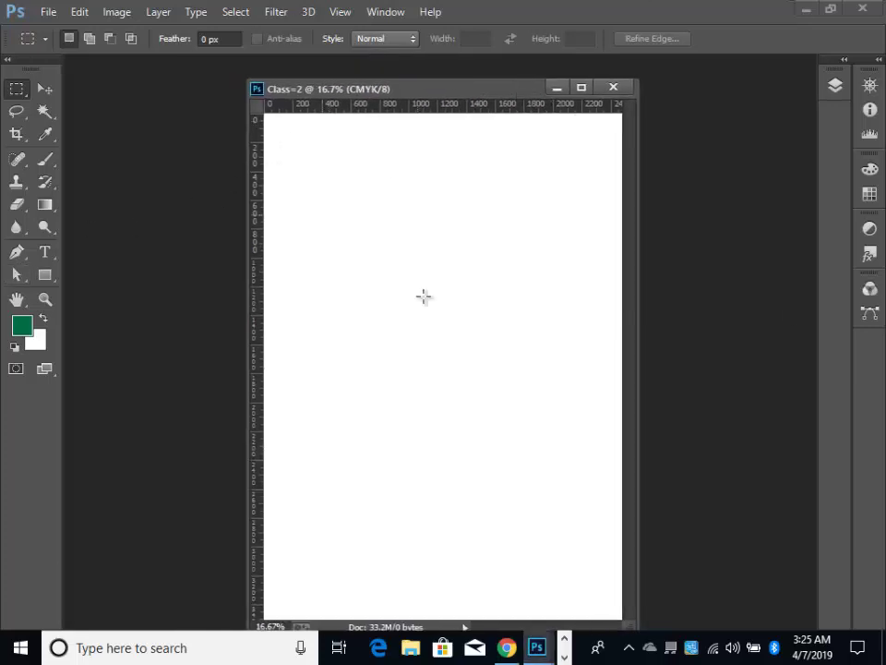
pyautogui.moveTo(479, 96)
pyautogui.mouseDown()
pyautogui.moveTo(660, 157)
pyautogui.moveTo(480, 114)
pyautogui.moveTo(496, 63)
pyautogui.mouseUp()
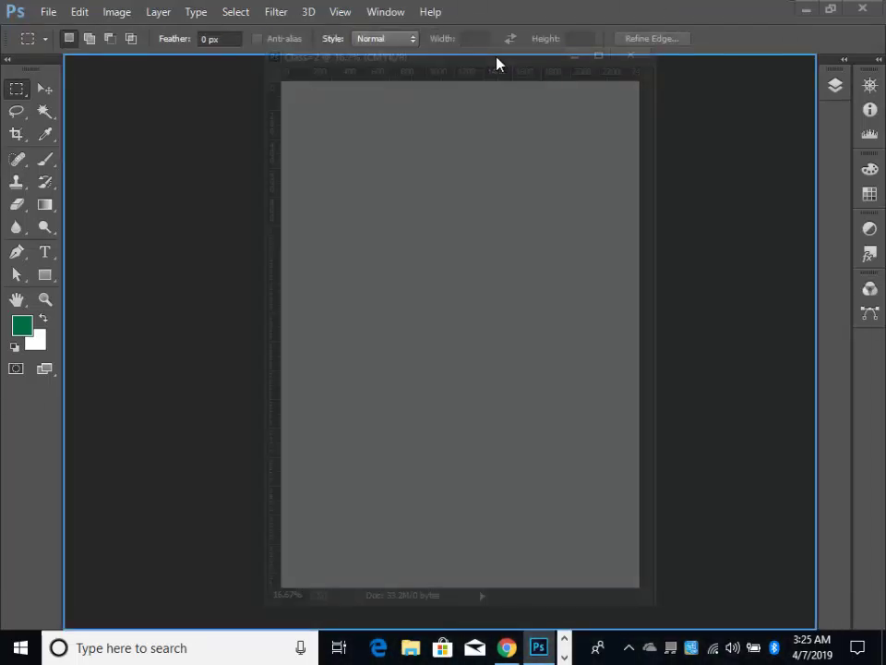
pyautogui.moveTo(497, 63)
pyautogui.mouseDown()
pyautogui.moveTo(501, 90)
pyautogui.moveTo(503, 71)
pyautogui.mouseUp()
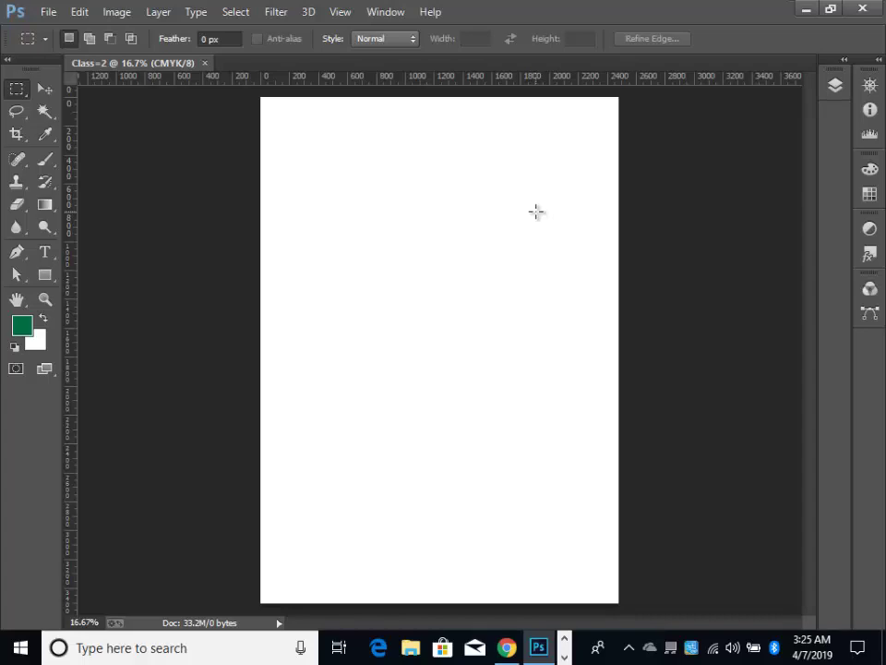
# Step: Switch to Chrome, enter notepad.pw in a new tab, then close that tab
pyautogui.click(507, 647)
pyautogui.click(717, 14)
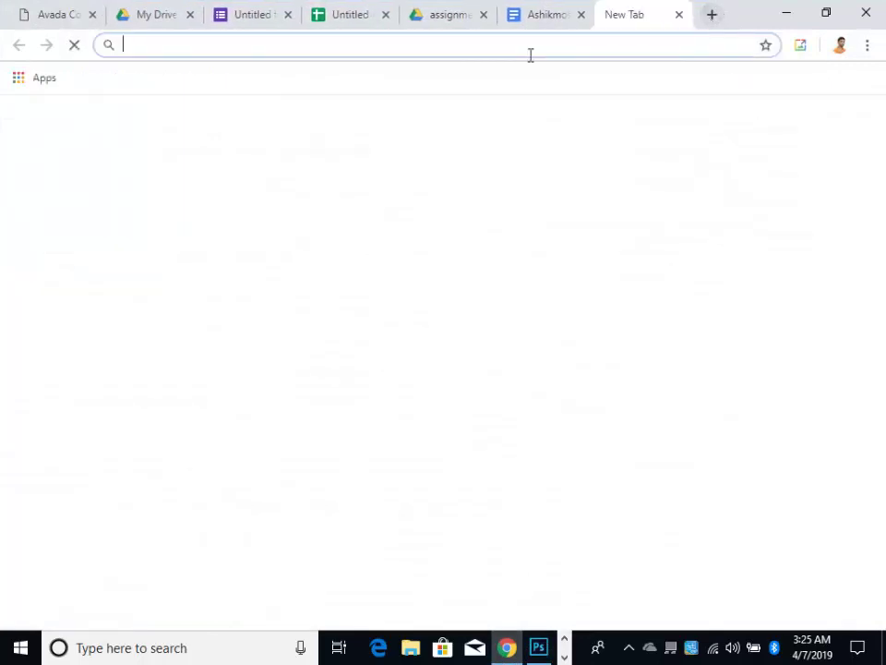
pyautogui.write('no')
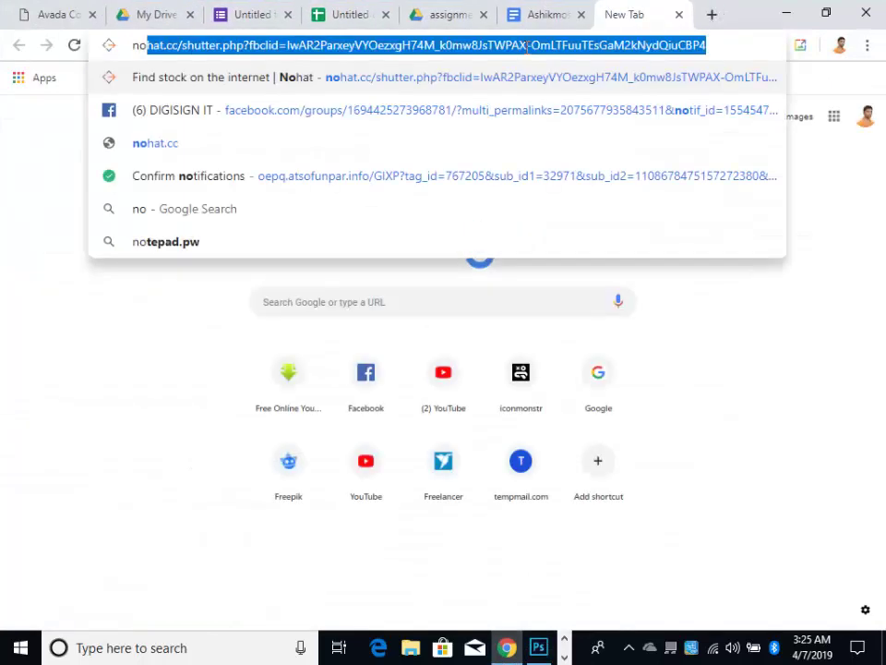
pyautogui.write('te')
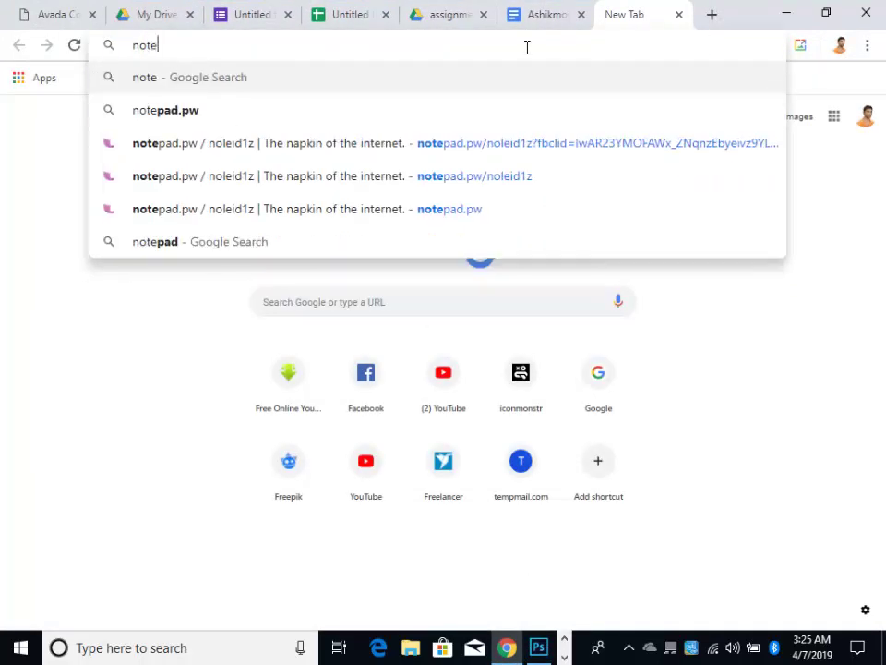
pyautogui.write('pad')
pyautogui.press('BackSpace')
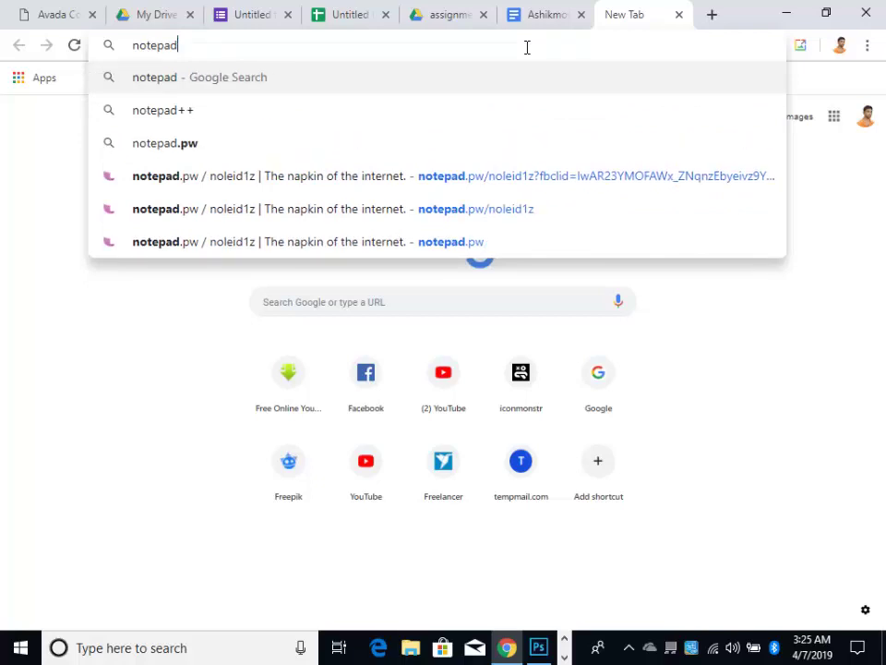
pyautogui.write('.p')
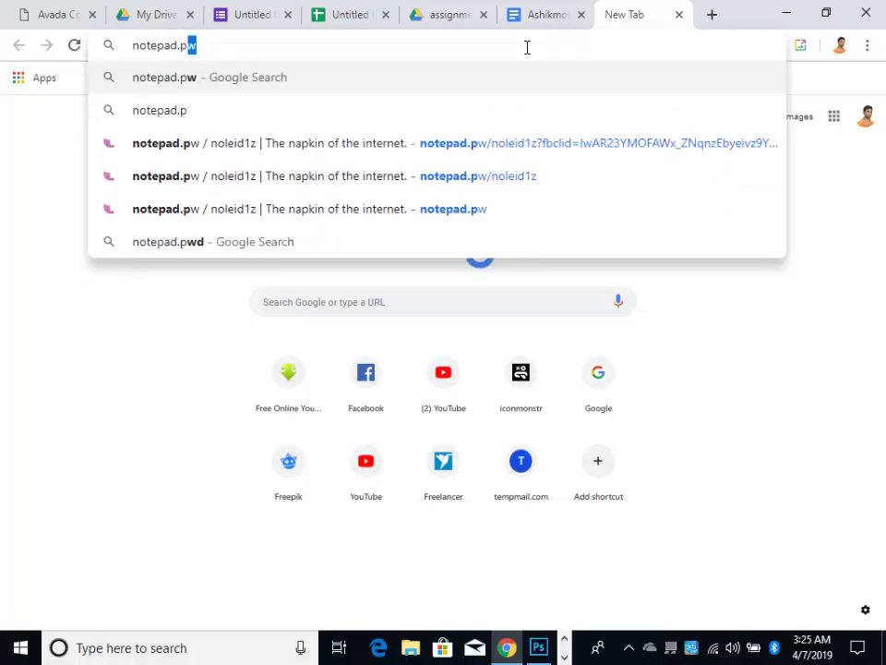
pyautogui.write('w')
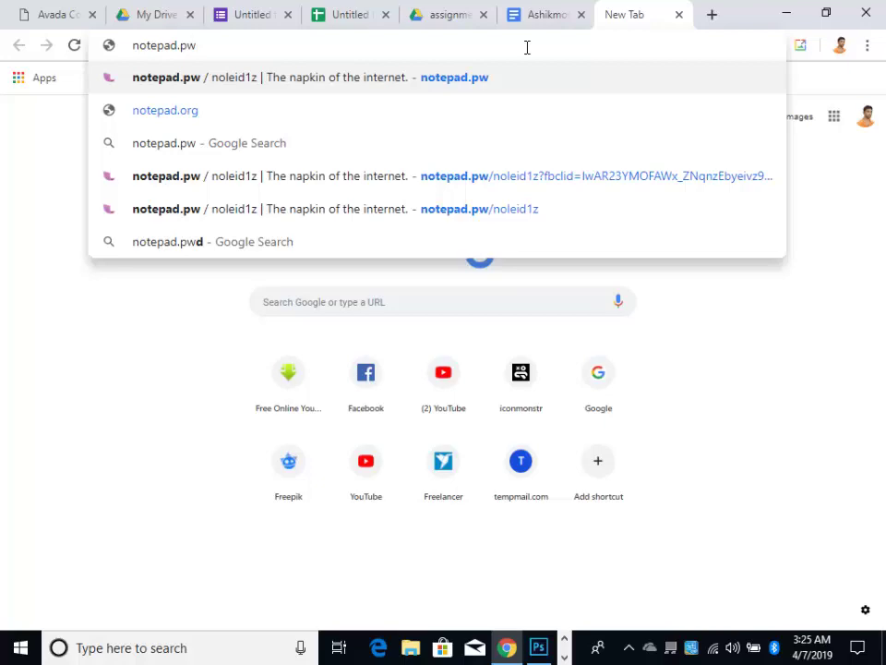
pyautogui.click(679, 16)
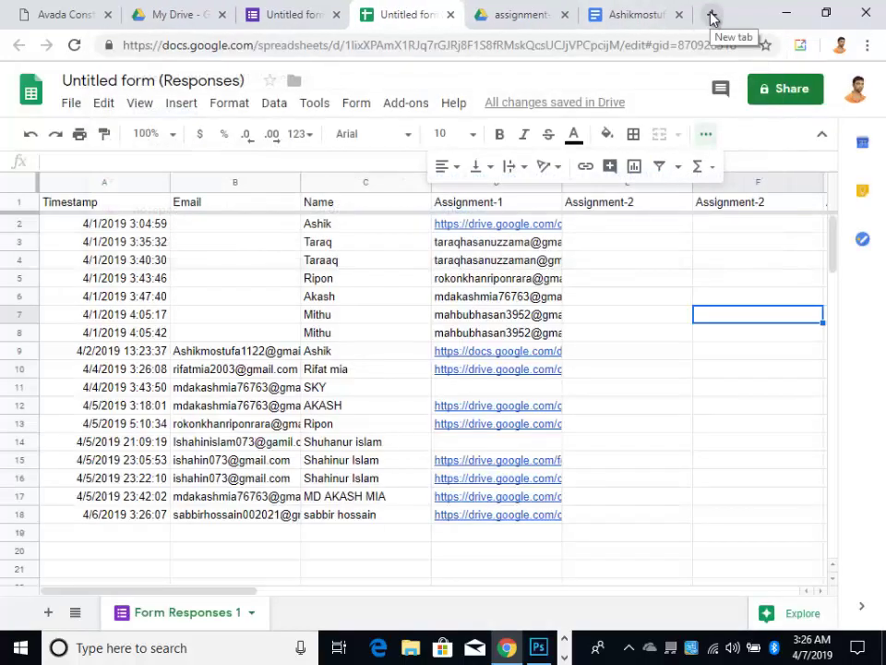
# Step: From a new tab, go to Google Drive and choose New > More for a Google Doc
pyautogui.click(712, 16)
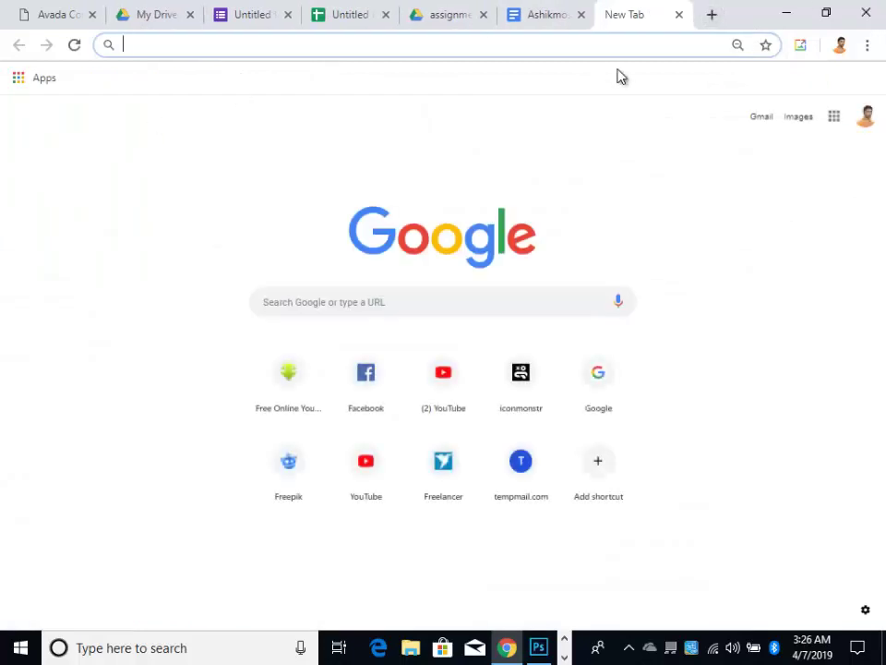
pyautogui.click(835, 120)
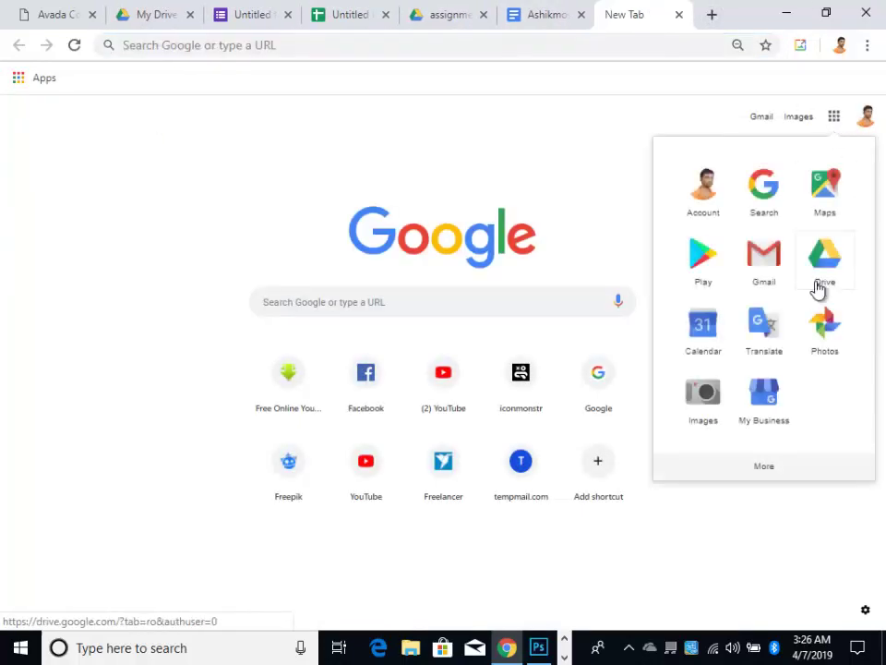
pyautogui.click(821, 287)
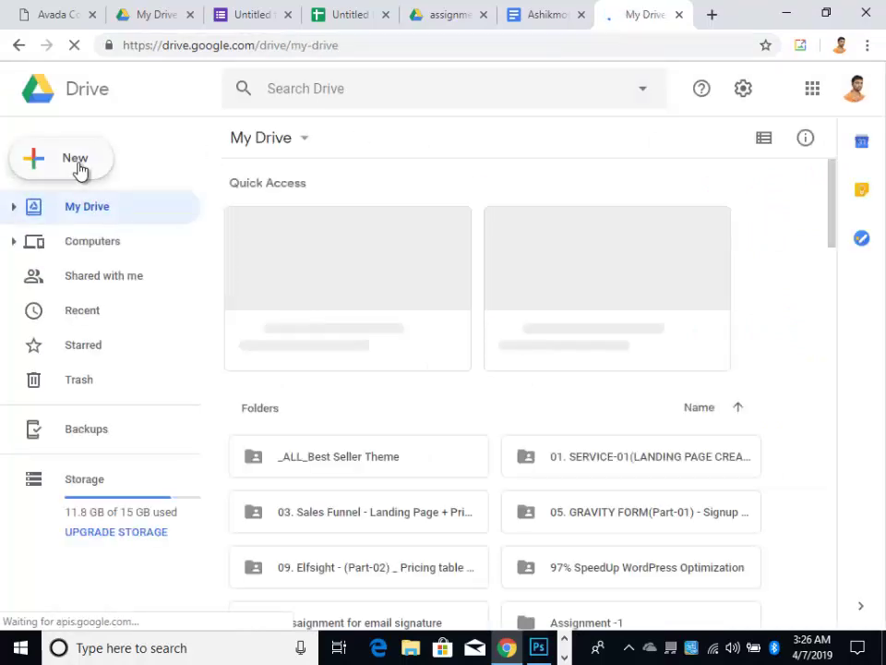
pyautogui.click(83, 166)
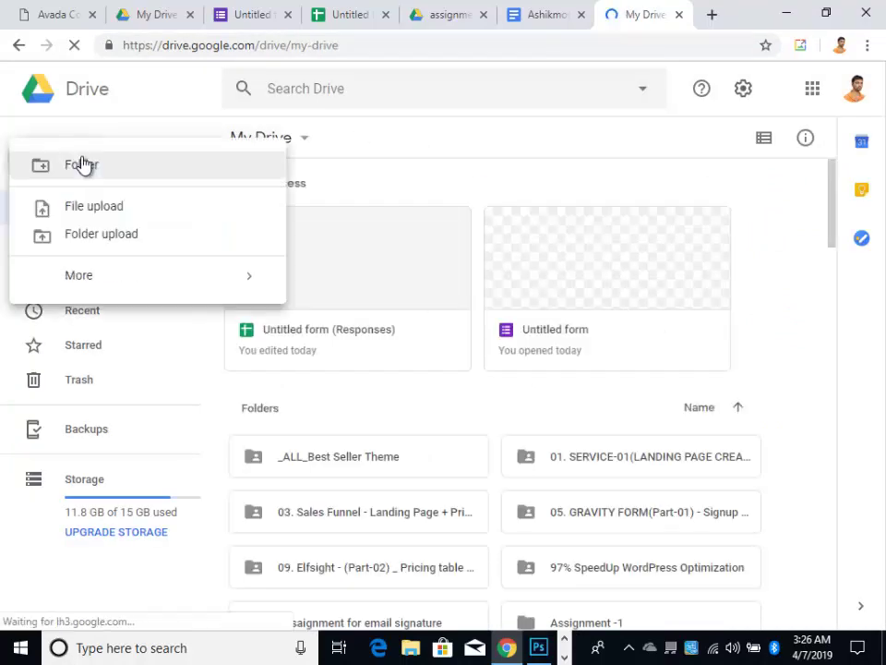
pyautogui.click(307, 139)
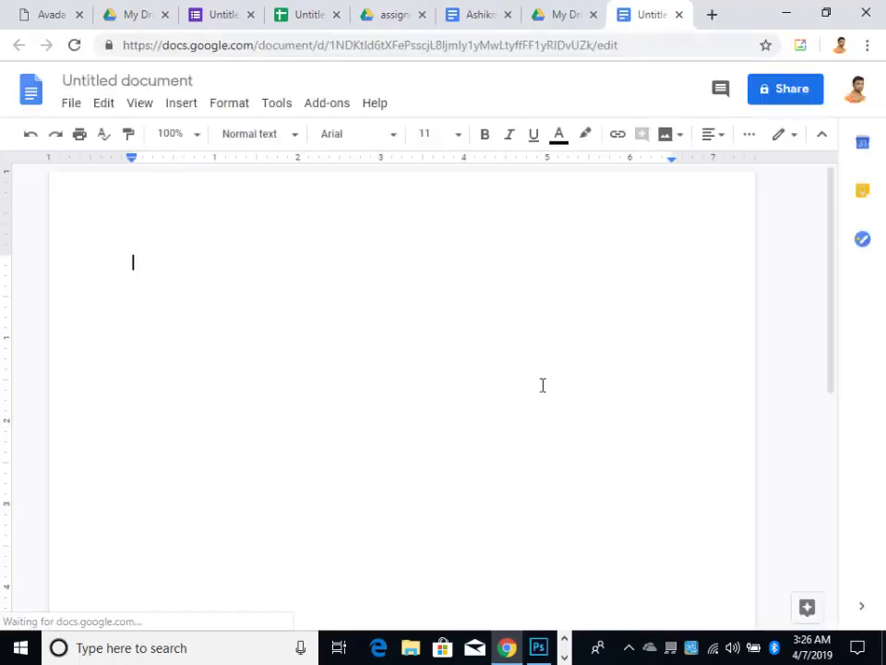
# Step: Type the note '1. Zoom in= ctrl+ plus' and change 'in' to 'out'
pyautogui.write('1')
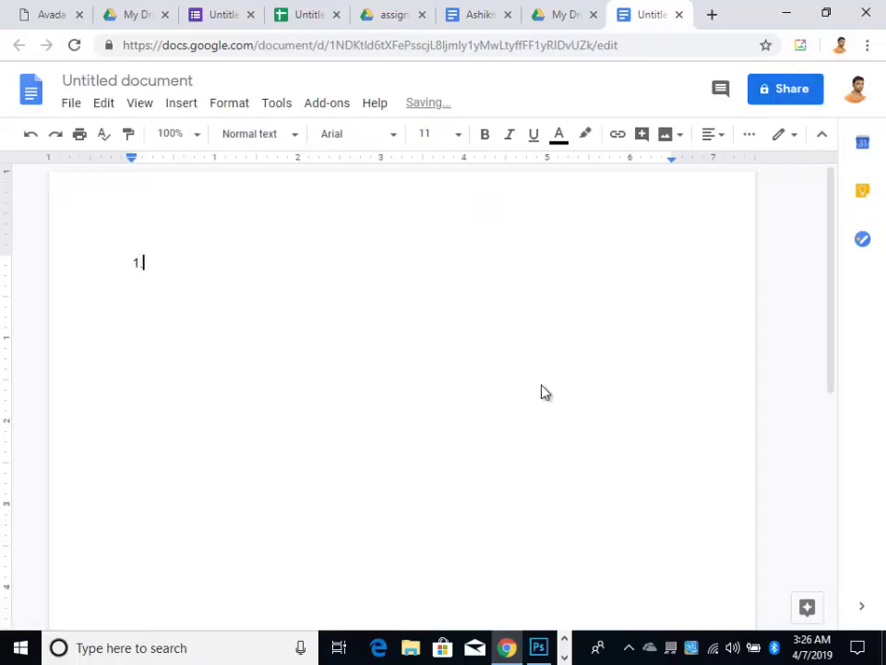
pyautogui.write('. Z')
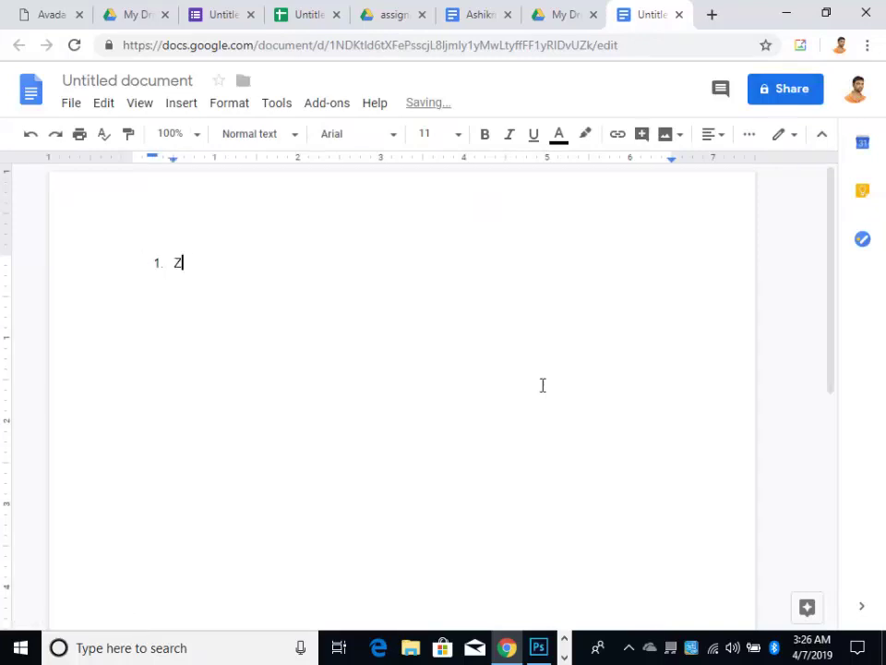
pyautogui.write('oom in')
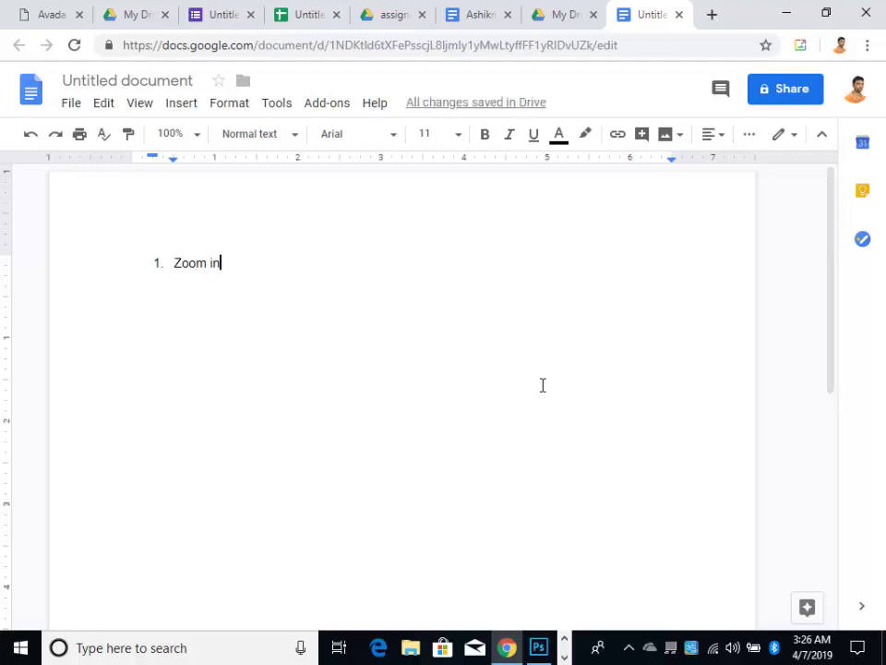
pyautogui.write('= ')
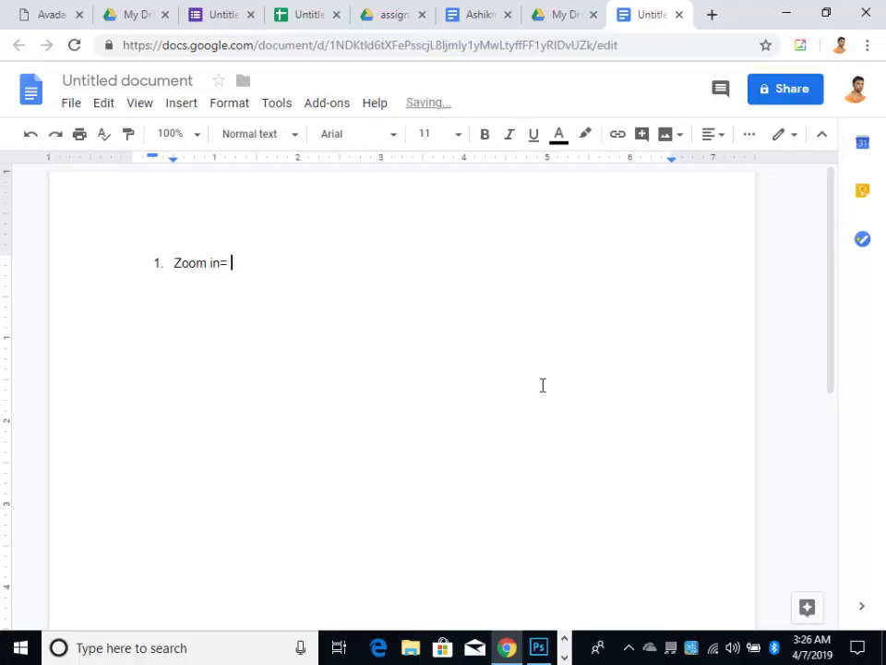
pyautogui.write('ctr')
pyautogui.write('l')
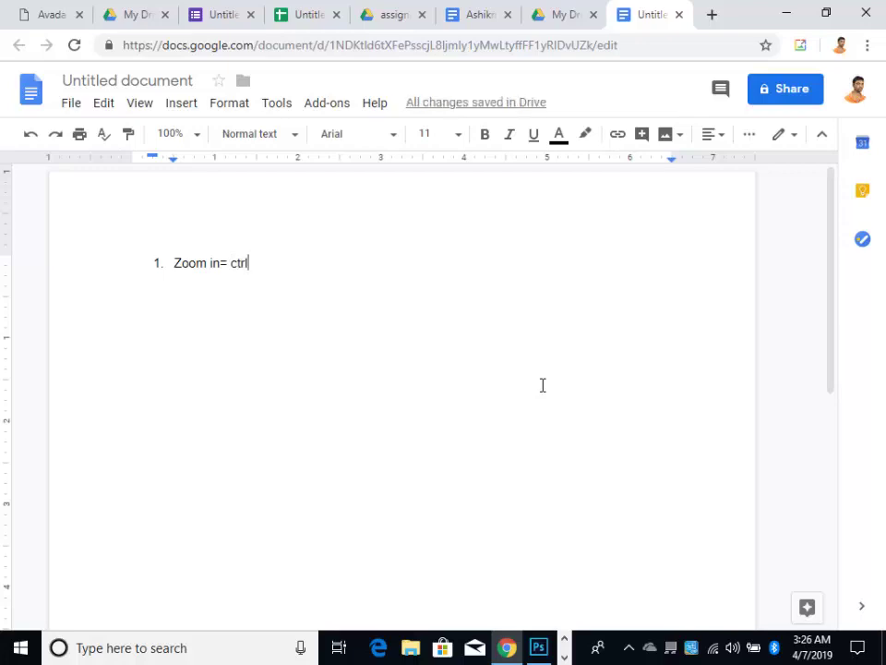
pyautogui.write('=')
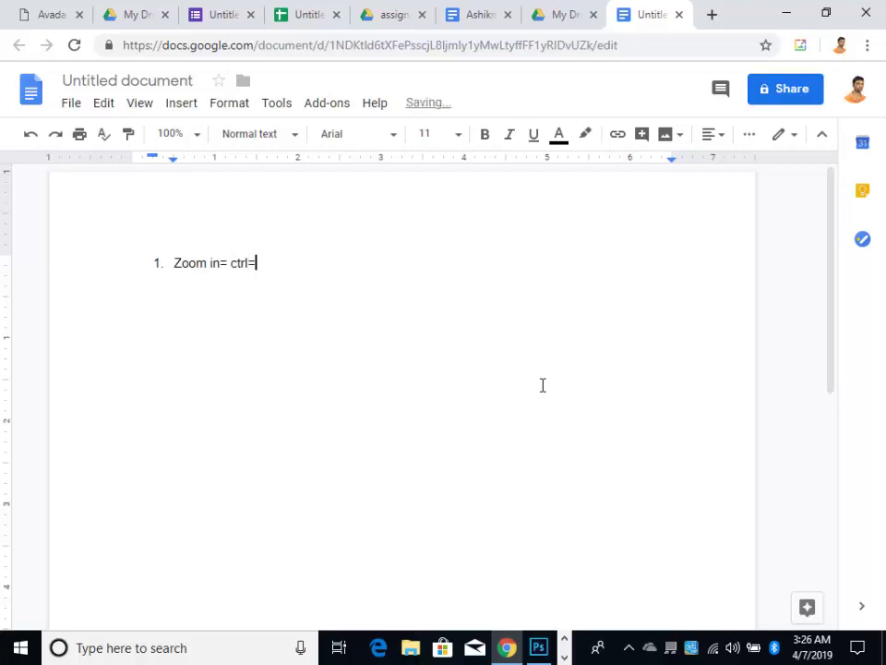
pyautogui.press('BackSpace')
pyautogui.write('+')
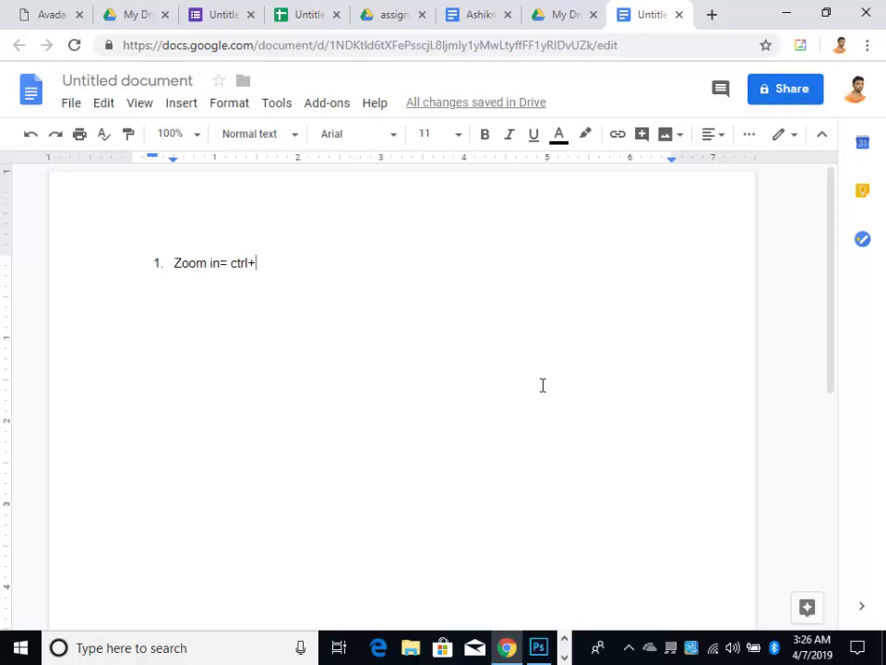
pyautogui.write(' plu')
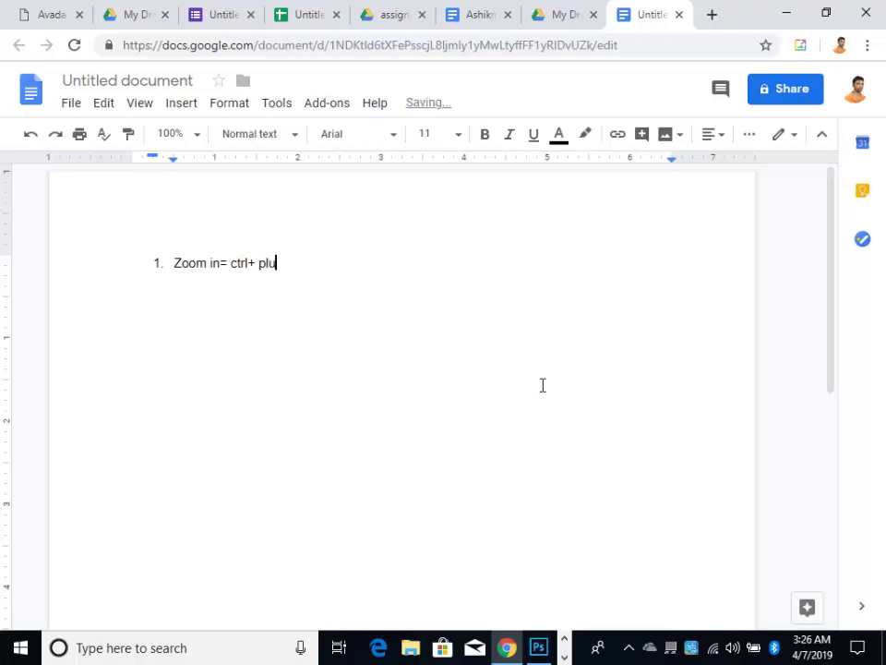
pyautogui.write('s')
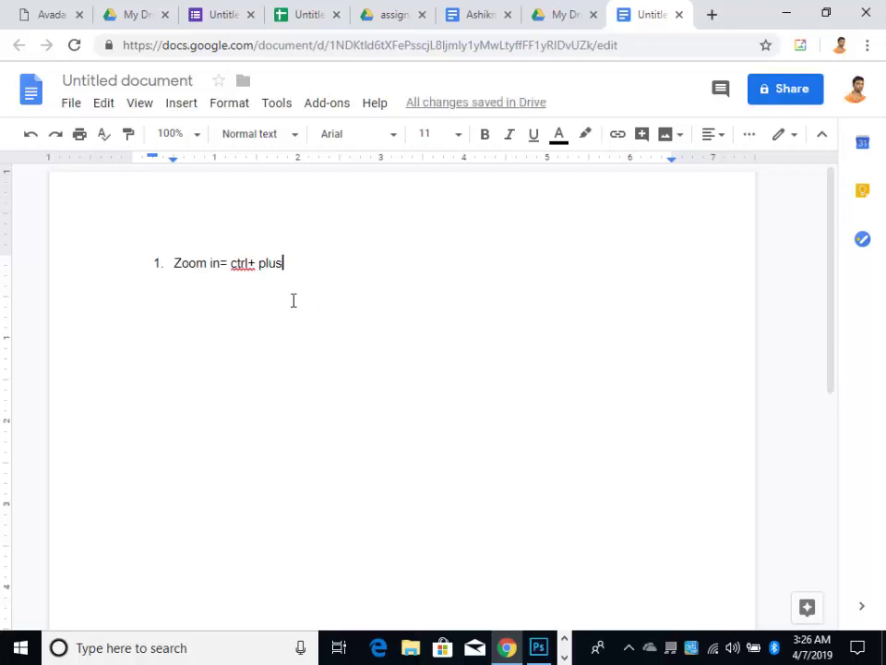
pyautogui.doubleClick(219, 263)
pyautogui.write('out')
# Step: Add a second line 'Zoom out= ctrl+ Minua' from a copy of the first, then return to Photoshop
pyautogui.click(315, 262)
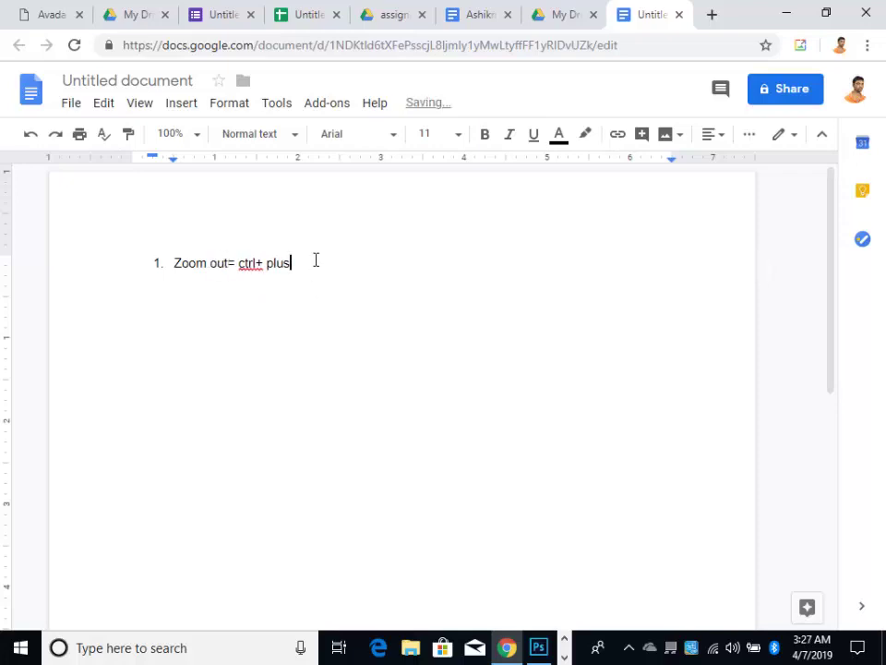
pyautogui.moveTo(316, 261); pyautogui.dragTo(88, 271)
pyautogui.hotkey('ctrl', 'c')
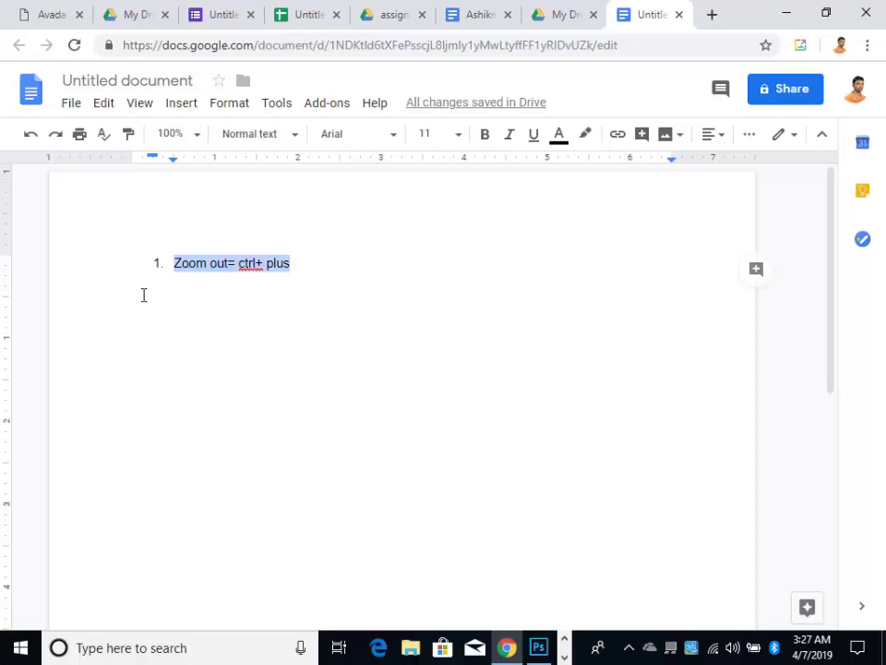
pyautogui.click(352, 264)
pyautogui.press('Return')
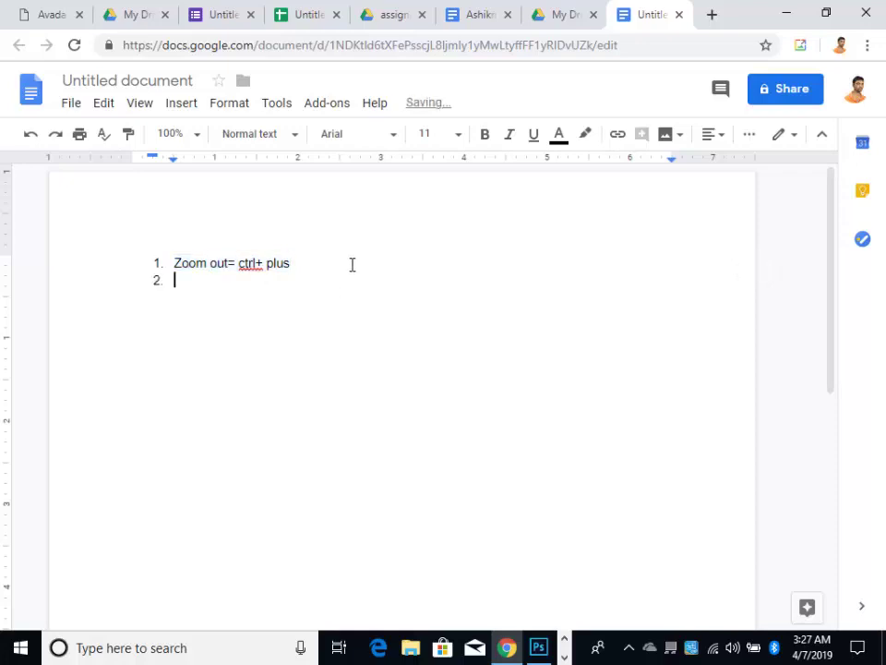
pyautogui.hotkey('ctrl', 'v')
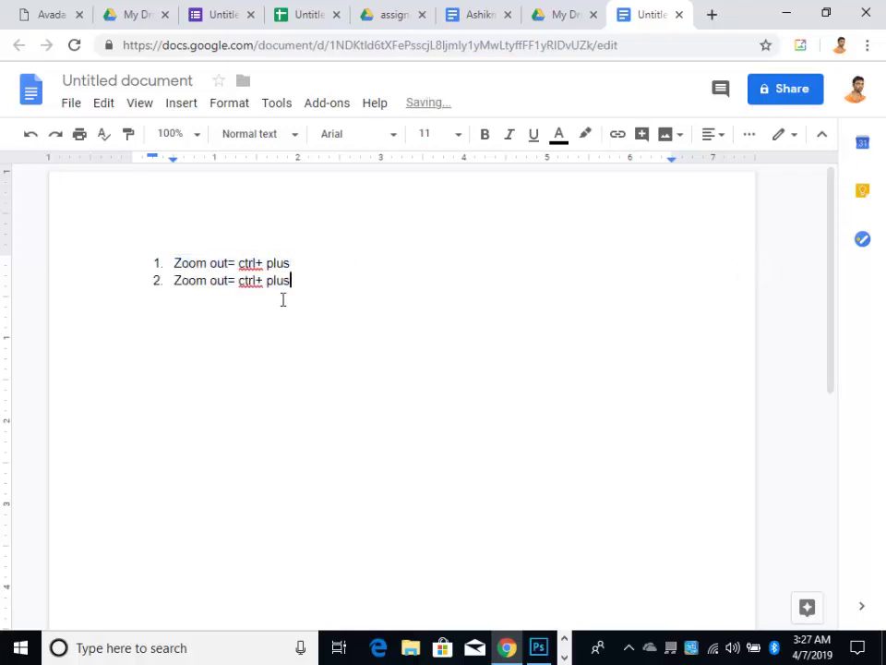
pyautogui.press('BackSpace')
pyautogui.press('BackSpace')
pyautogui.press('BackSpace')
pyautogui.press('BackSpace')
pyautogui.write('Minu')
pyautogui.write('a')
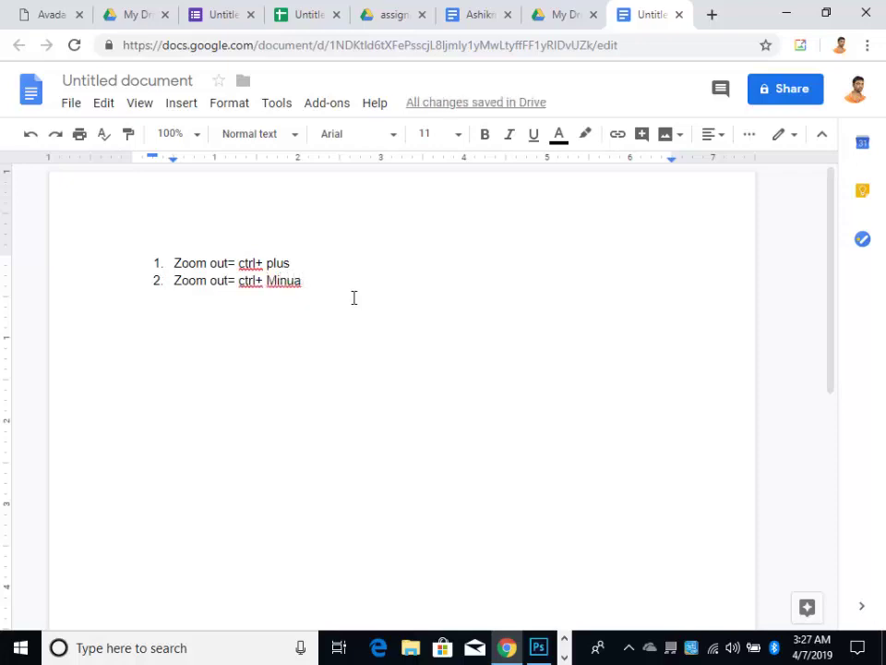
pyautogui.click(539, 647)
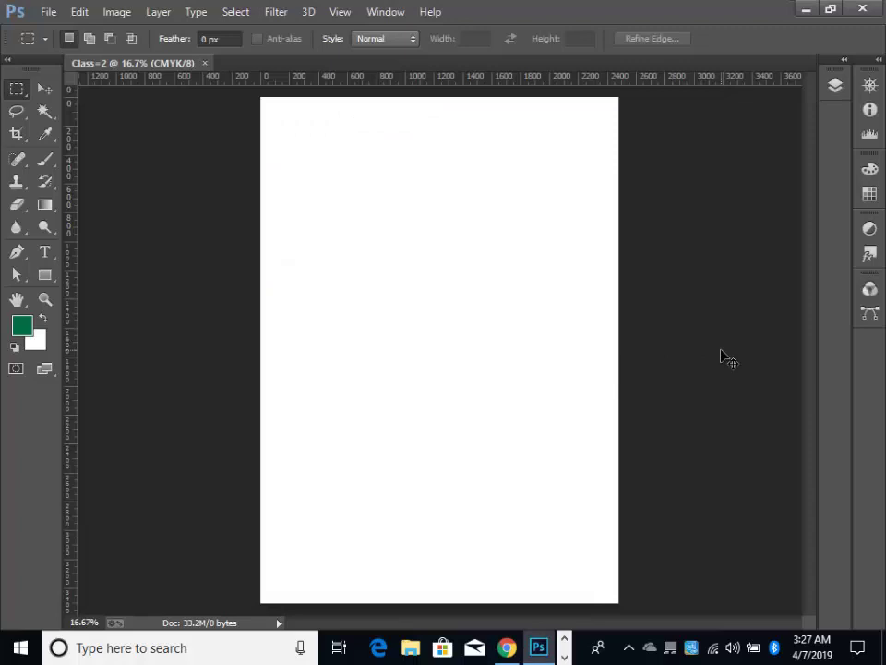
# Step: Zoom the blank Class=2 page in and out with Ctrl+Plus/Minus, then return to Google Docs
pyautogui.hotkey('ctrl', '+')
pyautogui.hotkey('ctrl', '+')
pyautogui.hotkey('ctrl', '+')
pyautogui.hotkey('ctrl', '+')
pyautogui.hotkey('ctrl', '+')
pyautogui.hotkey('ctrl', '+')
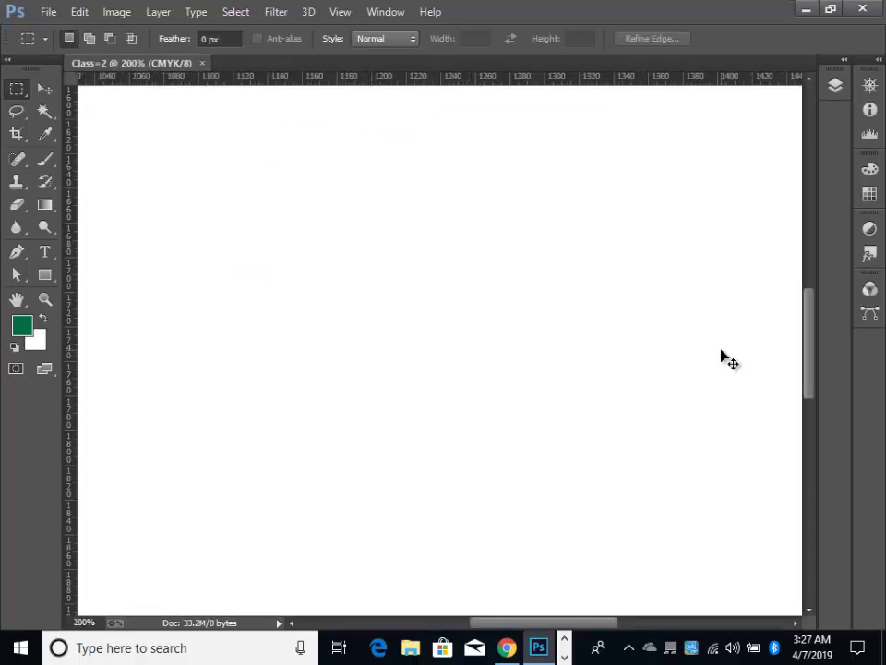
pyautogui.hotkey('ctrl', '+')
pyautogui.hotkey('ctrl', '+')
pyautogui.hotkey('ctrl', '+')
pyautogui.hotkey('ctrl', '+')
pyautogui.hotkey('ctrl', '+')
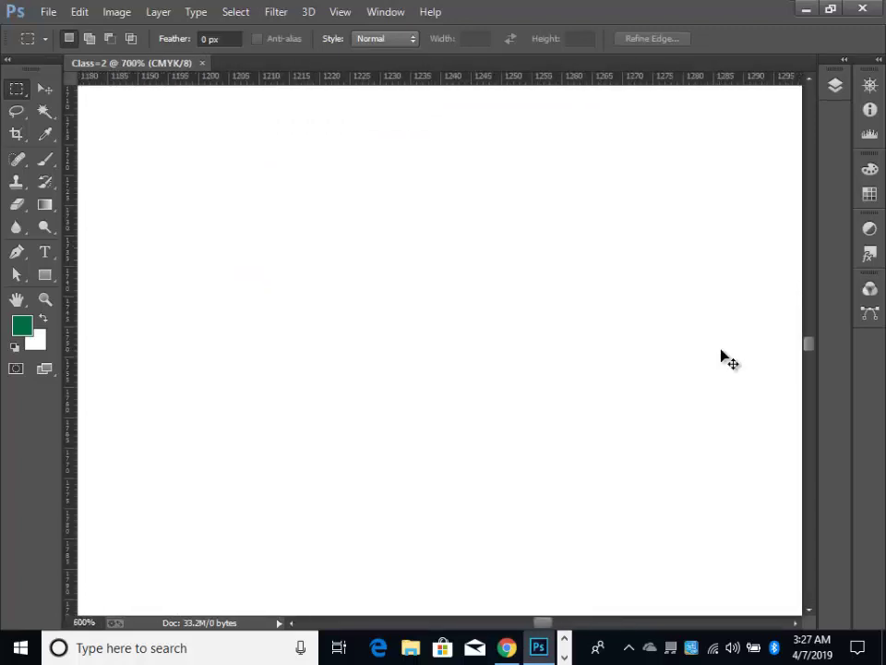
pyautogui.hotkey('ctrl', '-')
pyautogui.hotkey('ctrl', '-')
pyautogui.hotkey('ctrl', '-')
pyautogui.hotkey('ctrl', '0')
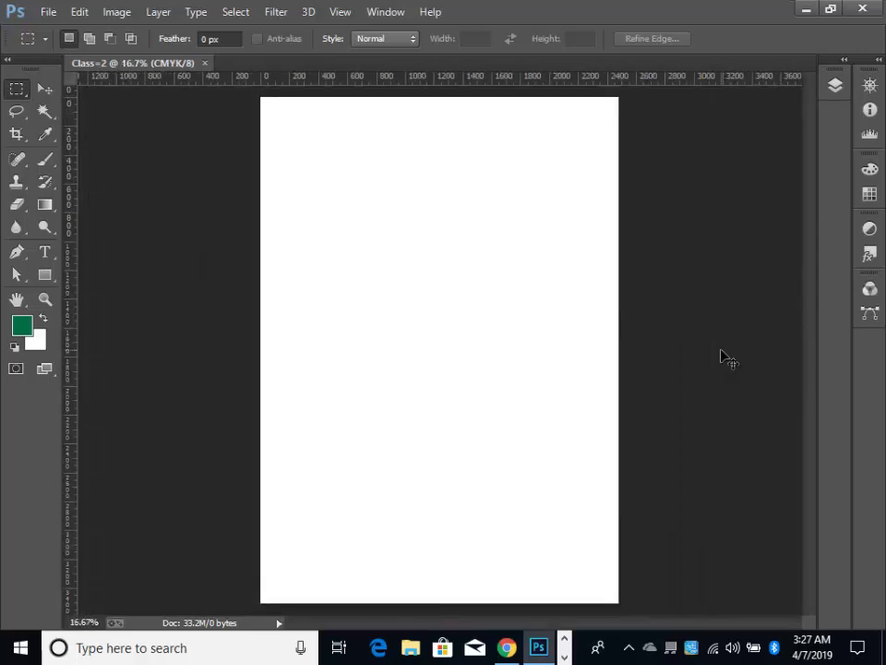
pyautogui.hotkey('ctrl', '-')
pyautogui.hotkey('ctrl', '-')
pyautogui.hotkey('ctrl', '-')
pyautogui.hotkey('ctrl', '-')
pyautogui.hotkey('ctrl', '-')
pyautogui.hotkey('ctrl', '-')
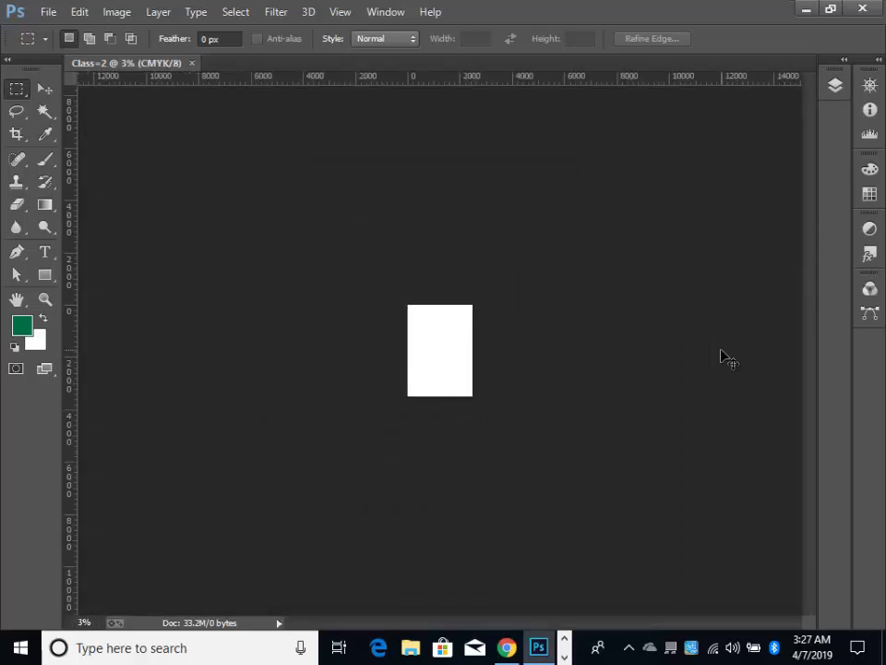
pyautogui.hotkey('ctrl', '-')
pyautogui.hotkey('ctrl', '-')
pyautogui.hotkey('ctrl', '+')
pyautogui.hotkey('ctrl', '+')
pyautogui.hotkey('ctrl', '+')
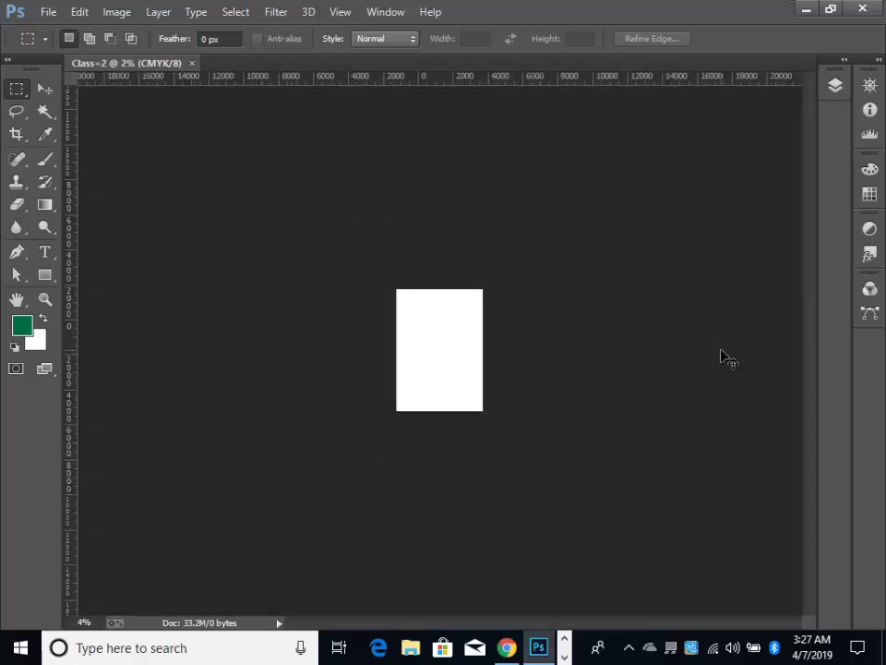
pyautogui.hotkey('ctrl', '+')
pyautogui.hotkey('ctrl', '+')
pyautogui.hotkey('ctrl', '+')
pyautogui.hotkey('ctrl', '+')
pyautogui.hotkey('ctrl', '+')
pyautogui.hotkey('ctrl', '+')
pyautogui.hotkey('ctrl', '-')
pyautogui.hotkey('ctrl', '-')
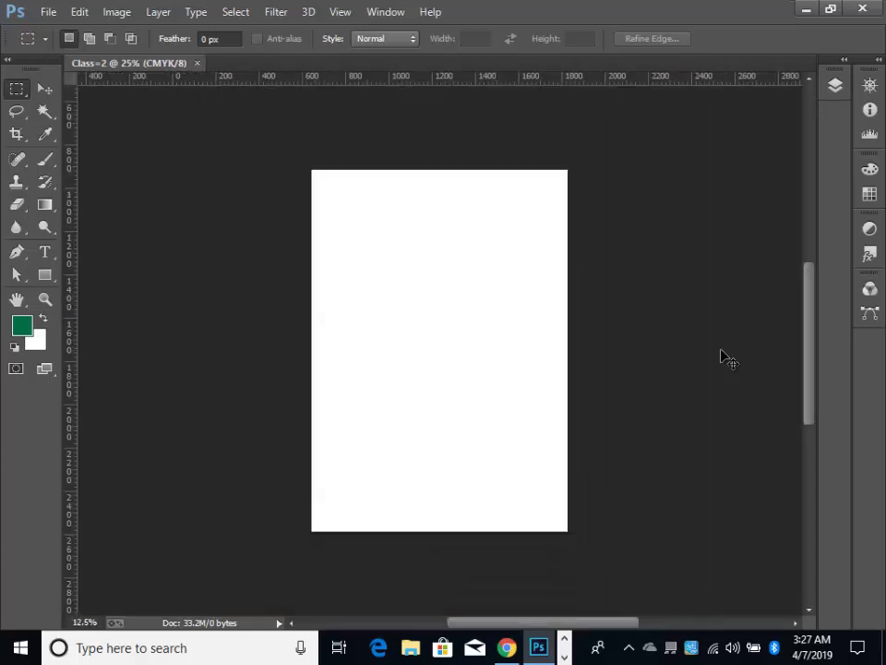
pyautogui.hotkey('ctrl', '-')
pyautogui.hotkey('ctrl', '+')
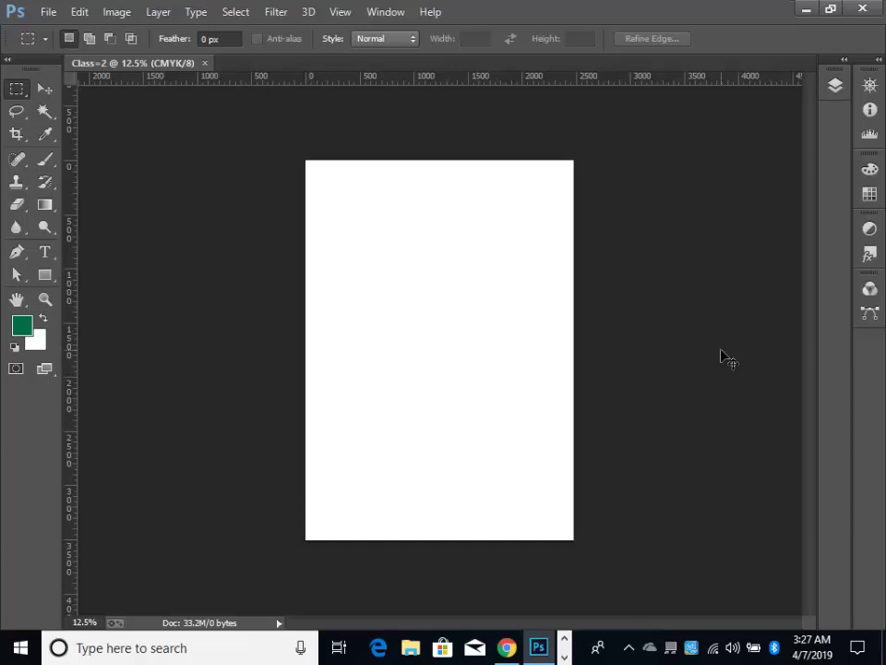
pyautogui.hotkey('ctrl', '+')
pyautogui.hotkey('ctrl', '+')
pyautogui.hotkey('ctrl', '-')
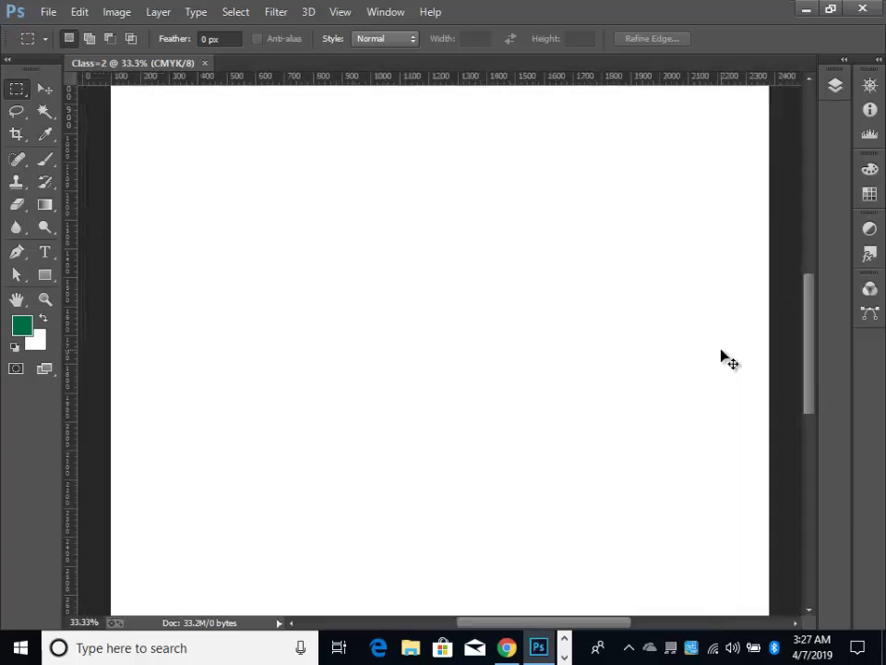
pyautogui.hotkey('ctrl', '-')
pyautogui.hotkey('ctrl', '-')
pyautogui.hotkey('ctrl', '-')
pyautogui.hotkey('ctrl', '+')
pyautogui.hotkey('ctrl', '-')
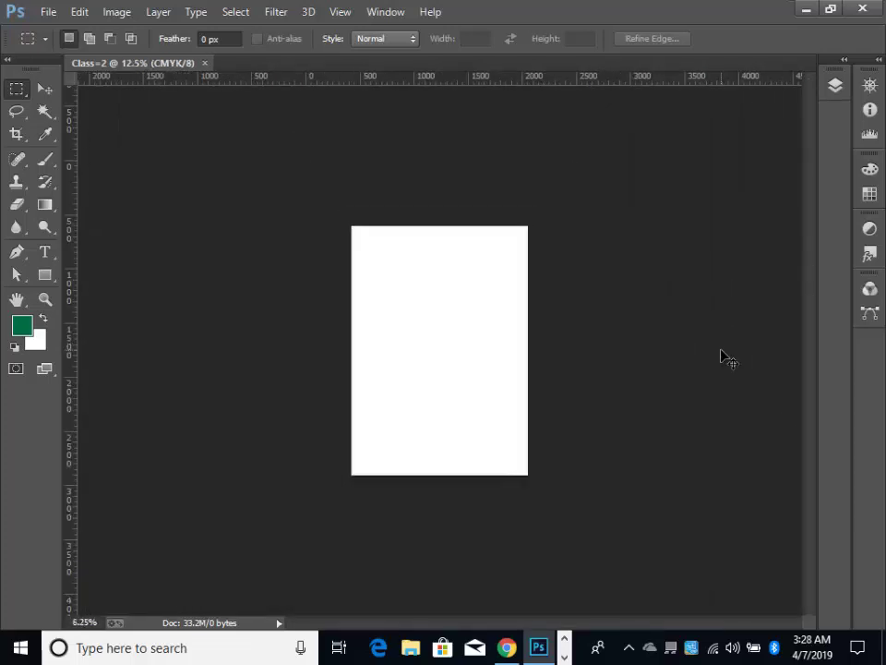
pyautogui.hotkey('ctrl', '+')
pyautogui.hotkey('ctrl', '+')
pyautogui.hotkey('ctrl', '+')
pyautogui.hotkey('ctrl', '+')
pyautogui.hotkey('ctrl', '-')
pyautogui.hotkey('ctrl', '+')
pyautogui.hotkey('ctrl', '+')
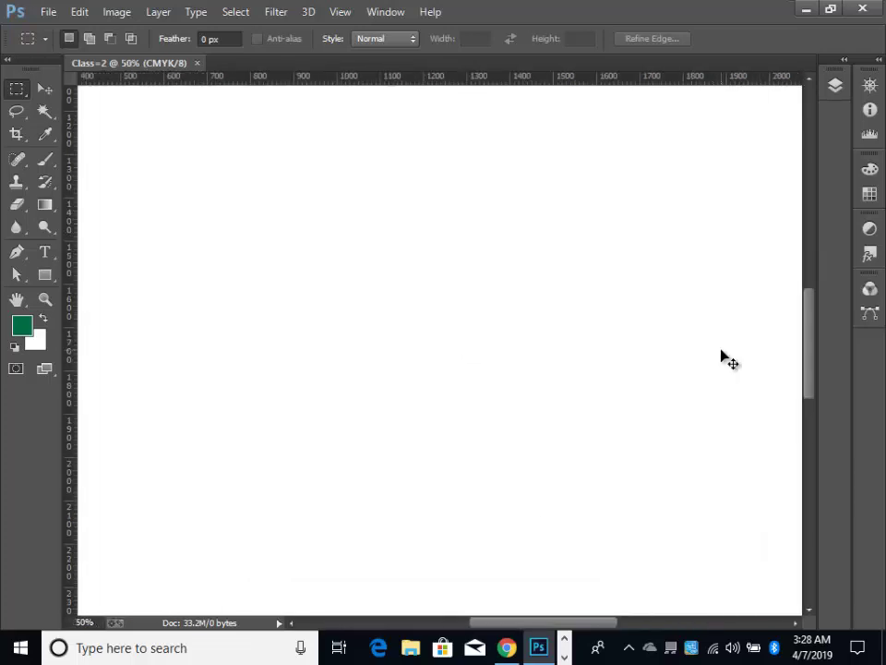
pyautogui.hotkey('ctrl', '-')
pyautogui.hotkey('ctrl', '+')
pyautogui.hotkey('ctrl', '-')
pyautogui.hotkey('ctrl', '-')
pyautogui.hotkey('ctrl', '-')
pyautogui.hotkey('ctrl', '-')
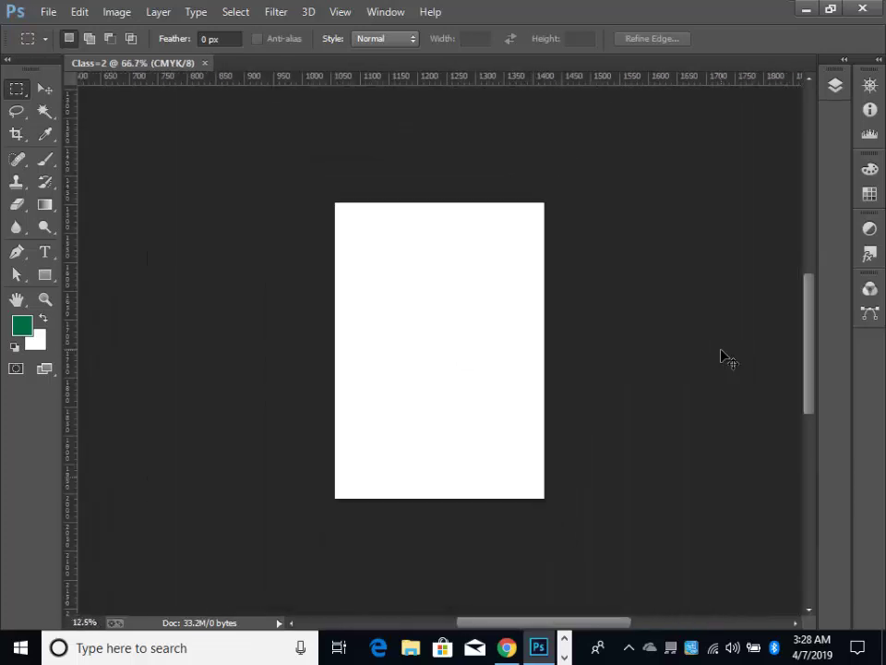
pyautogui.hotkey('ctrl', '-')
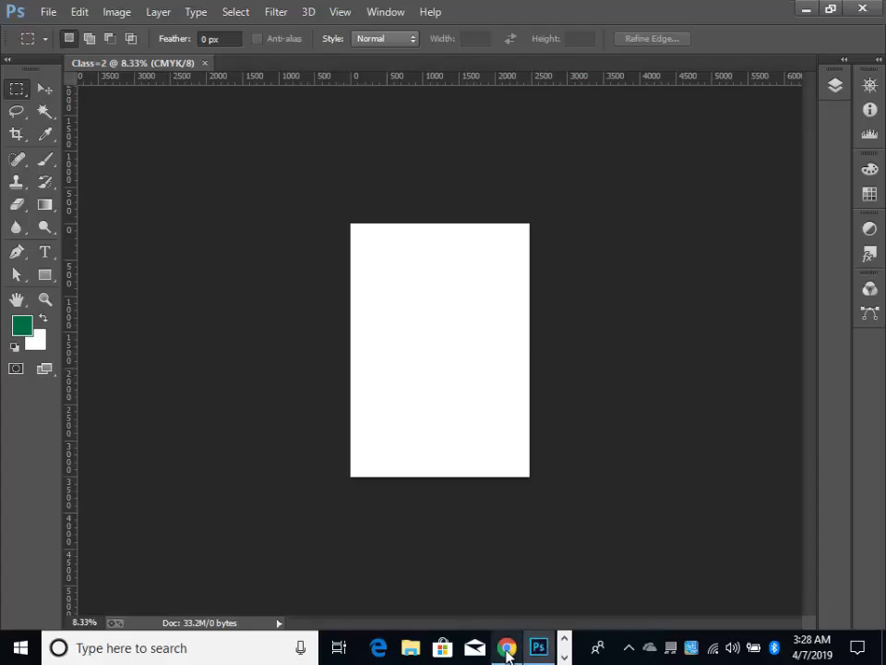
pyautogui.click(507, 649)
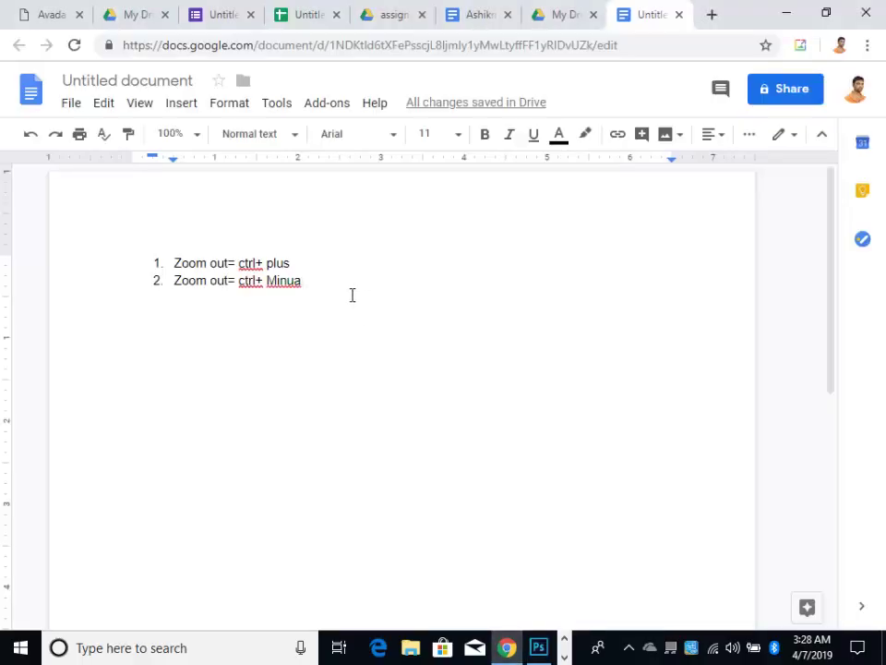
# Step: Correct 'Minua' to 'Minus' in the second note
pyautogui.click(184, 207)
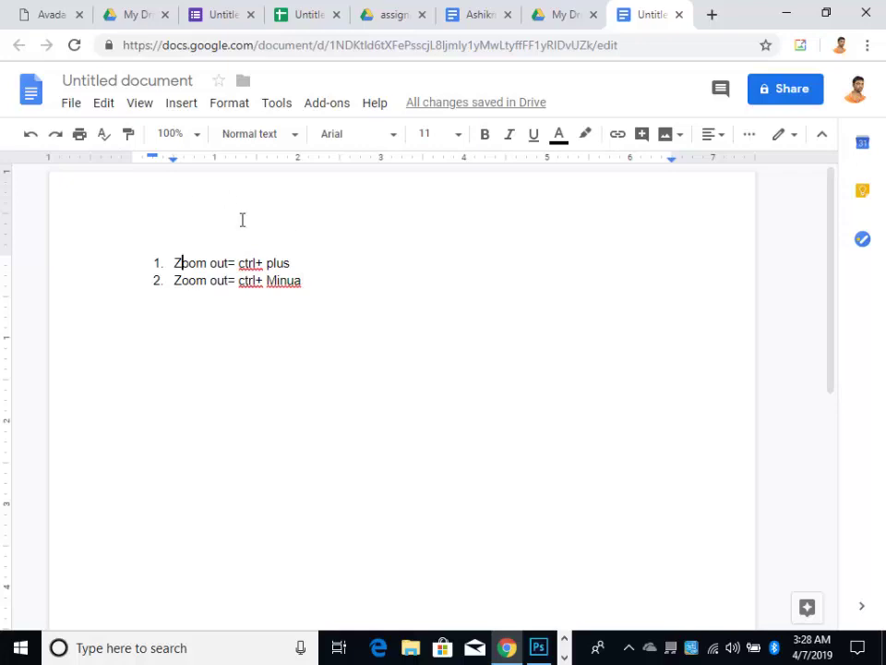
pyautogui.click(350, 280)
pyautogui.press('BackSpace')
pyautogui.write('s')
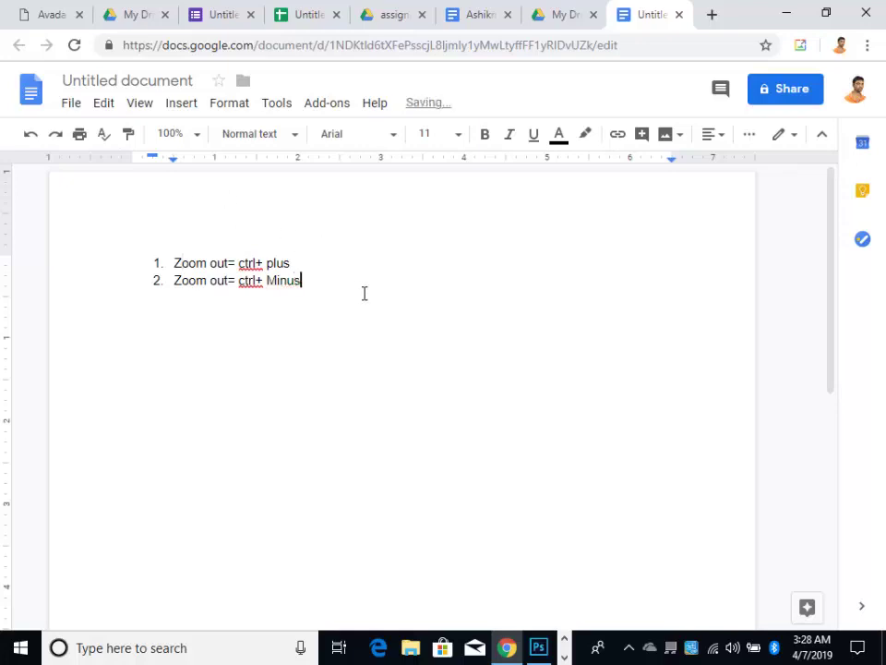
pyautogui.click(144, 218)
pyautogui.click(288, 281)
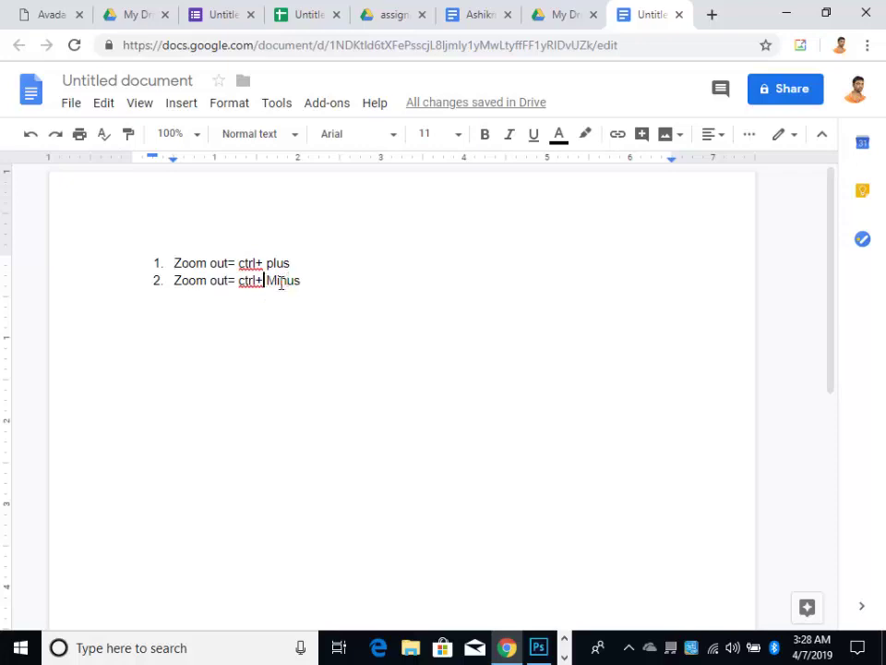
pyautogui.click(311, 284)
# Step: Add '(+)' before plus and '(-)' before Minus in the two notes
pyautogui.click(267, 264)
pyautogui.write('(')
pyautogui.write('+')
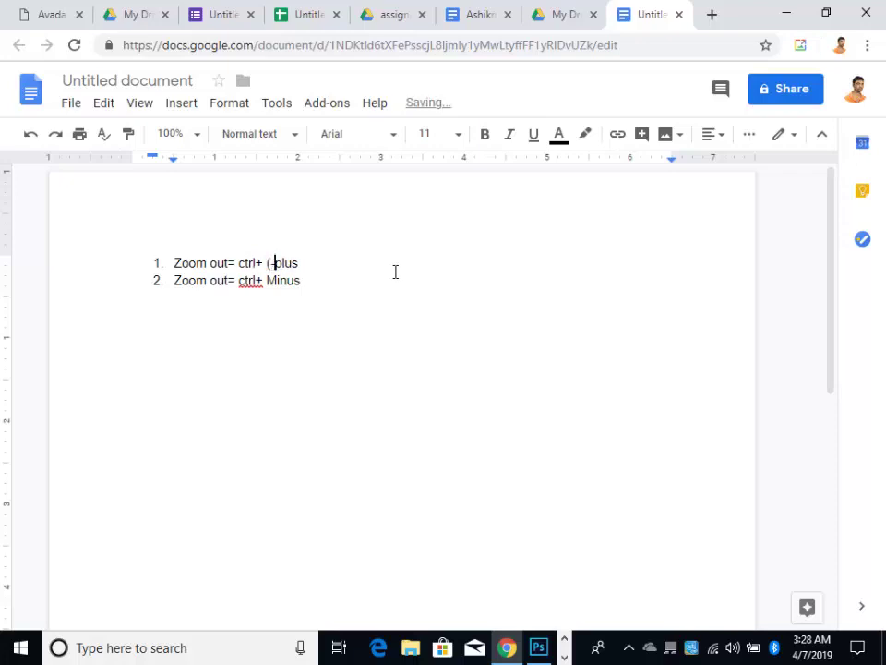
pyautogui.write(')')
pyautogui.press('BackSpace')
pyautogui.press('BackSpace')
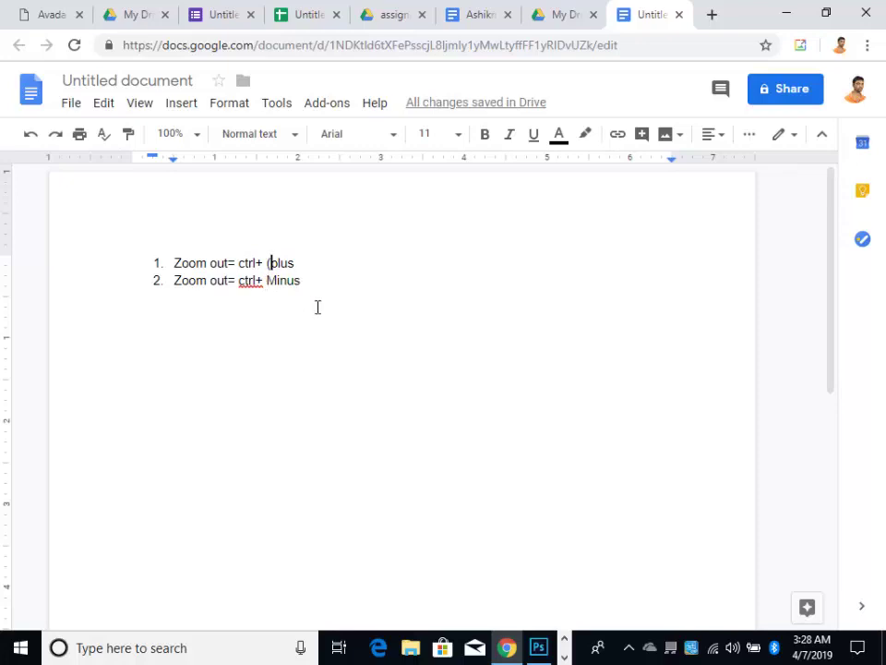
pyautogui.write('+)')
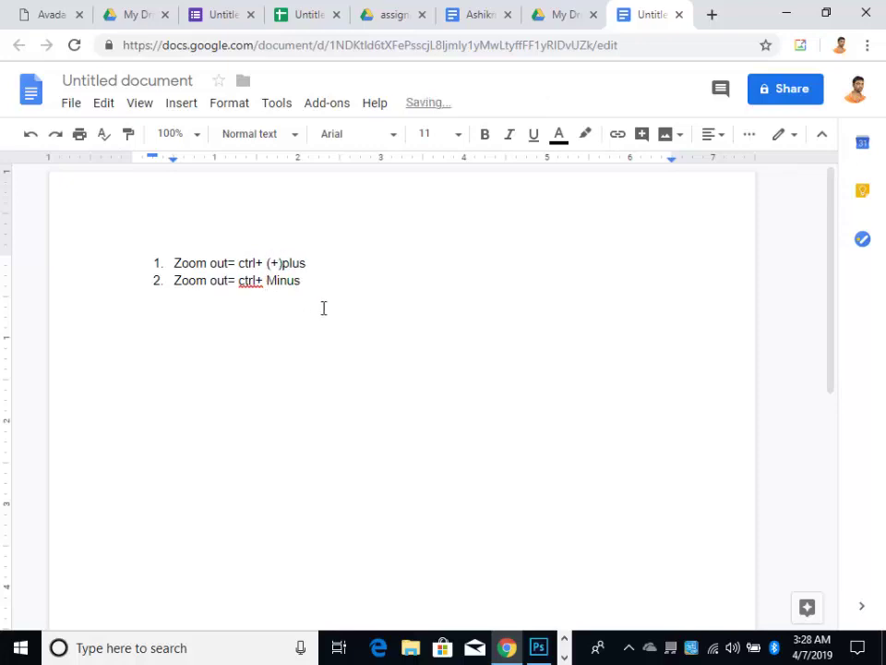
pyautogui.click(265, 281)
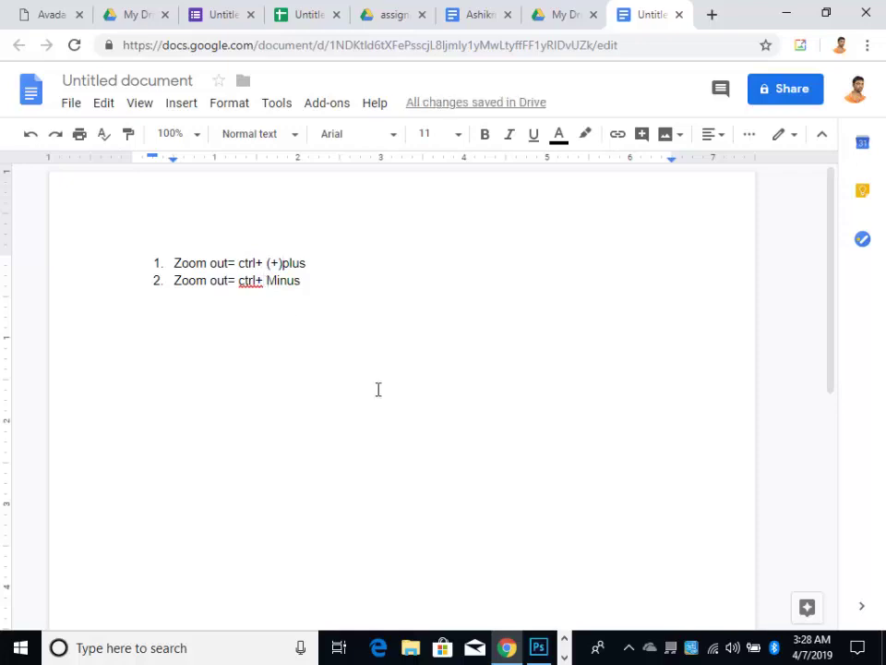
pyautogui.write('(')
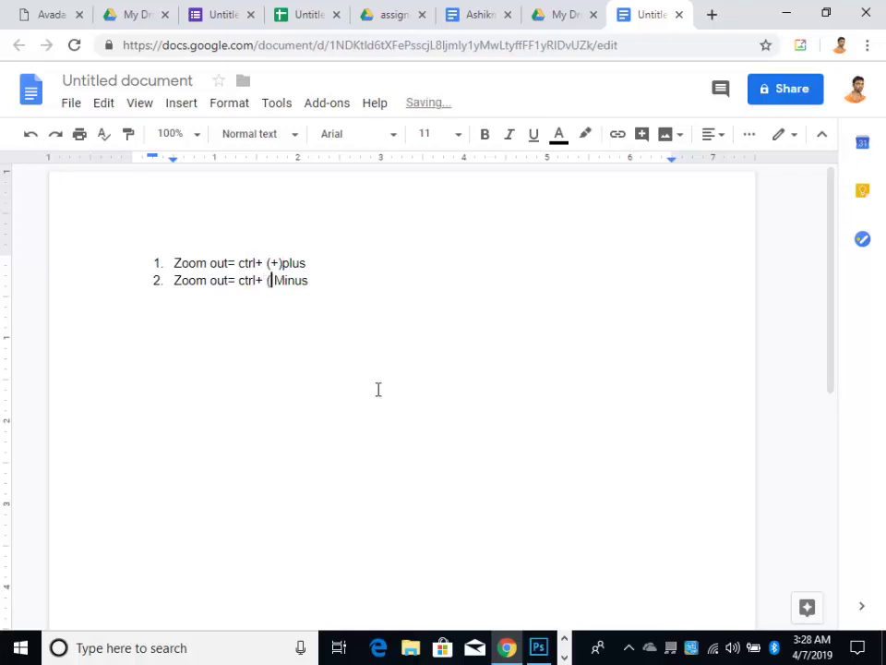
pyautogui.write('-)')
# Step: Change 'out' to 'in' in the second note
pyautogui.click(228, 280)
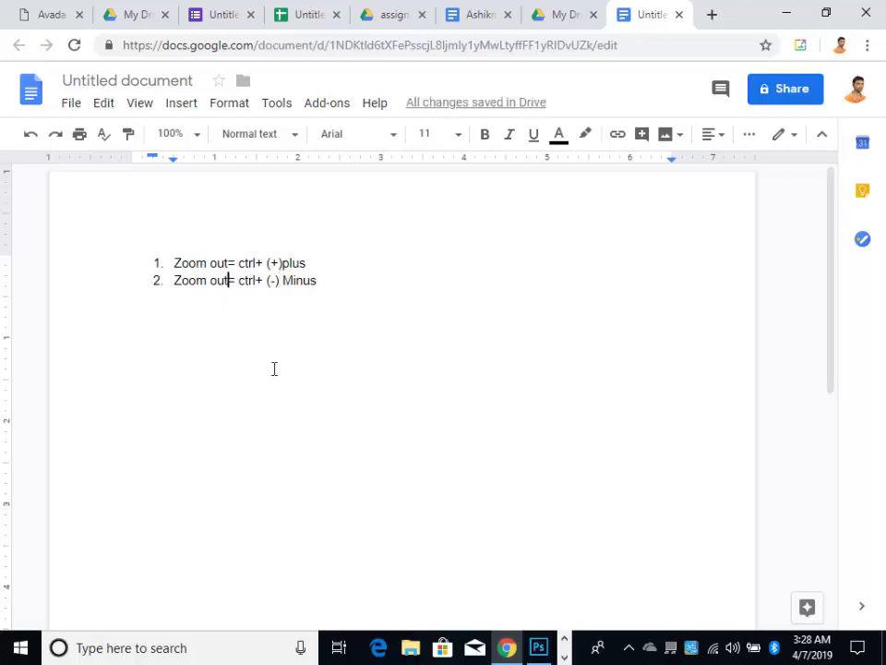
pyautogui.press('BackSpace')
pyautogui.press('BackSpace')
pyautogui.press('BackSpace')
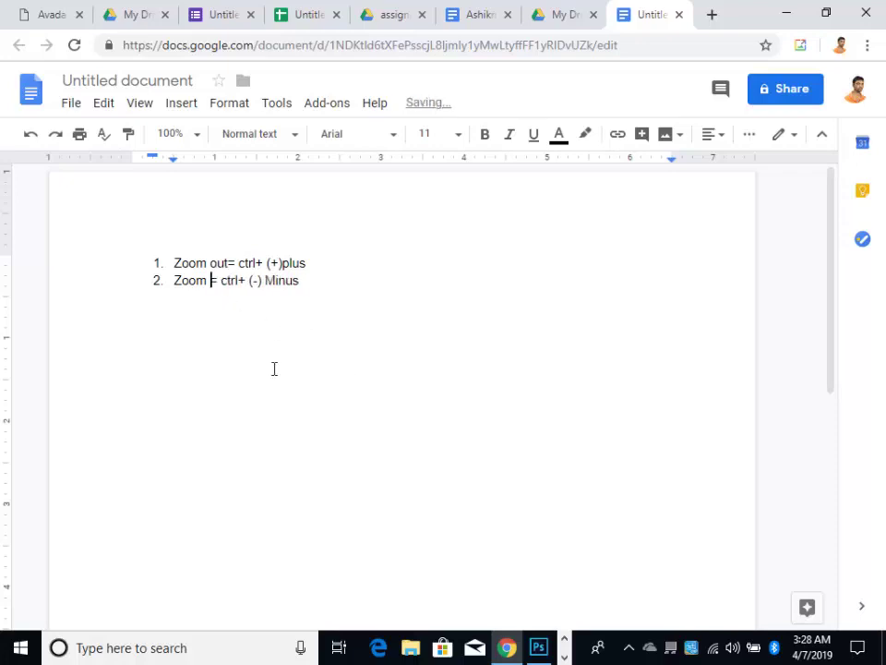
pyautogui.write('in')
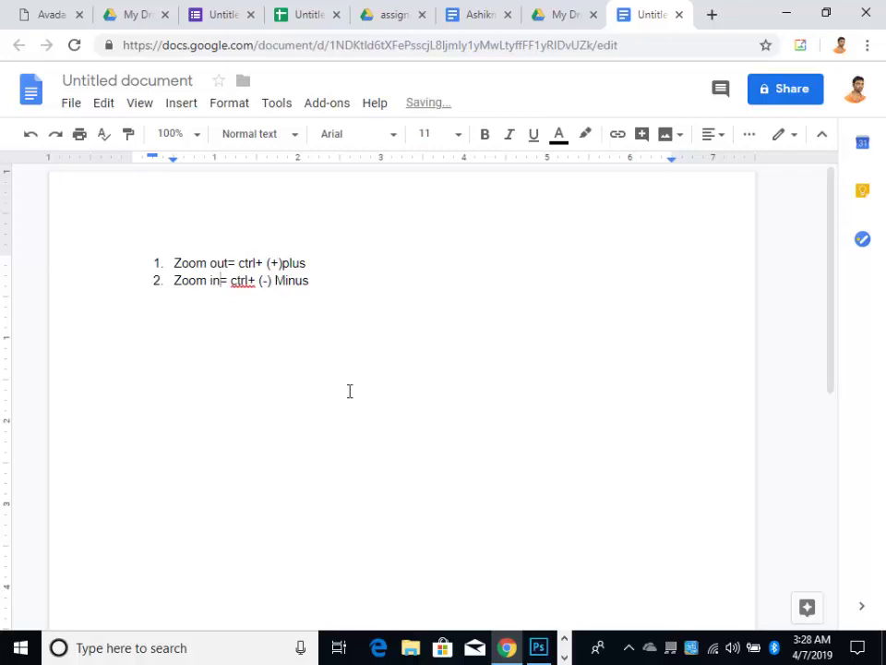
pyautogui.click(350, 388)
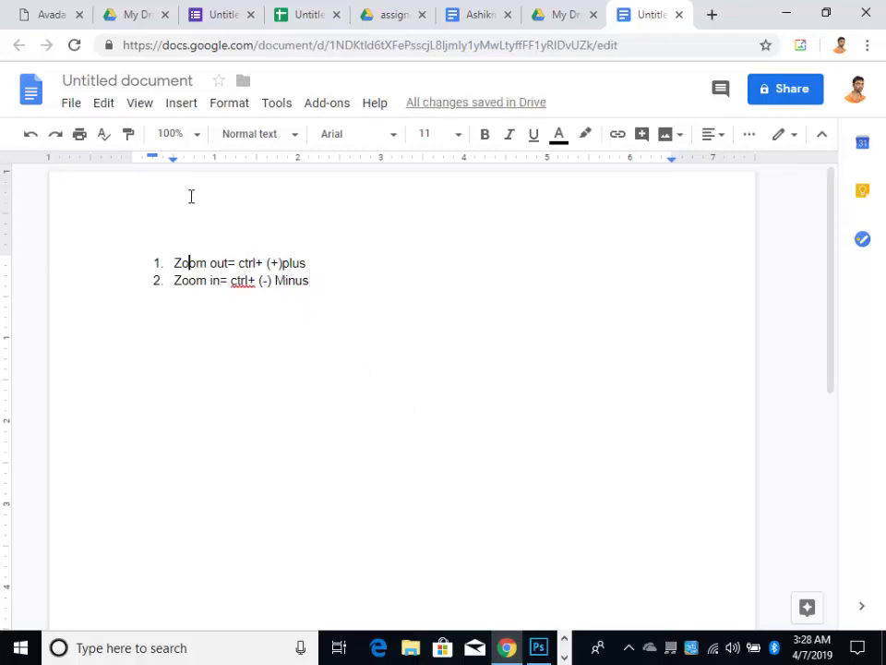
pyautogui.click(169, 261)
pyautogui.press('Return')
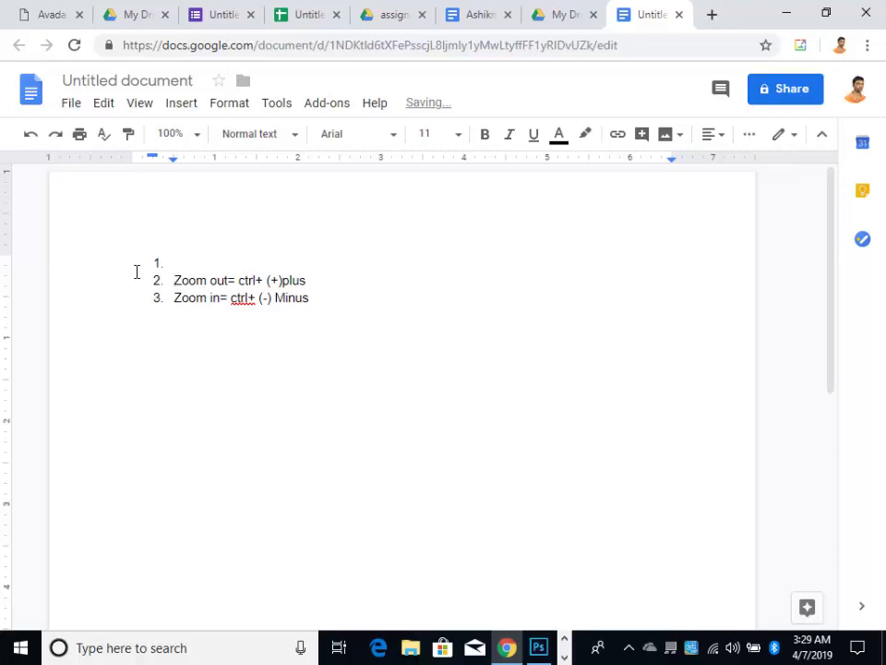
pyautogui.hotkey('ctrl', 'z')
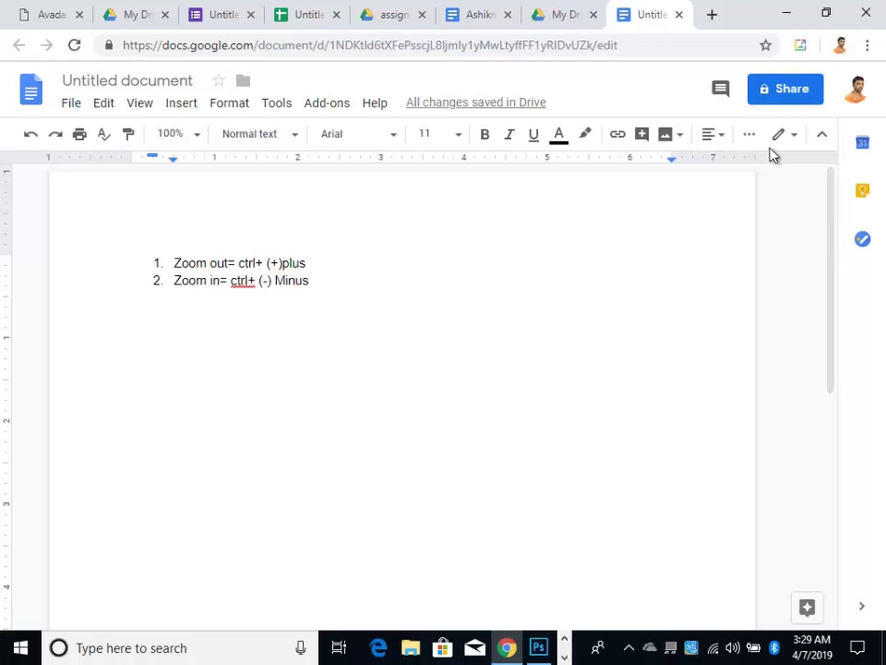
# Step: Colour both zoom list items orange
pyautogui.moveTo(368, 296); pyautogui.dragTo(132, 259)
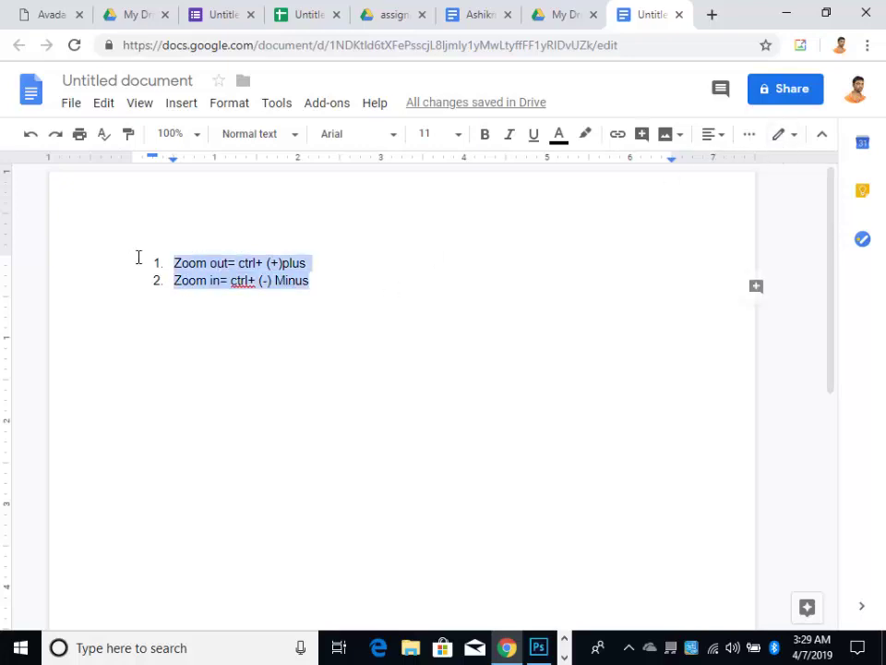
pyautogui.click(559, 137)
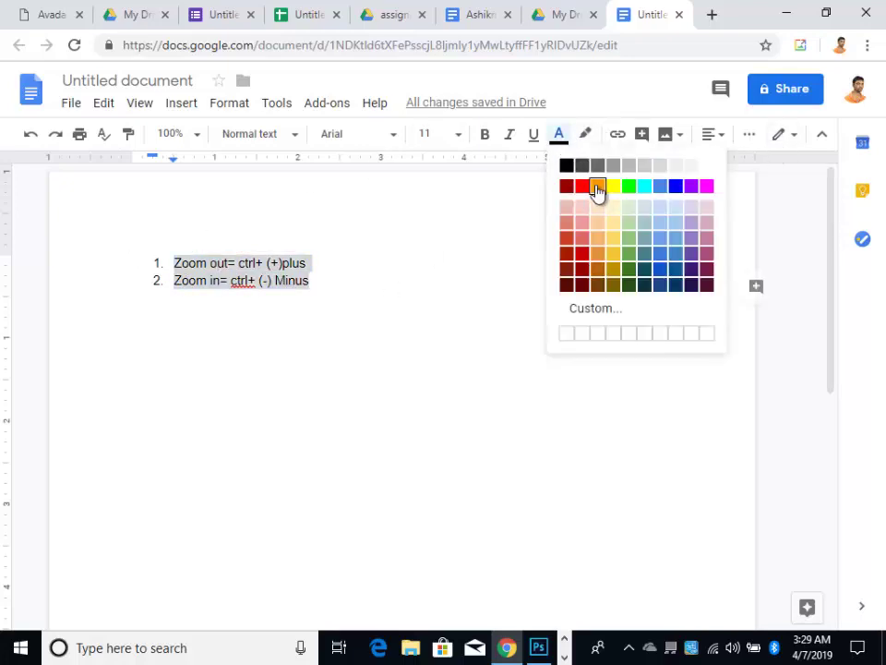
pyautogui.click(597, 185)
pyautogui.click(433, 328)
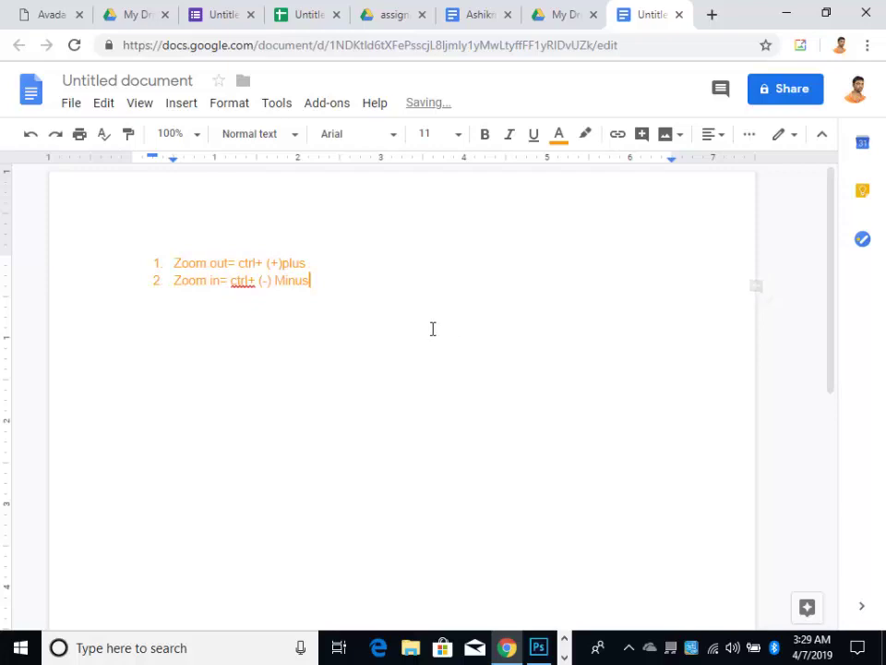
pyautogui.click(468, 245)
pyautogui.press('Return')
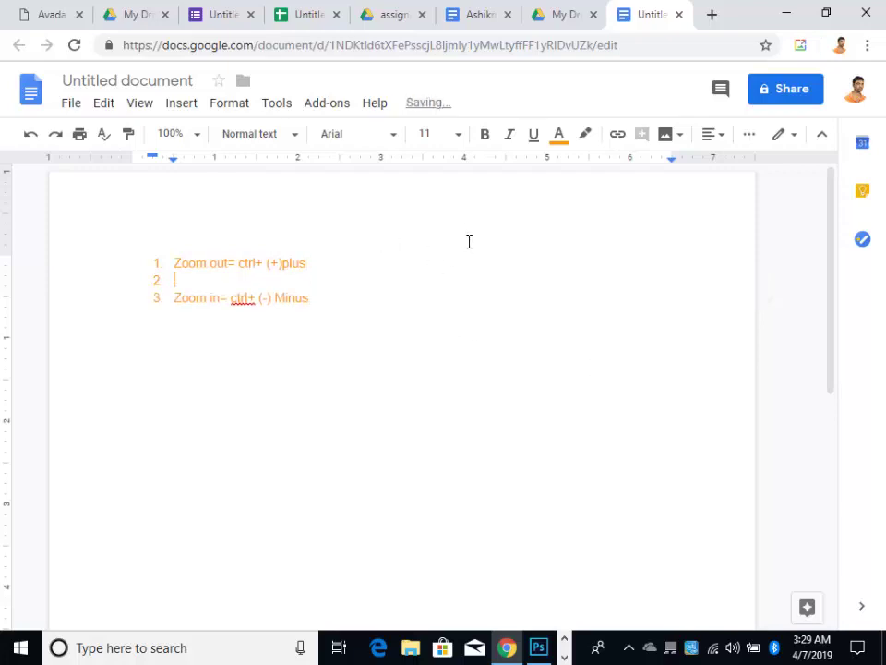
pyautogui.press('Delete')
pyautogui.click(209, 282)
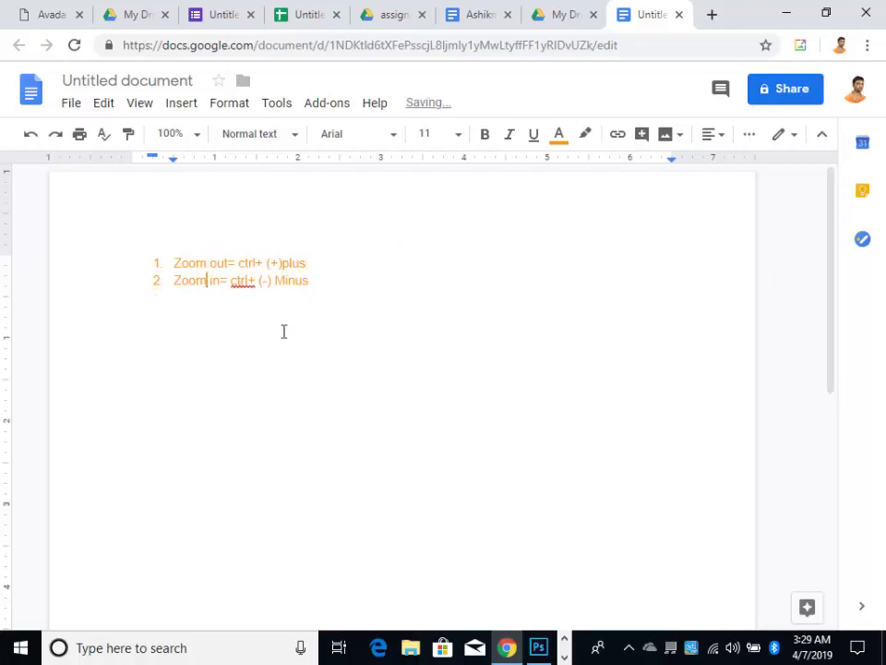
pyautogui.press('Left')
pyautogui.press('Left')
pyautogui.press('Left')
pyautogui.press('Left')
pyautogui.press('Left')
pyautogui.press('Left')
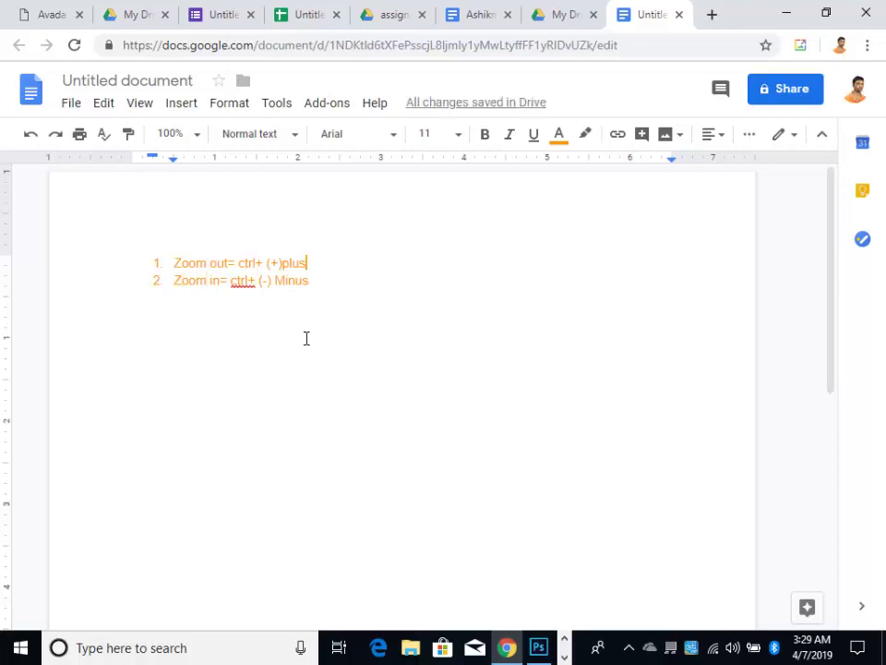
pyautogui.press('Home')
# Step: Bring Photoshop forward and settle the Class=2 page zoom at 12.5%
pyautogui.doubleClick(421, 273)
pyautogui.click(540, 647)
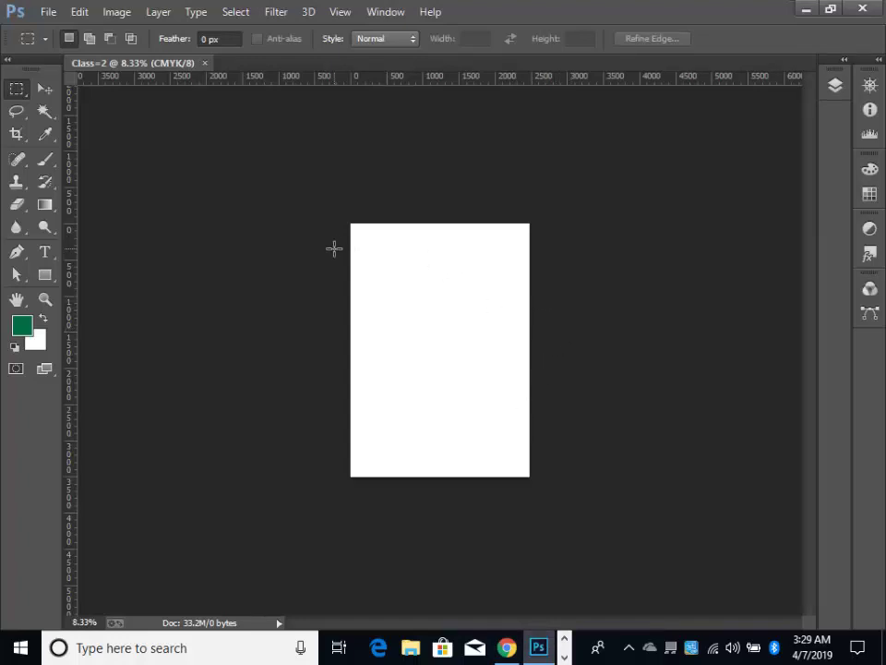
pyautogui.hotkey('ctrl', '+')
pyautogui.hotkey('ctrl', '+')
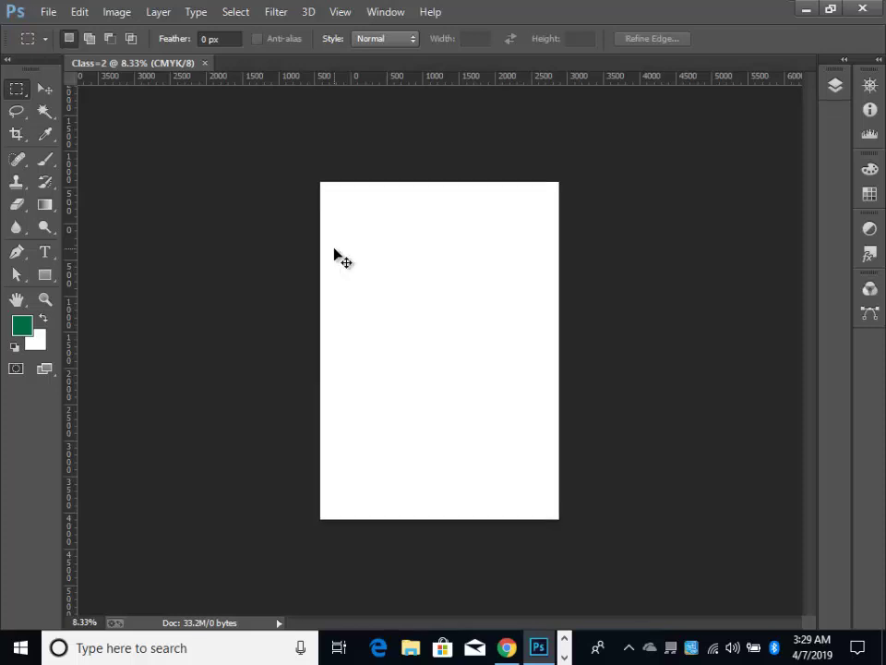
pyautogui.hotkey('ctrl', '-')
pyautogui.hotkey('ctrl', '-')
pyautogui.hotkey('ctrl', '+')
pyautogui.hotkey('ctrl', '+')
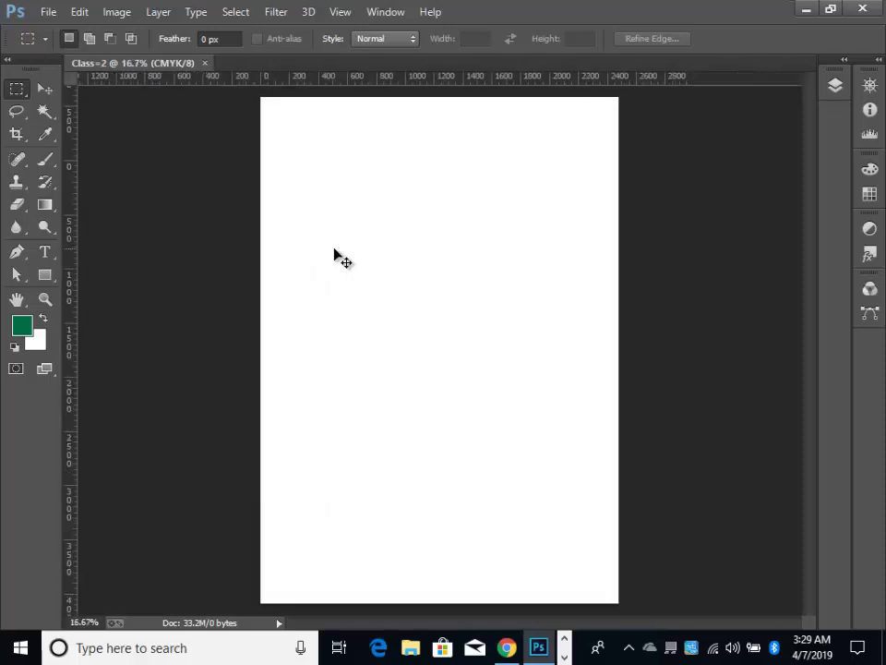
pyautogui.hotkey('ctrl', '-')
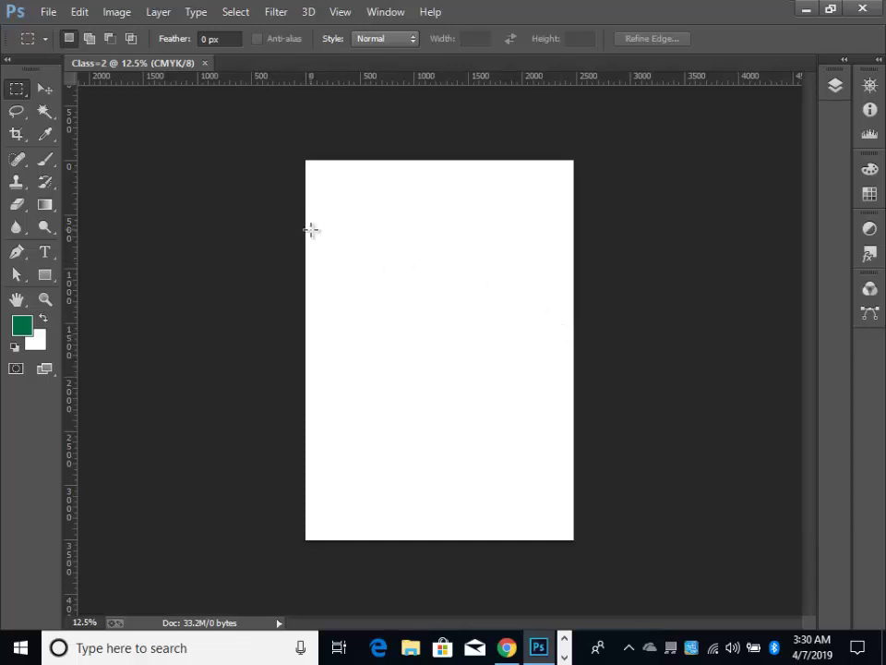
pyautogui.moveTo(311, 229); pyautogui.dragTo(561, 322)
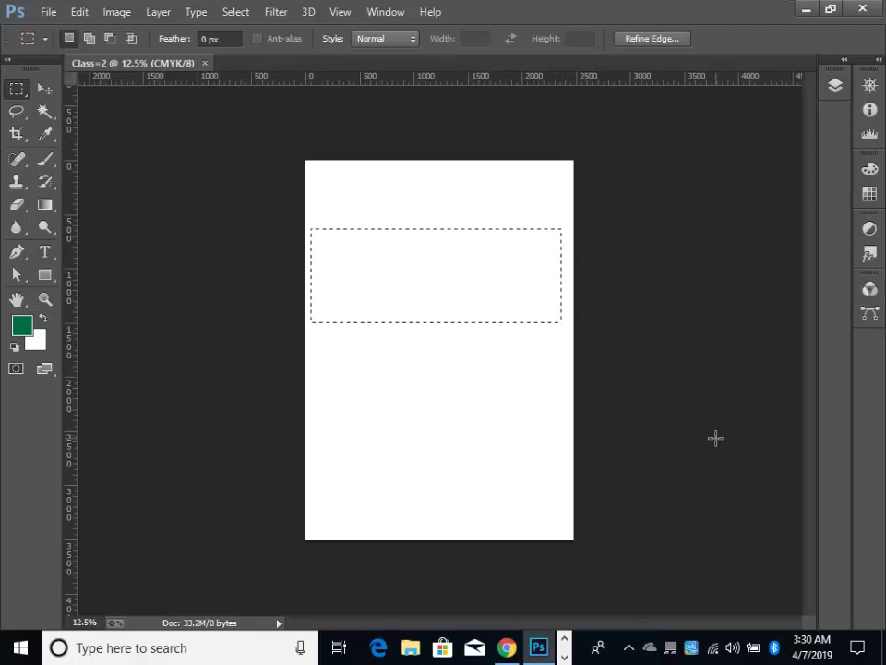
pyautogui.moveTo(332, 180); pyautogui.dragTo(540, 431)
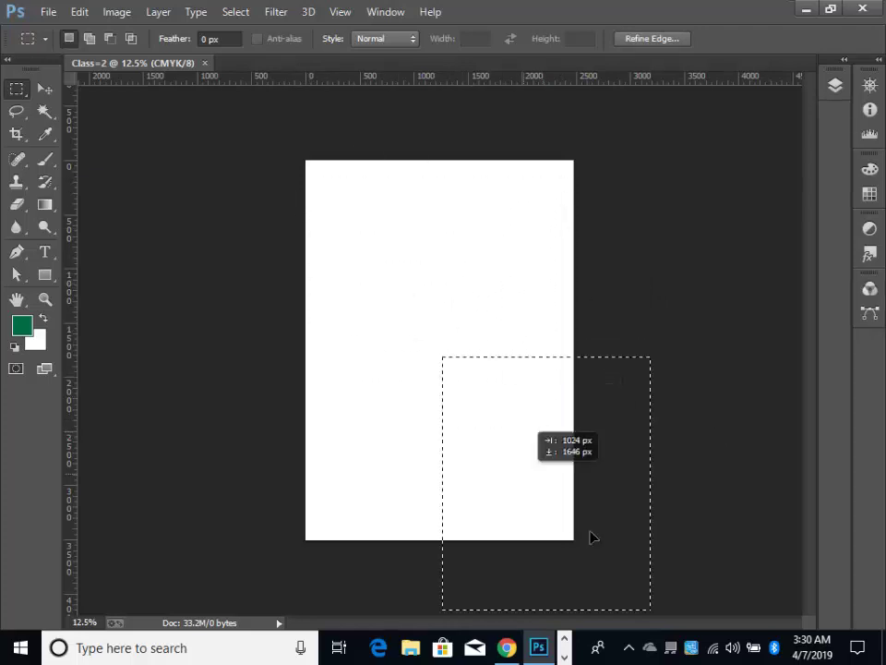
pyautogui.moveTo(458, 321); pyautogui.dragTo(434, 389)
pyautogui.moveTo(338, 161); pyautogui.dragTo(368, 194)
pyautogui.moveTo(491, 320); pyautogui.dragTo(580, 358)
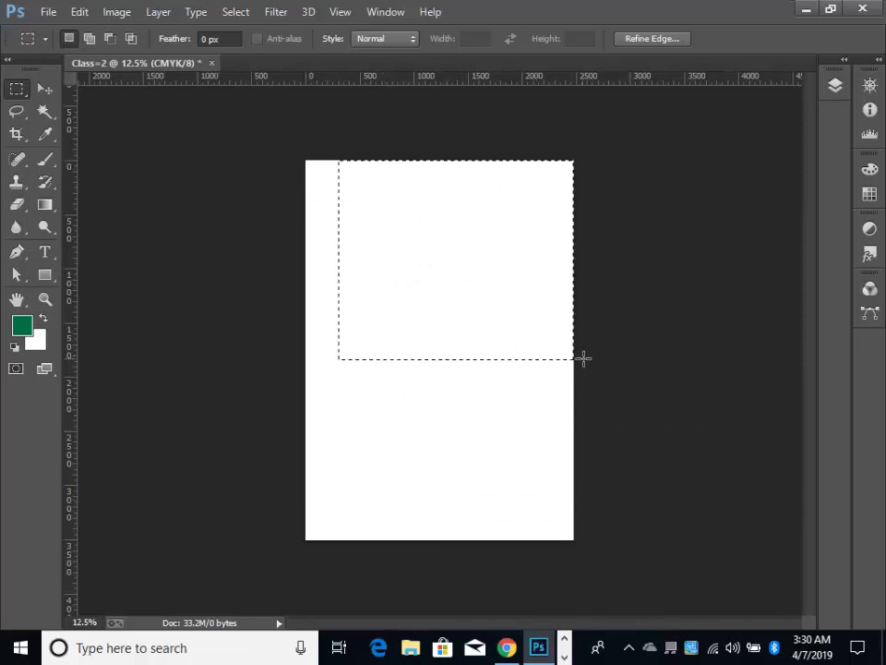
pyautogui.moveTo(492, 354)
pyautogui.mouseDown()
pyautogui.moveTo(340, 367)
pyautogui.moveTo(475, 378)
pyautogui.mouseUp()
pyautogui.click(490, 388)
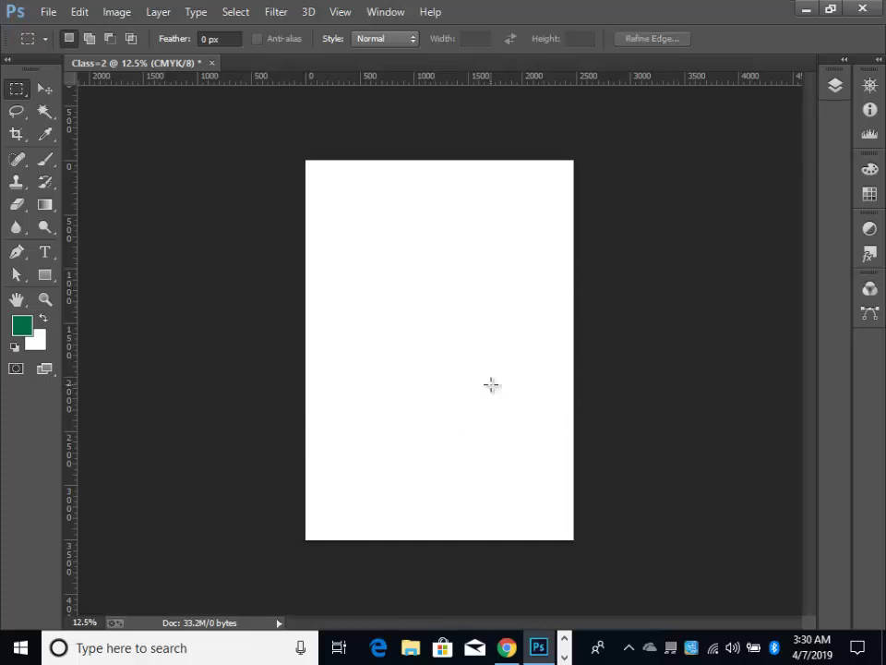
pyautogui.moveTo(349, 227)
pyautogui.mouseDown()
pyautogui.moveTo(426, 277)
pyautogui.moveTo(552, 415)
pyautogui.moveTo(545, 425)
pyautogui.mouseUp()
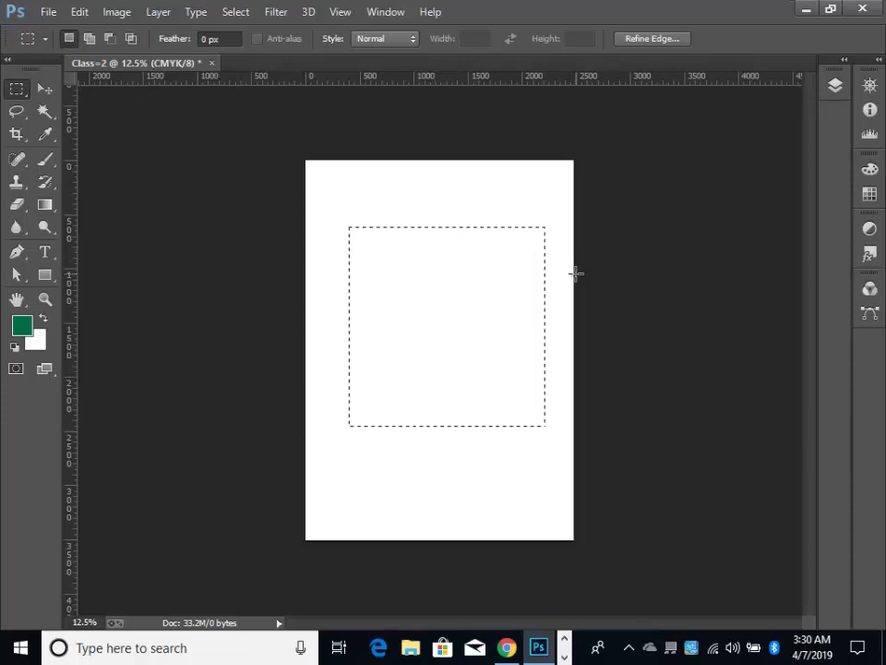
pyautogui.hotkey('ctrl', 'd')
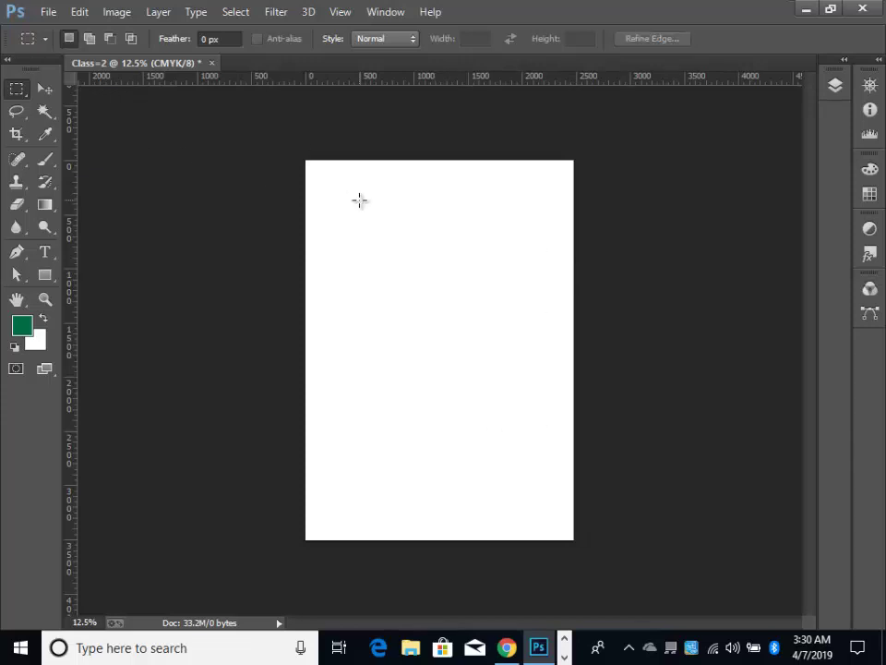
pyautogui.click(51, 93)
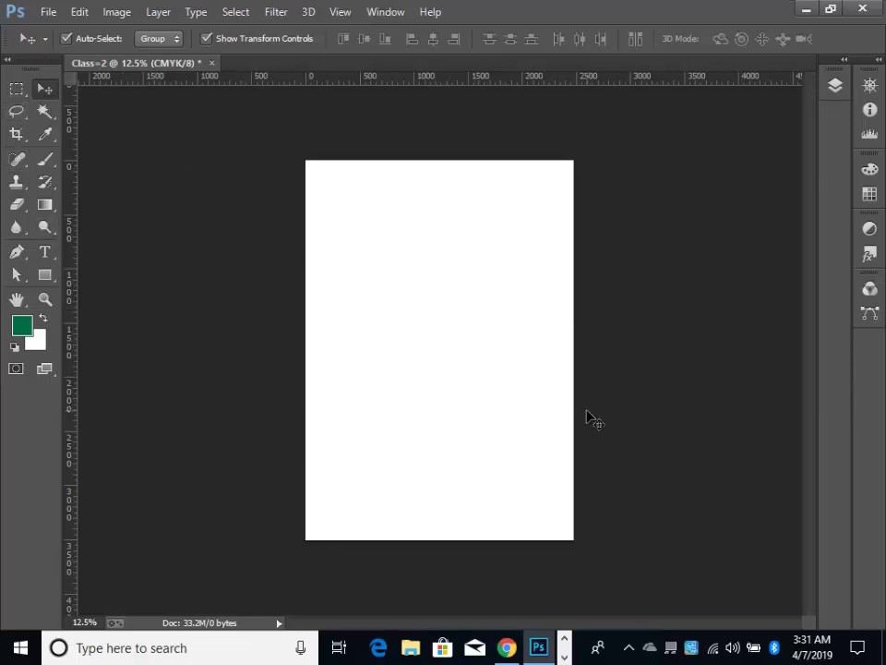
pyautogui.click(19, 89)
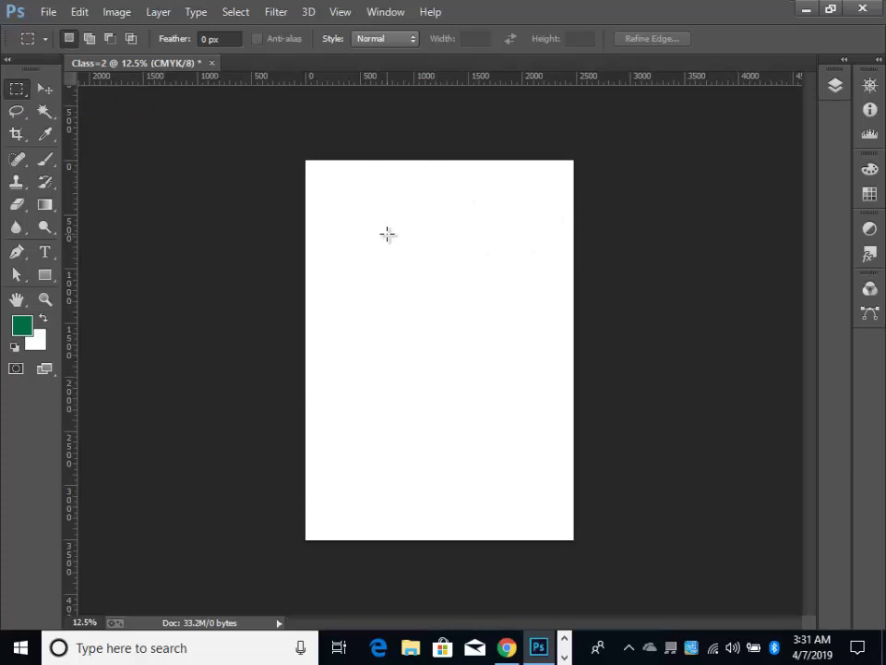
pyautogui.click(44, 89)
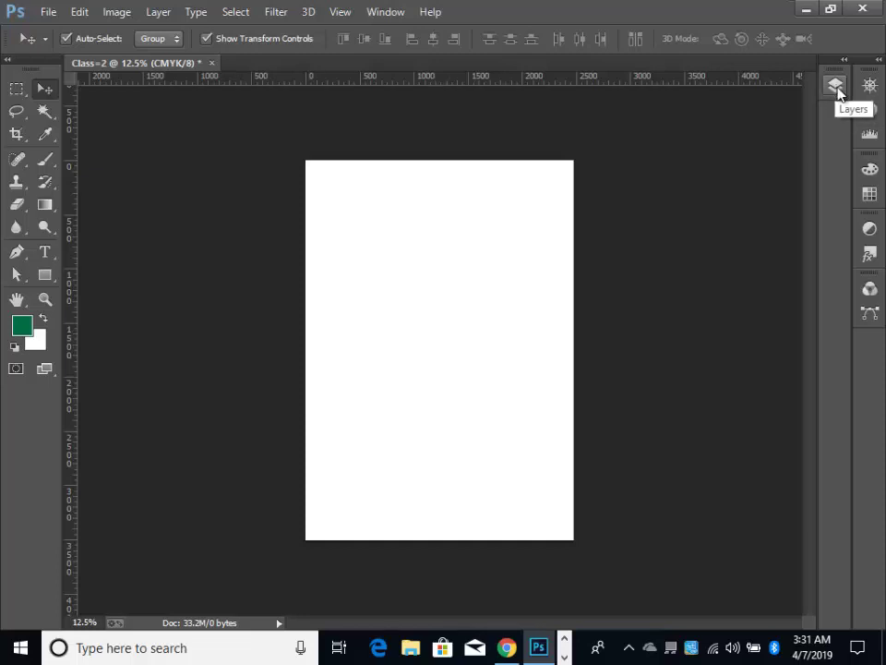
# Step: Expand the Layers panel in the right dock, then save with Ctrl+S
pyautogui.click(383, 15)
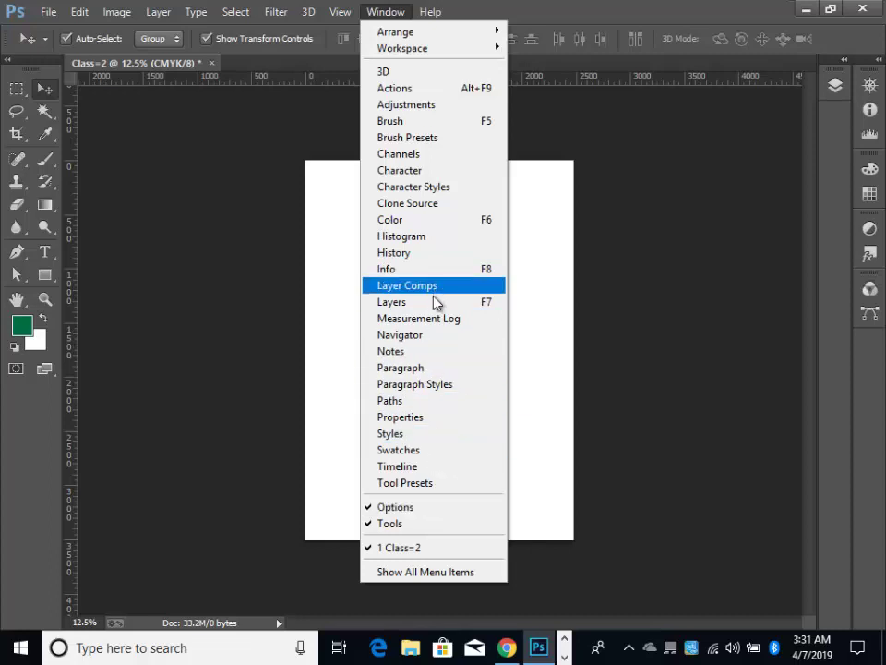
pyautogui.click(488, 303)
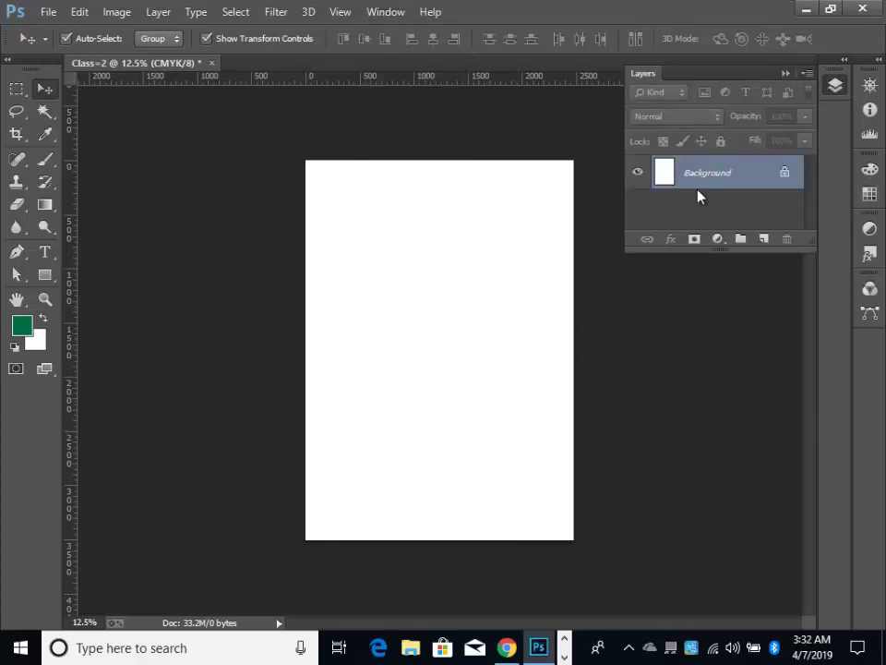
pyautogui.click(834, 91)
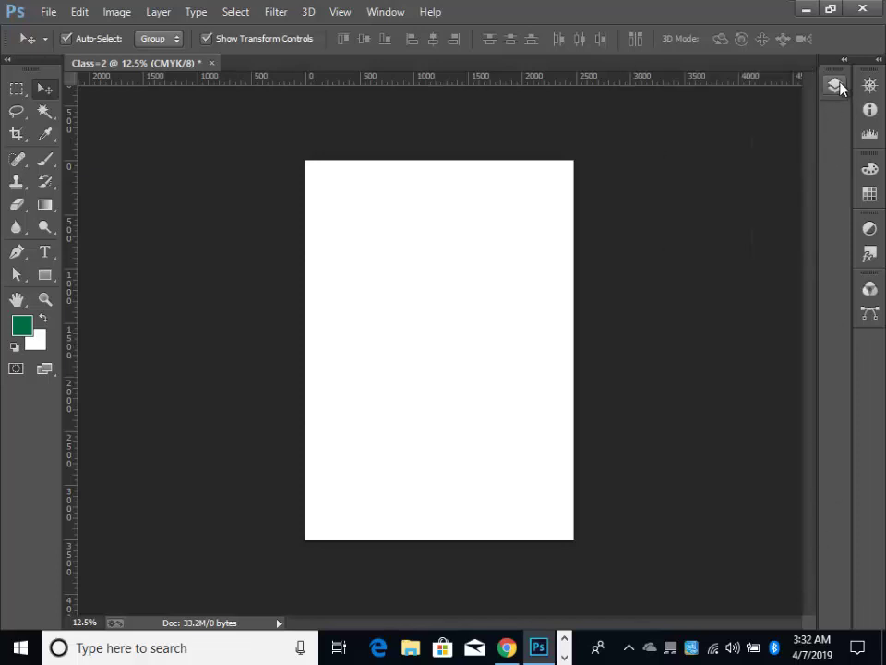
pyautogui.click(836, 87)
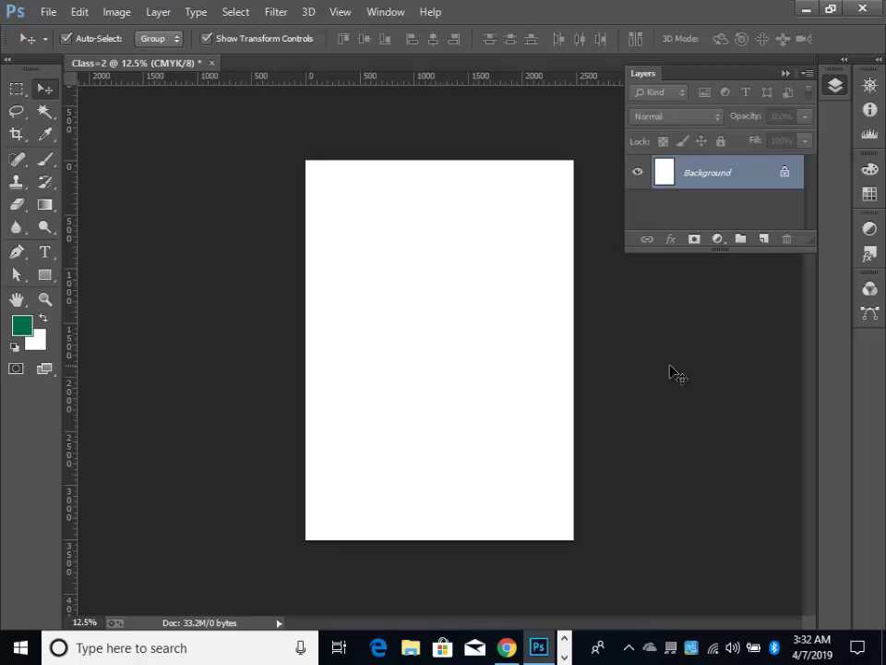
pyautogui.hotkey('ctrl', 's')
pyautogui.hotkey('ctrl', 's')
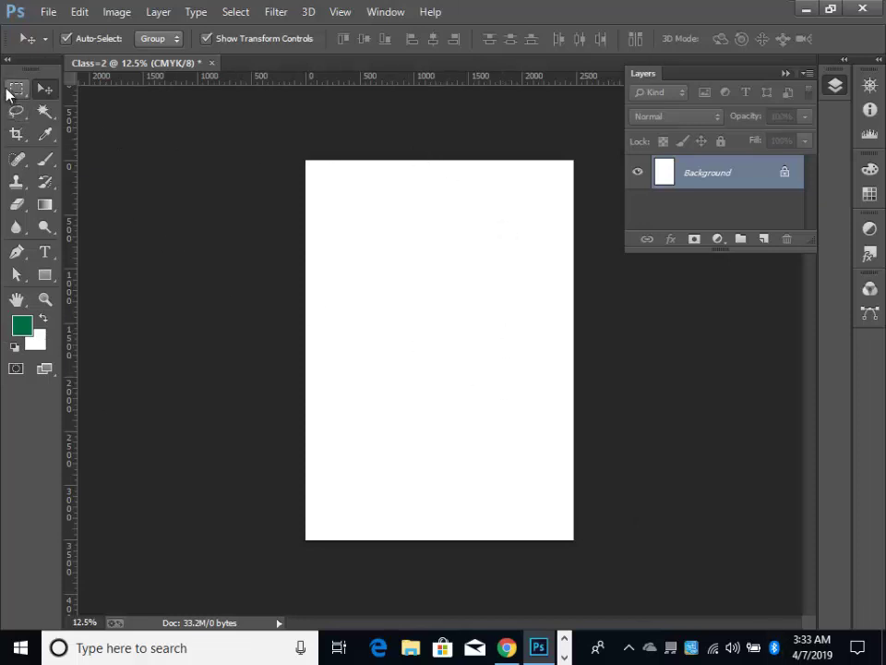
# Step: Marquee a rectangle near the top of the page, fill it with green, and deselect
pyautogui.click(16, 88)
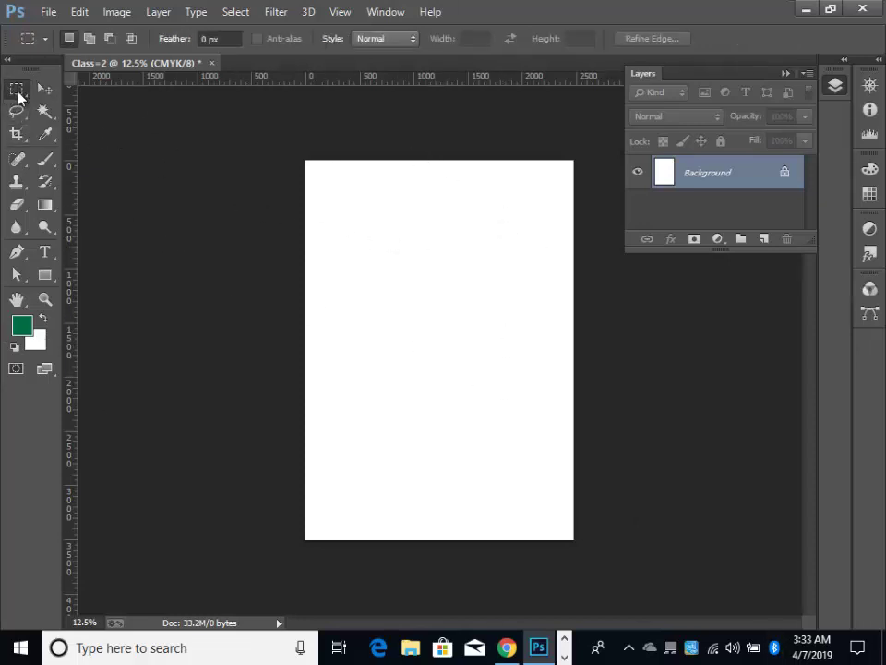
pyautogui.moveTo(365, 183); pyautogui.dragTo(524, 277)
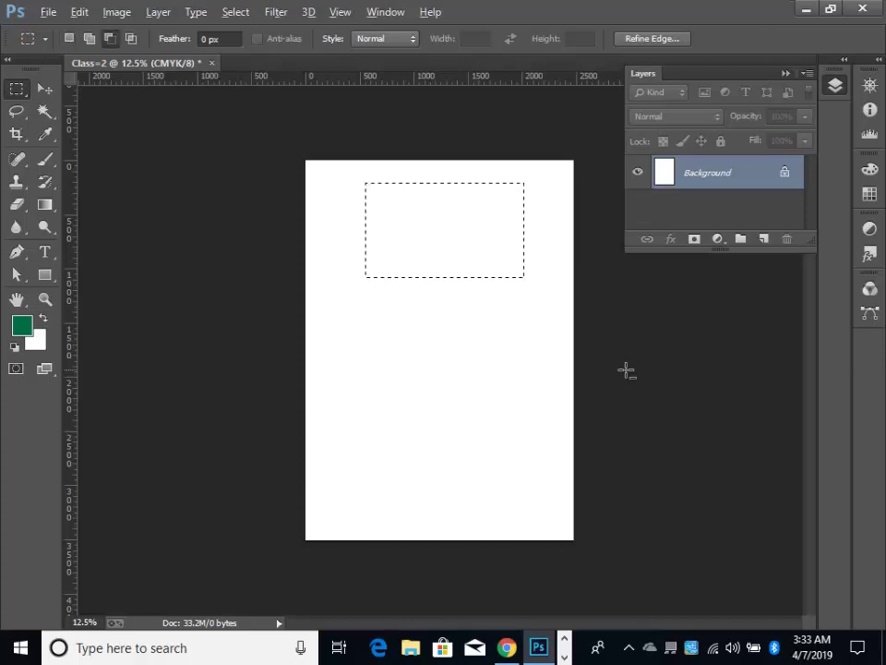
pyautogui.hotkey('alt', 'BackSpace')
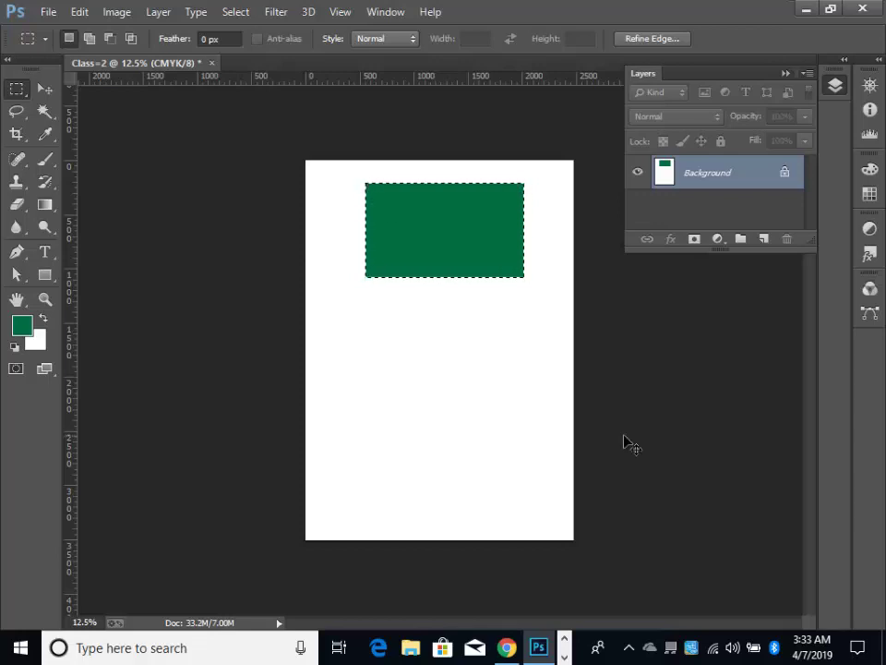
pyautogui.hotkey('ctrl', 'd')
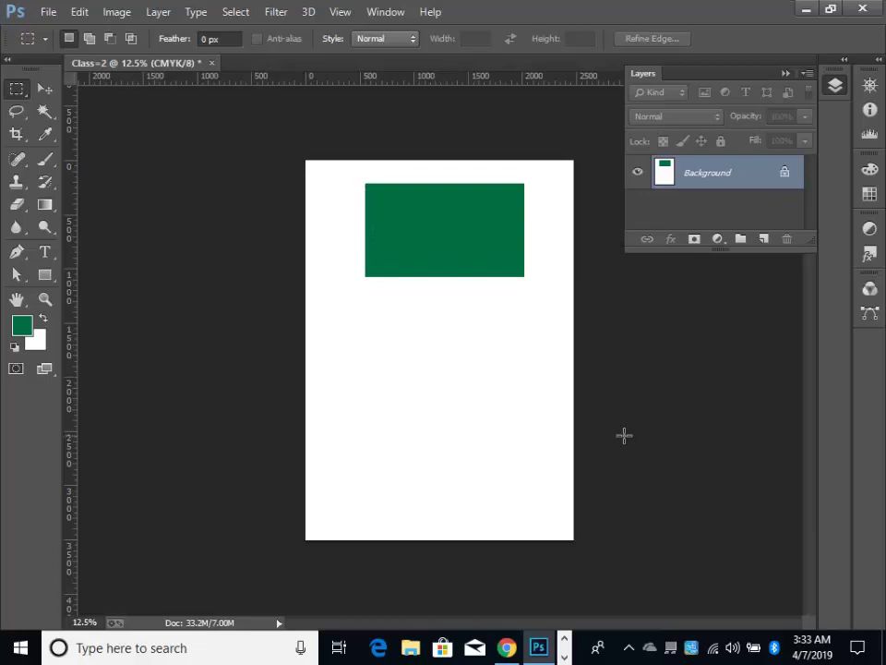
# Step: Add a third numbered note in Google Docs reading 'For Disselect= ctrl+D'
pyautogui.click(507, 647)
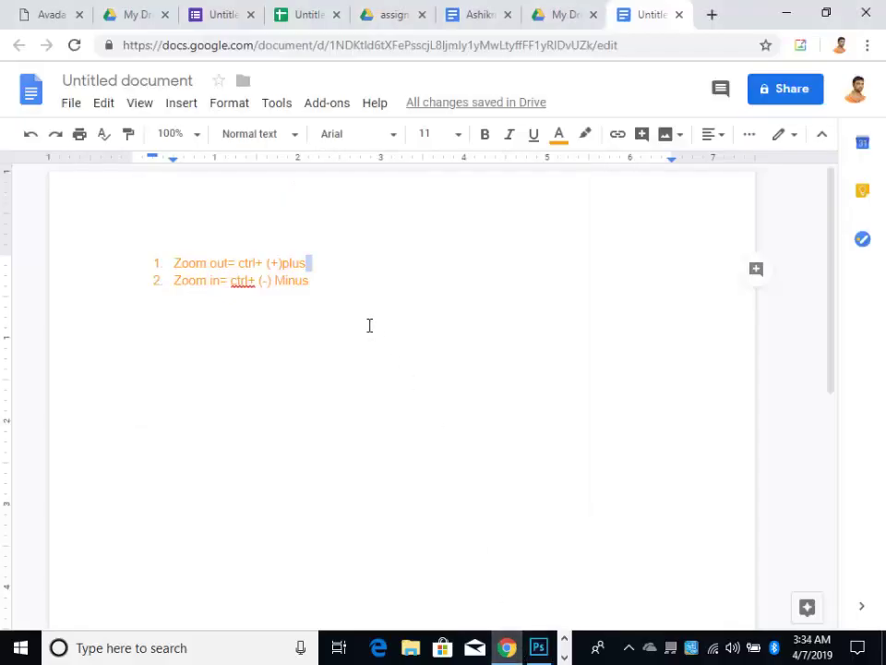
pyautogui.click(407, 305)
pyautogui.press('Return')
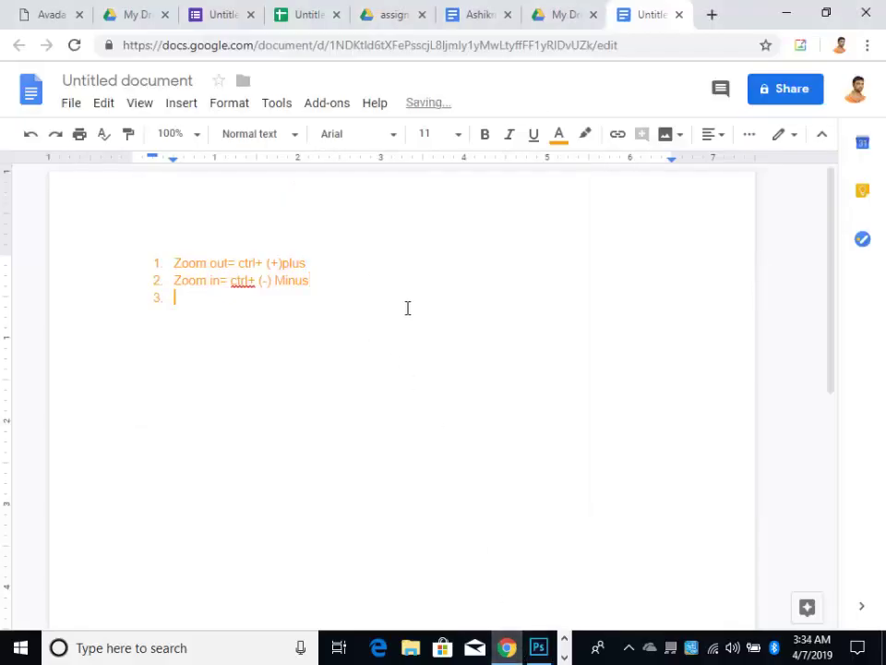
pyautogui.write('For ')
pyautogui.write('Dis')
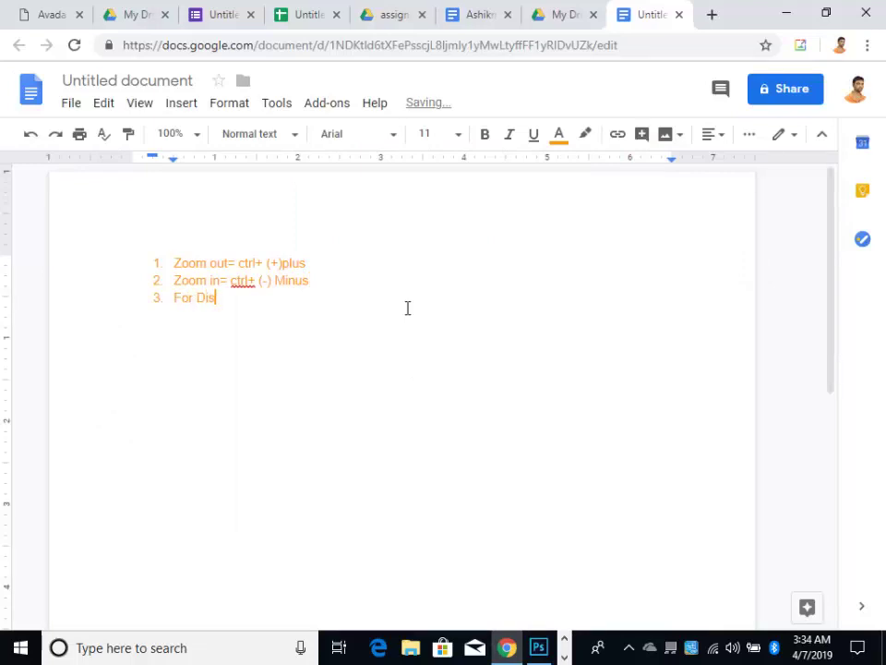
pyautogui.write('sele')
pyautogui.write('ct= ')
pyautogui.write('ctr')
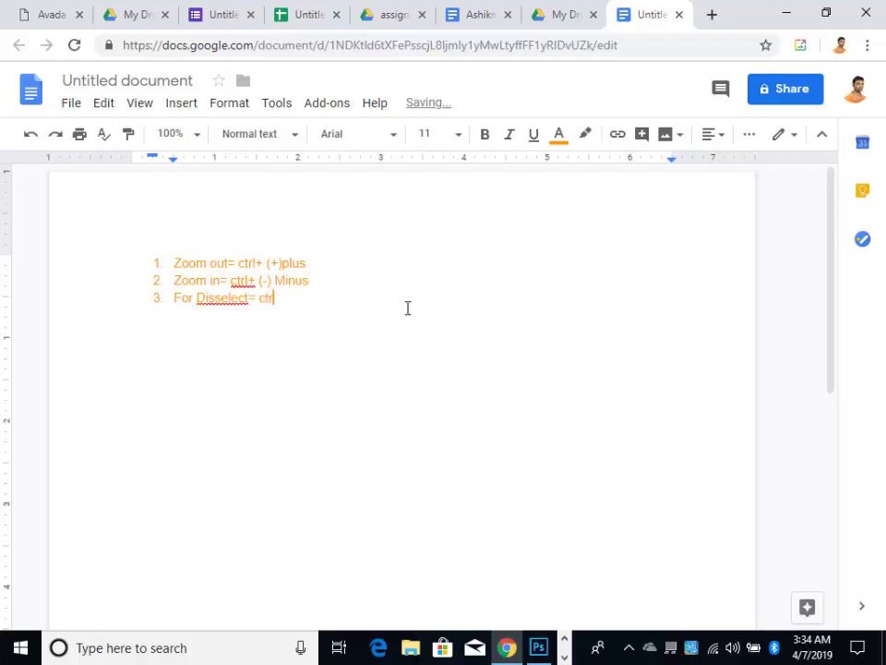
pyautogui.write('l+')
pyautogui.write('D')
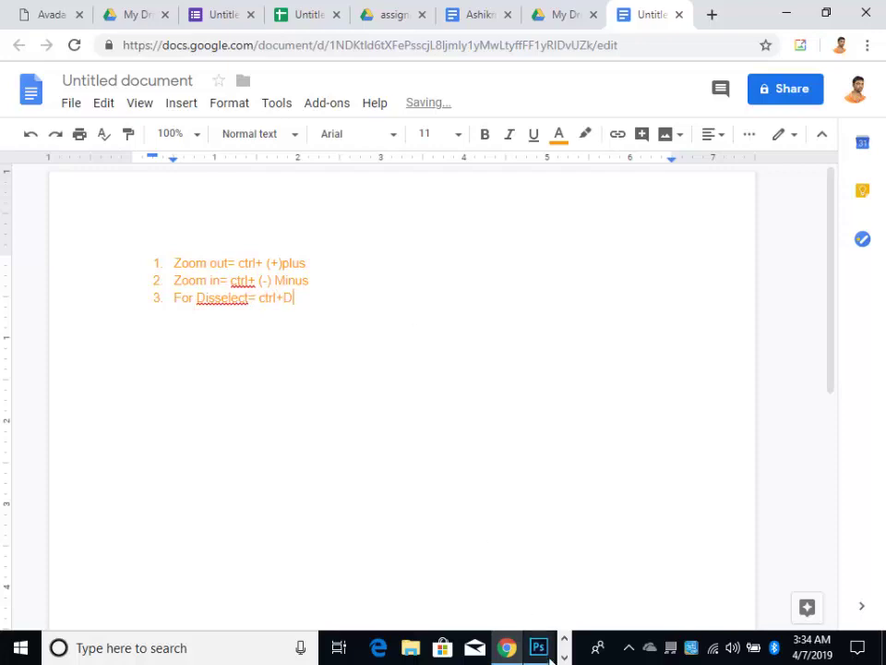
# Step: Back in Photoshop, try moving the locked background with the Move tool and dismiss the warning
pyautogui.click(538, 649)
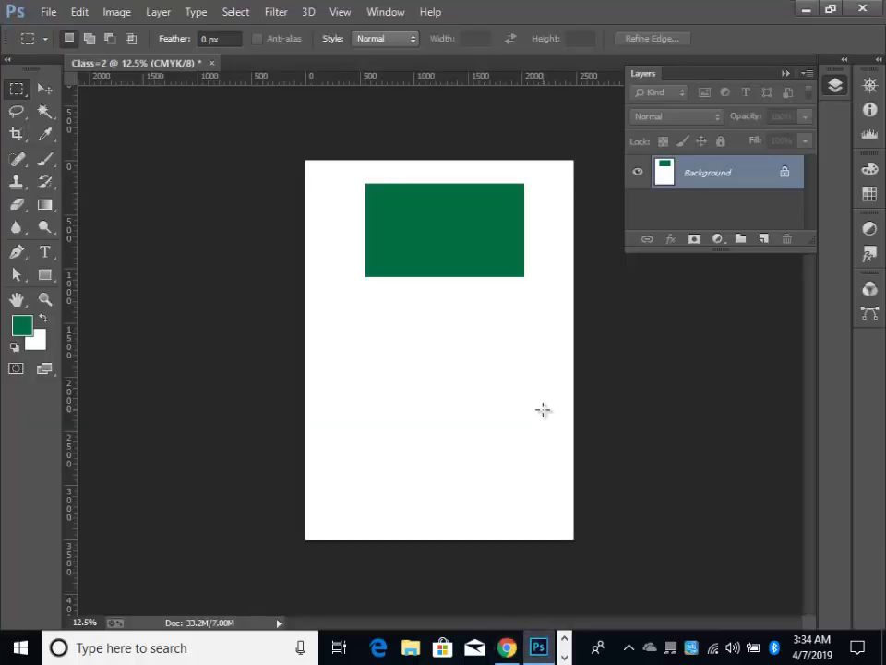
pyautogui.click(44, 88)
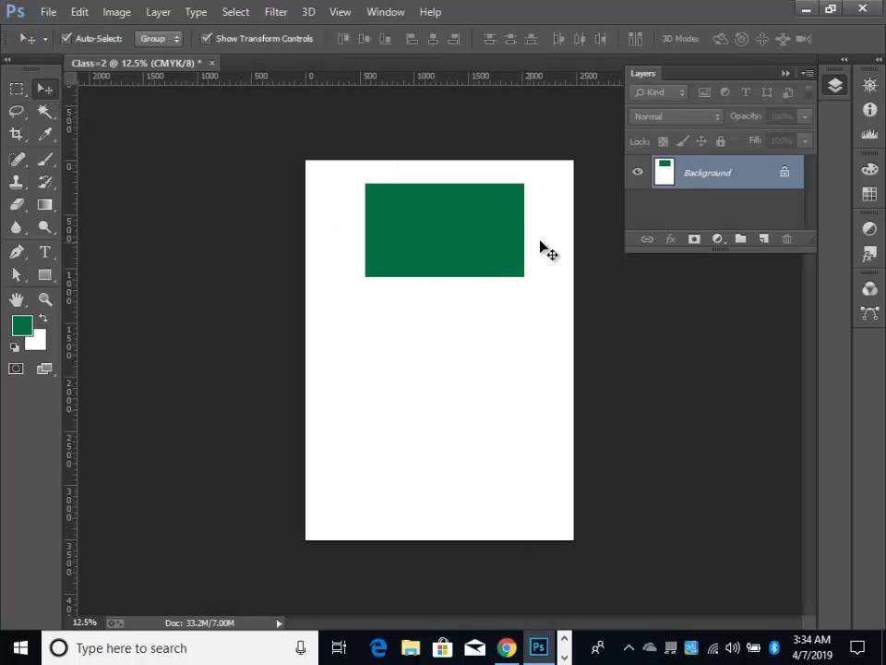
pyautogui.moveTo(539, 221); pyautogui.dragTo(476, 248)
pyautogui.click(448, 255)
# Step: Convert the Background into unlocked Layer 0 and drag it down and to the right
pyautogui.doubleClick(767, 180)
pyautogui.moveTo(497, 182)
pyautogui.mouseDown()
pyautogui.moveTo(515, 370)
pyautogui.moveTo(448, 392)
pyautogui.mouseUp()
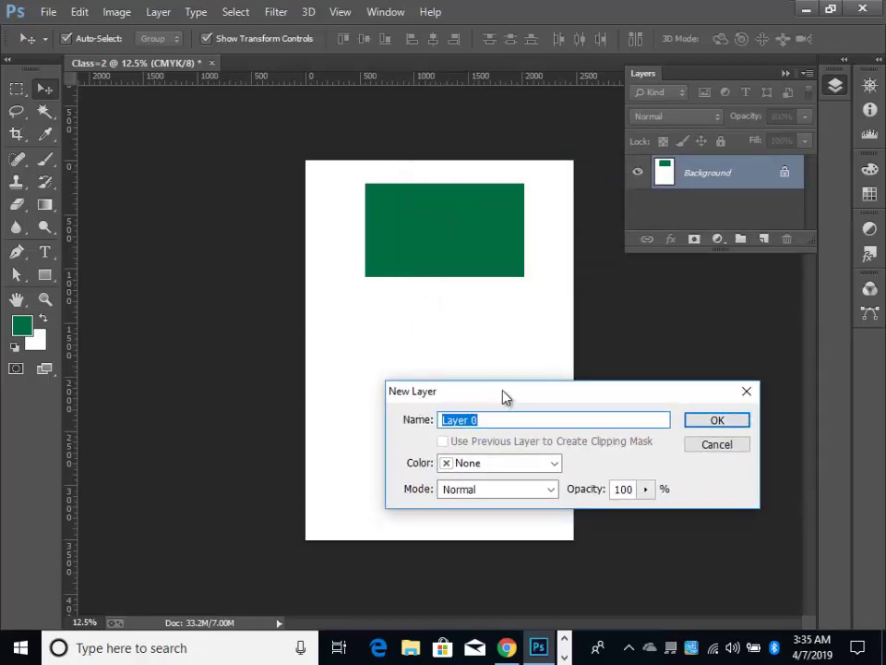
pyautogui.click(487, 420)
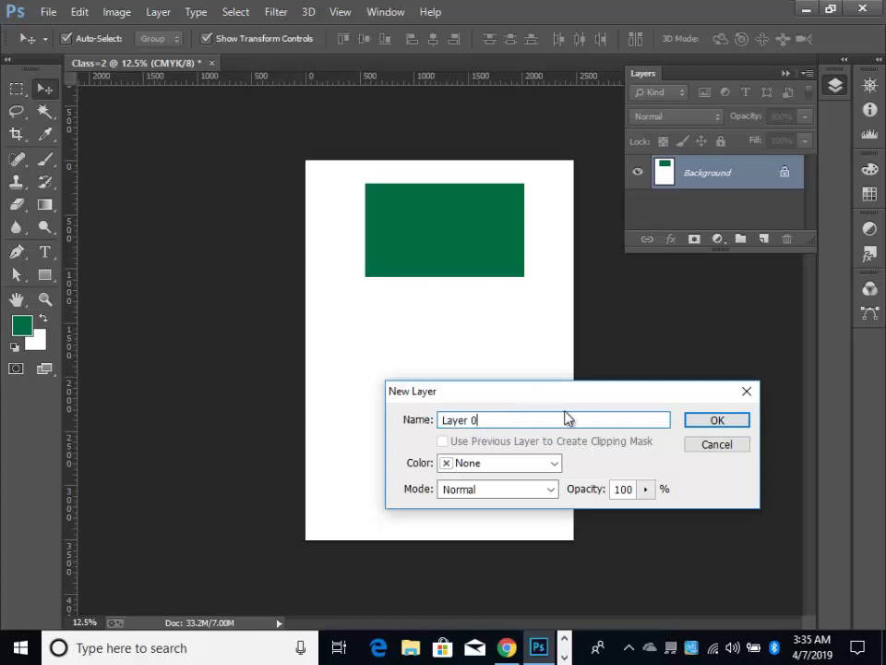
pyautogui.press('BackSpace')
pyautogui.write('1')
pyautogui.press('BackSpace')
pyautogui.press('BackSpace')
pyautogui.press('BackSpace')
pyautogui.press('BackSpace')
pyautogui.press('BackSpace')
pyautogui.press('BackSpace')
pyautogui.write('forg')
pyautogui.write('r')
pyautogui.press('BackSpace')
pyautogui.press('BackSpace')
pyautogui.press('BackSpace')
pyautogui.press('BackSpace')
pyautogui.press('BackSpace')
pyautogui.click(718, 422)
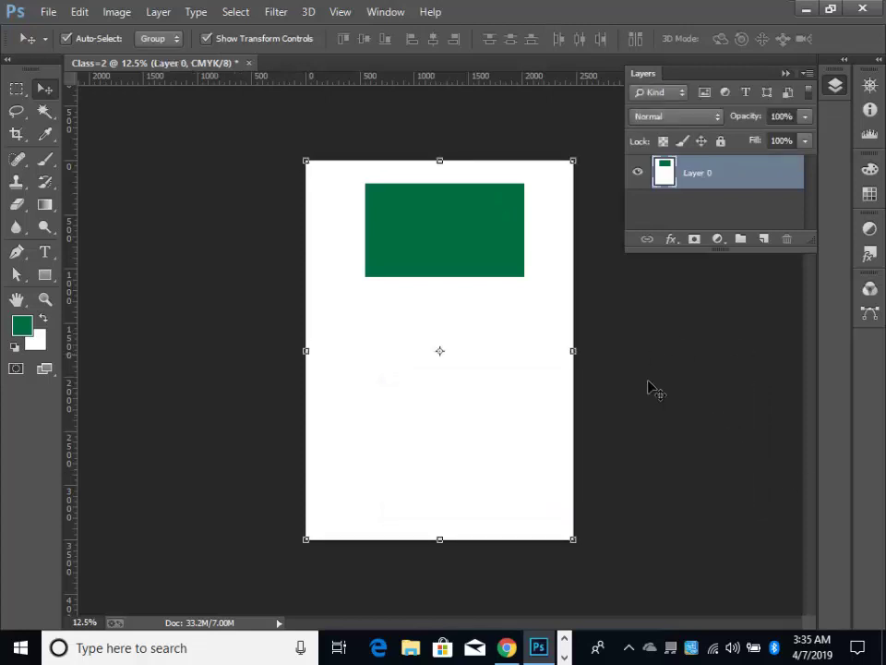
pyautogui.click(732, 322)
pyautogui.click(796, 183)
pyautogui.moveTo(420, 355)
pyautogui.mouseDown()
pyautogui.moveTo(522, 481)
pyautogui.moveTo(469, 356)
pyautogui.moveTo(412, 336)
pyautogui.moveTo(363, 435)
pyautogui.moveTo(621, 415)
pyautogui.moveTo(628, 457)
pyautogui.mouseUp()
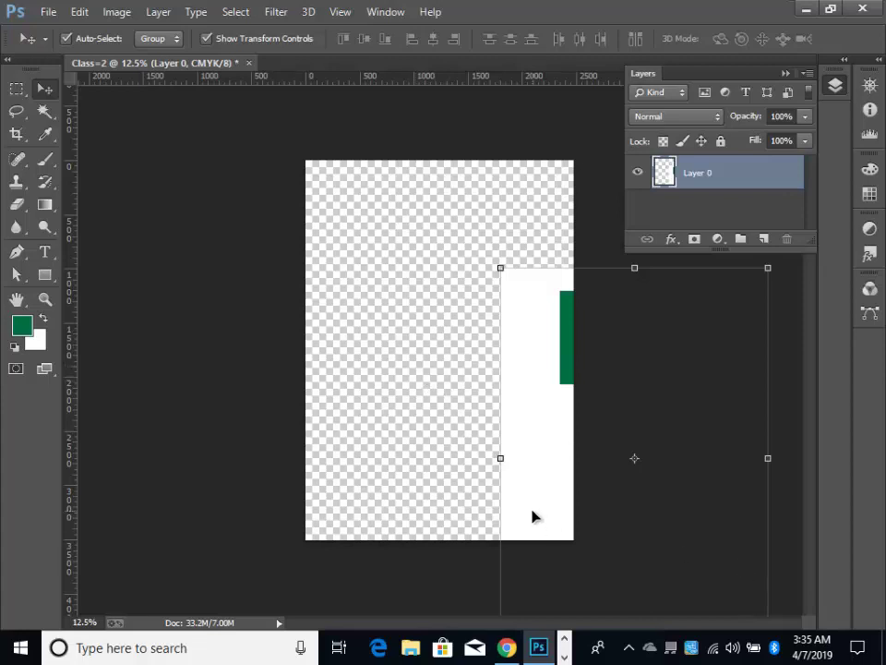
# Step: Drag Layer 0 back into place, then step back with Ctrl+Alt+Z to the locked white Background
pyautogui.moveTo(533, 515); pyautogui.dragTo(339, 404)
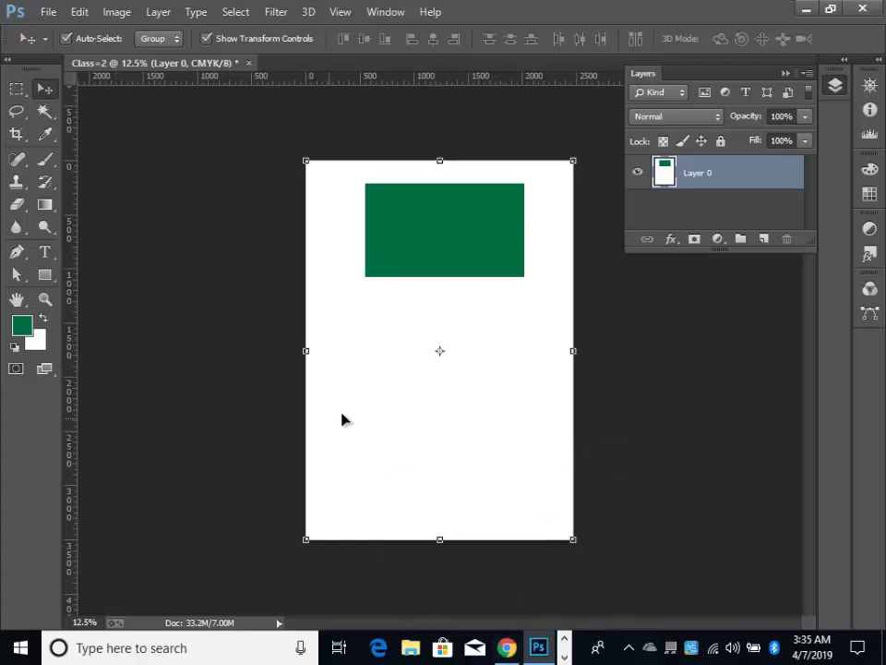
pyautogui.moveTo(432, 374)
pyautogui.mouseDown()
pyautogui.moveTo(385, 378)
pyautogui.moveTo(435, 372)
pyautogui.mouseUp()
pyautogui.click(706, 438)
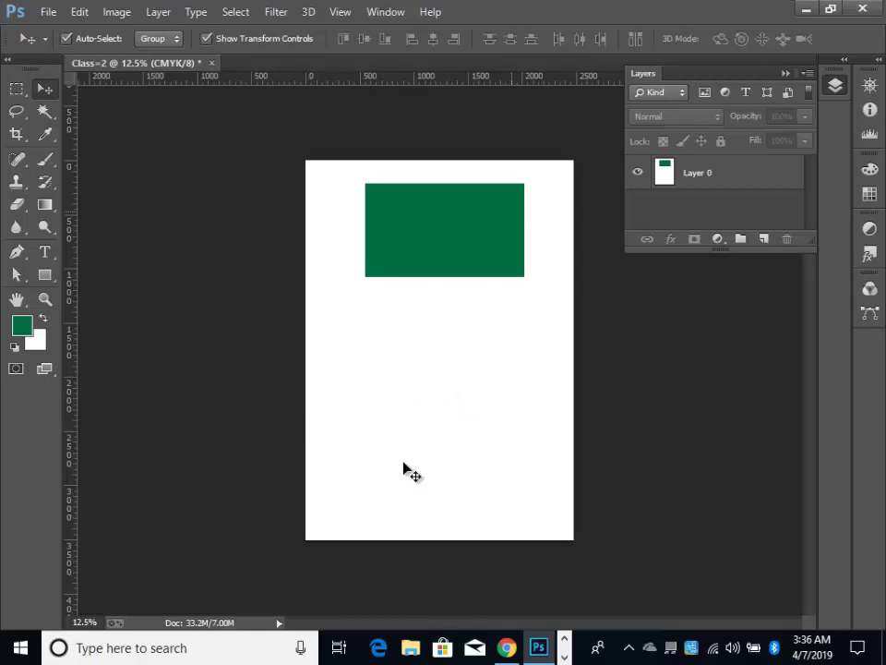
pyautogui.click(434, 476)
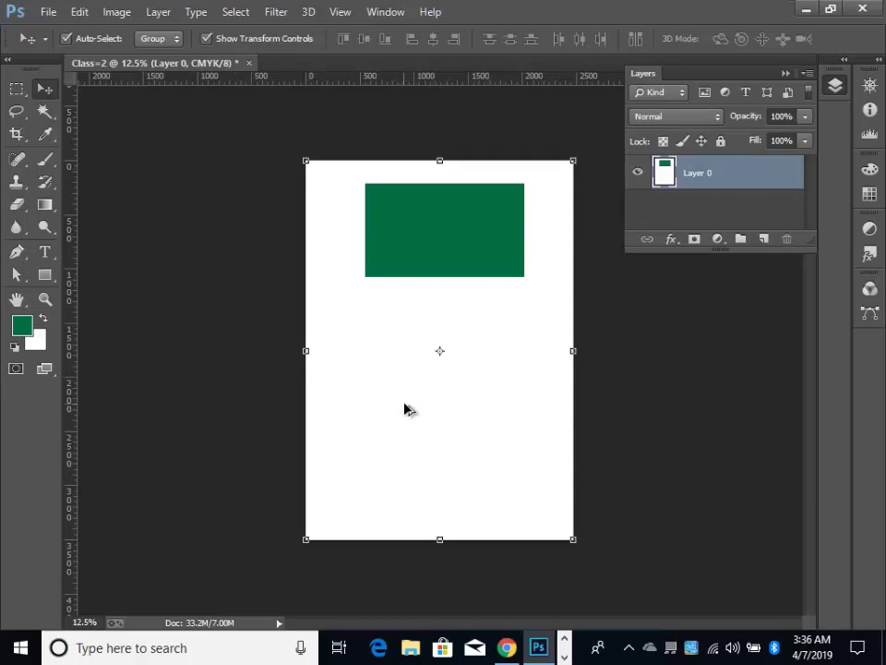
pyautogui.hotkey('ctrl', 'alt', 'z')
pyautogui.hotkey('ctrl', 'alt', 'z')
pyautogui.hotkey('ctrl', 'alt', 'z')
pyautogui.hotkey('ctrl', 'alt', 'z')
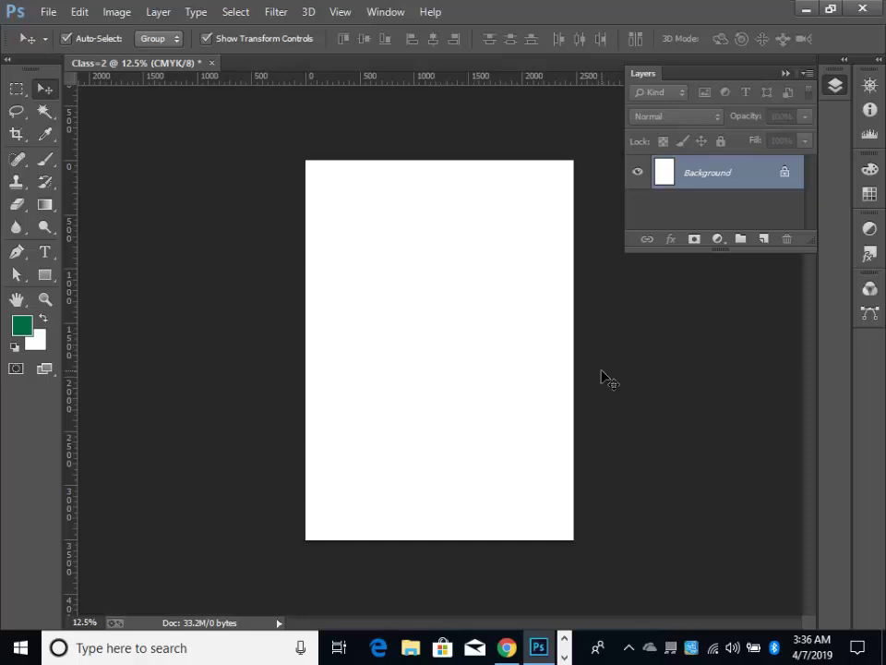
# Step: Fill a marquee rectangle in the upper page with green on a new Layer 1
pyautogui.click(44, 274)
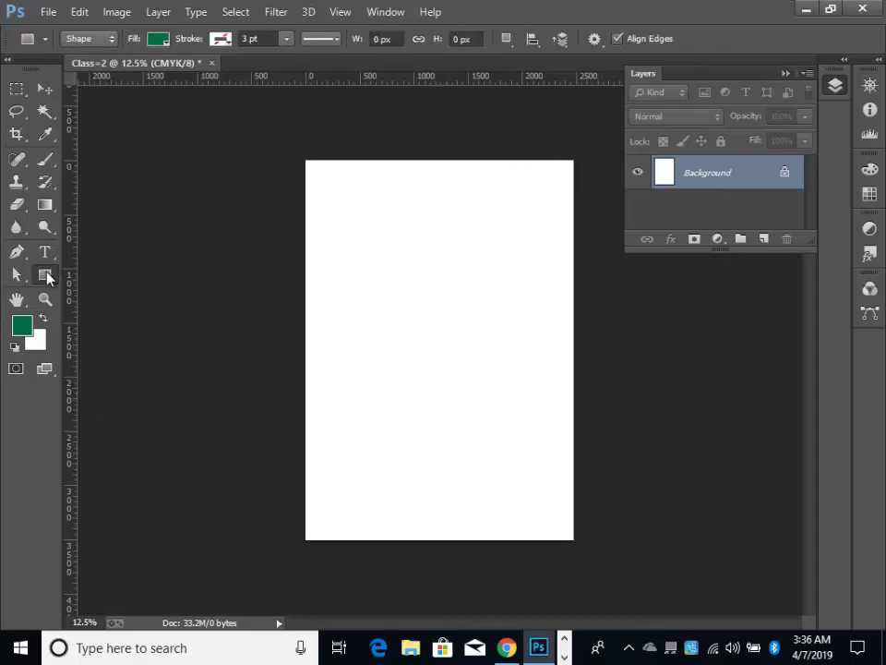
pyautogui.click(17, 88)
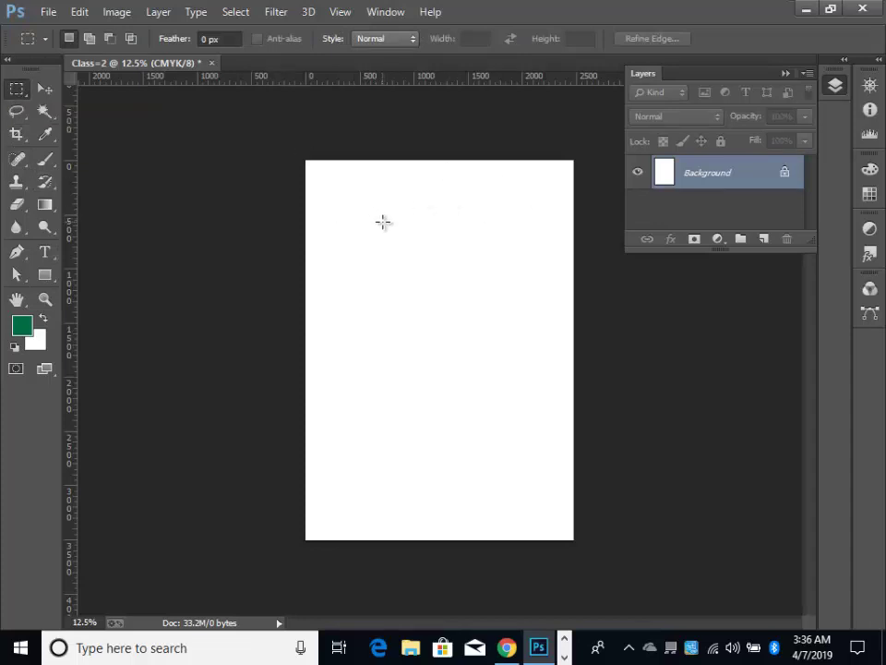
pyautogui.moveTo(366, 218)
pyautogui.mouseDown()
pyautogui.moveTo(538, 296)
pyautogui.moveTo(520, 309)
pyautogui.mouseUp()
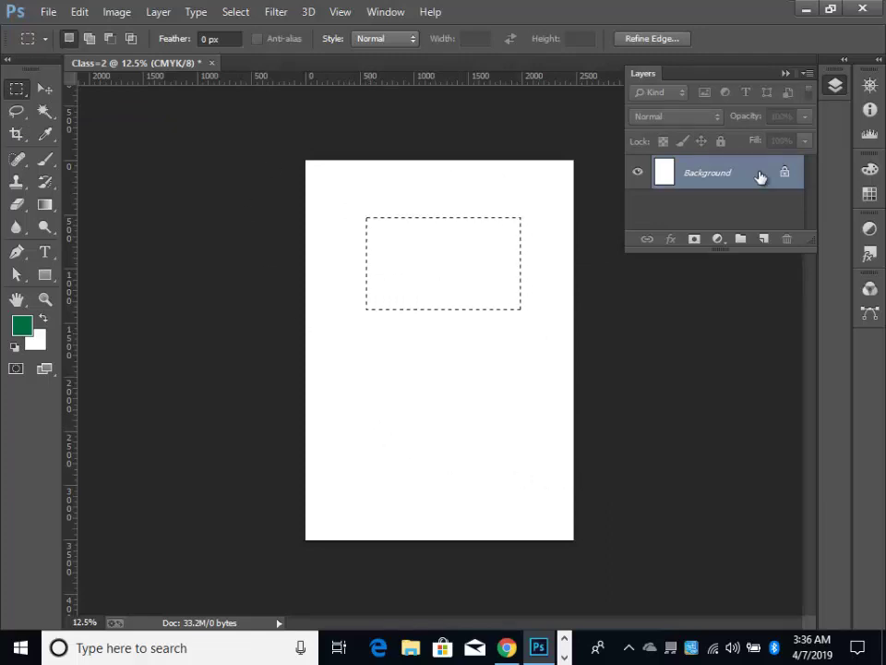
pyautogui.click(764, 240)
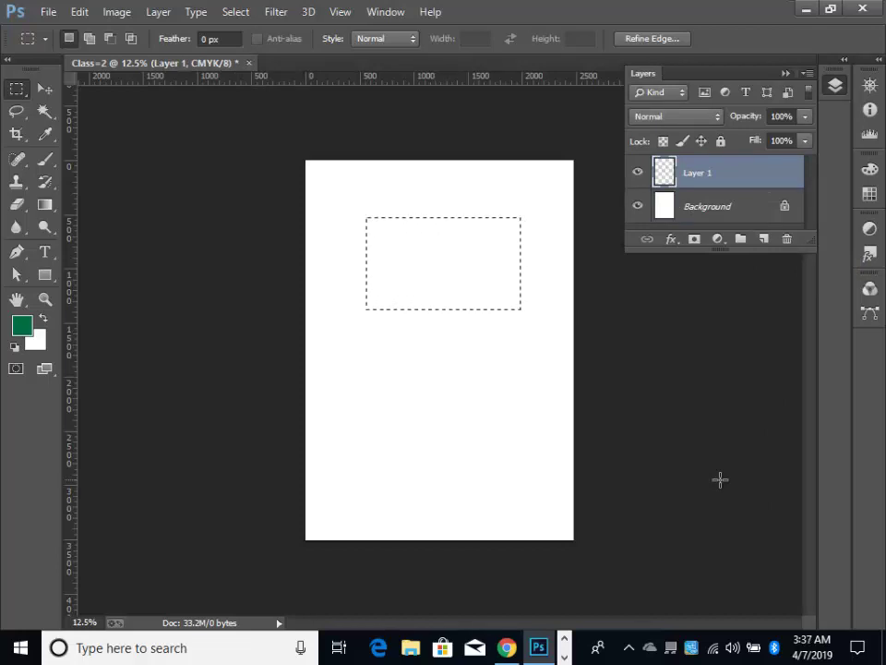
pyautogui.hotkey('alt', 'BackSpace')
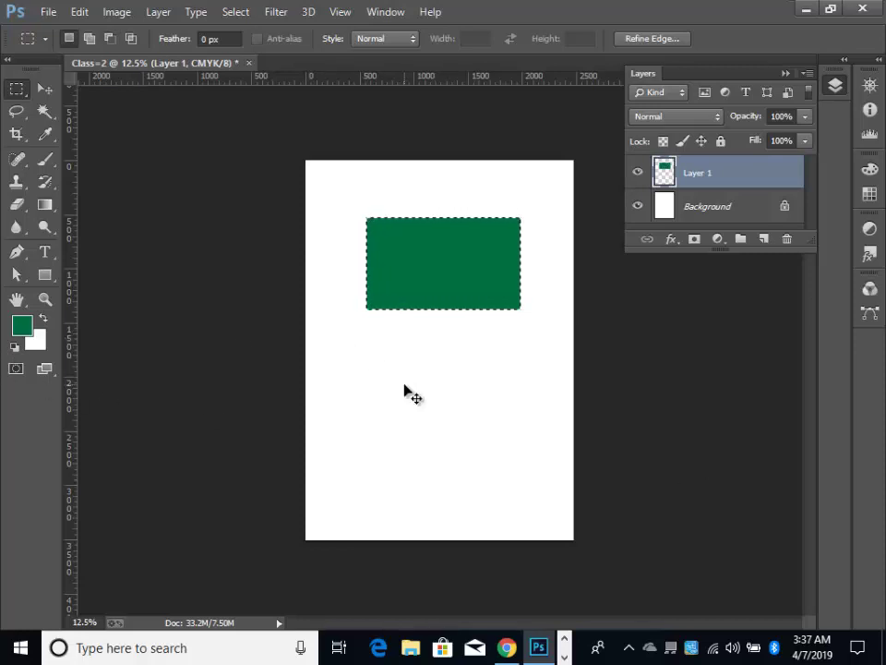
pyautogui.hotkey('ctrl', 'd')
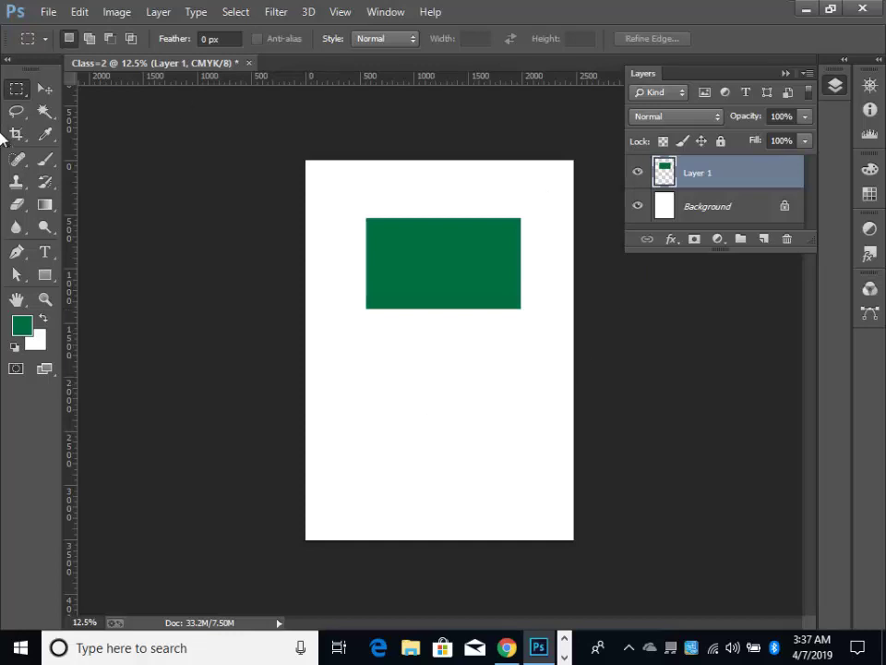
# Step: Nudge Layer 1's green rectangle slightly to the right with the Move tool
pyautogui.click(44, 88)
pyautogui.moveTo(421, 260)
pyautogui.mouseDown()
pyautogui.moveTo(398, 393)
pyautogui.moveTo(449, 289)
pyautogui.mouseUp()
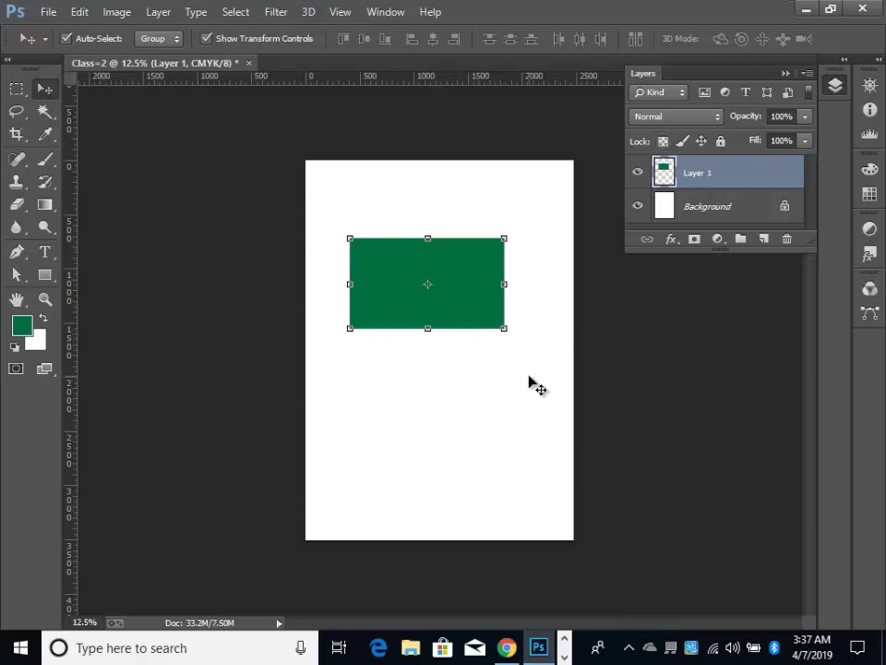
pyautogui.moveTo(415, 306)
pyautogui.mouseDown()
pyautogui.moveTo(436, 291)
pyautogui.moveTo(440, 268)
pyautogui.moveTo(456, 295)
pyautogui.mouseUp()
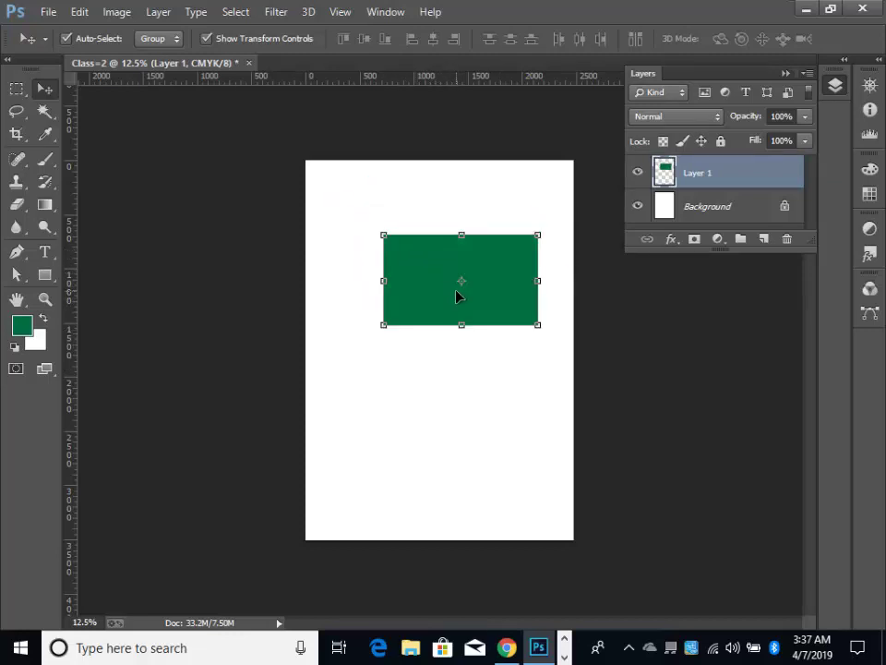
# Step: Stretch the rectangle with Free Transform, commit, then undo back to its original size
pyautogui.hotkey('ctrl', 't')
pyautogui.moveTo(462, 234); pyautogui.dragTo(455, 529)
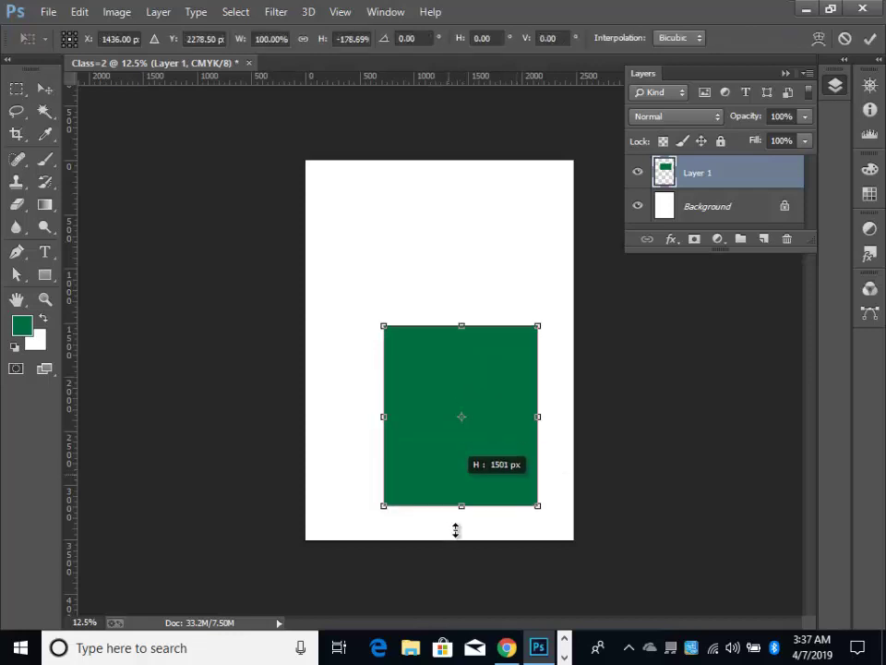
pyautogui.moveTo(462, 325)
pyautogui.mouseDown()
pyautogui.moveTo(476, 205)
pyautogui.moveTo(476, 221)
pyautogui.mouseUp()
pyautogui.moveTo(378, 367); pyautogui.dragTo(381, 369)
pyautogui.moveTo(538, 371); pyautogui.dragTo(580, 371)
pyautogui.moveTo(509, 380)
pyautogui.mouseDown()
pyautogui.moveTo(434, 331)
pyautogui.moveTo(481, 367)
pyautogui.moveTo(465, 363)
pyautogui.mouseUp()
pyautogui.press('Return')
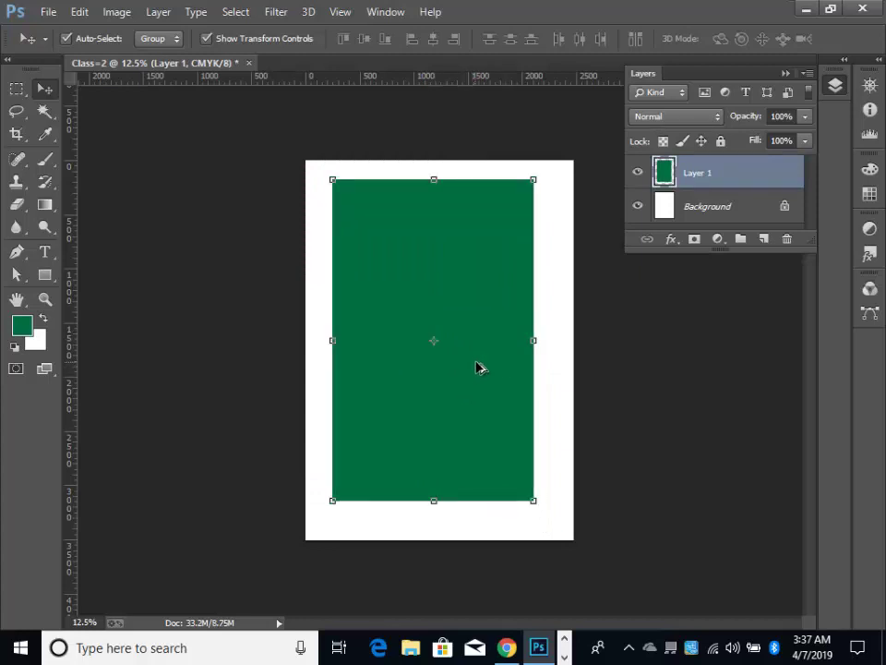
pyautogui.hotkey('ctrl', 'alt', 'z')
pyautogui.hotkey('ctrl', 'alt', 'z')
pyautogui.hotkey('ctrl', 'alt', 'z')
# Step: Fill a second green rectangle on new Layer 2 and drag it over the first's upper left
pyautogui.click(455, 384)
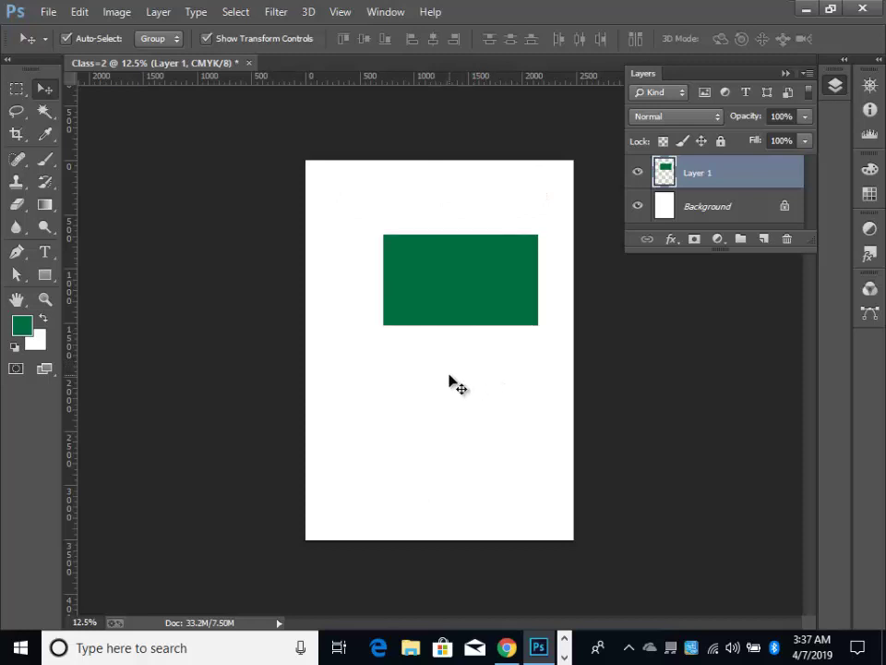
pyautogui.click(18, 90)
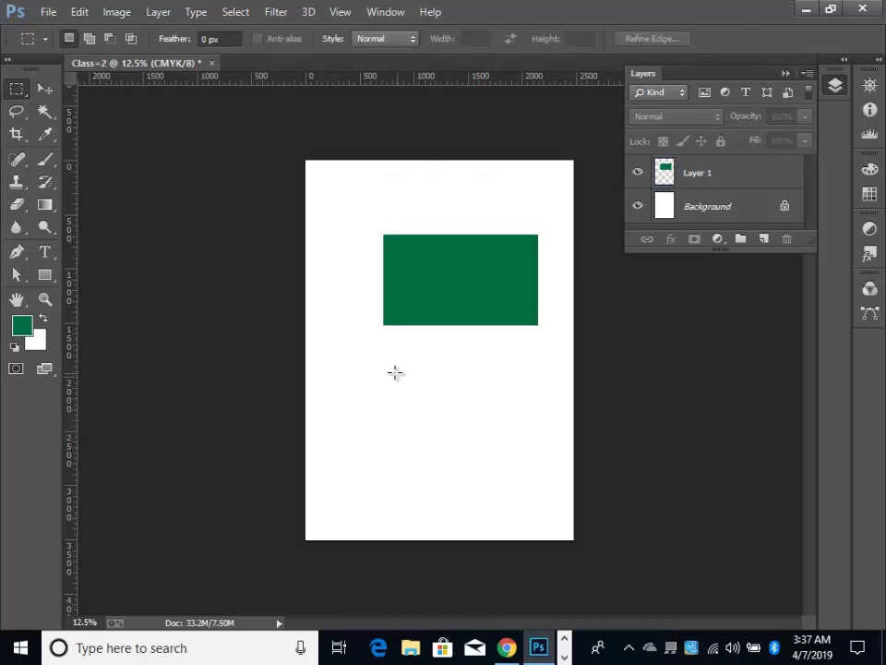
pyautogui.moveTo(374, 361); pyautogui.dragTo(521, 476)
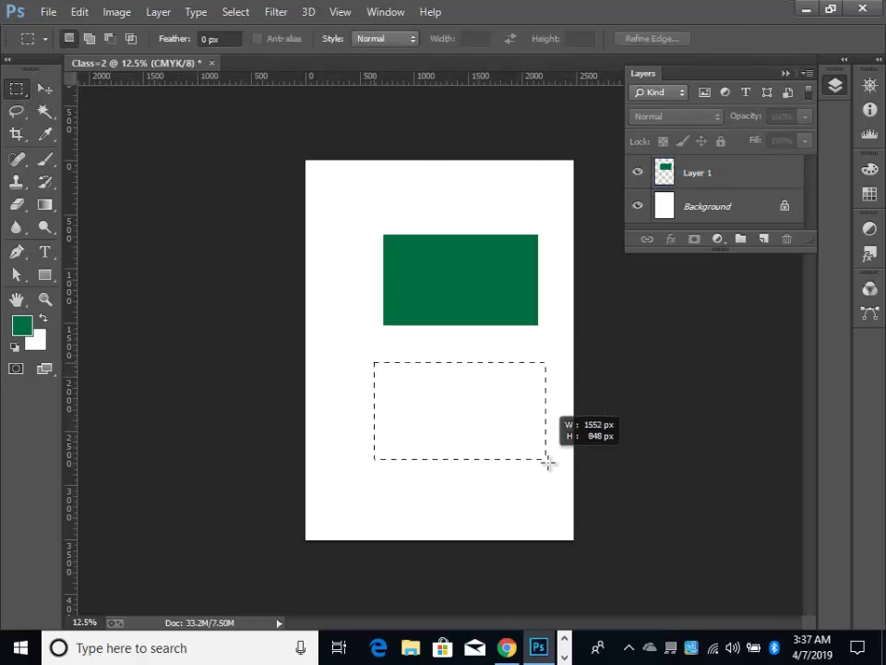
pyautogui.click(763, 239)
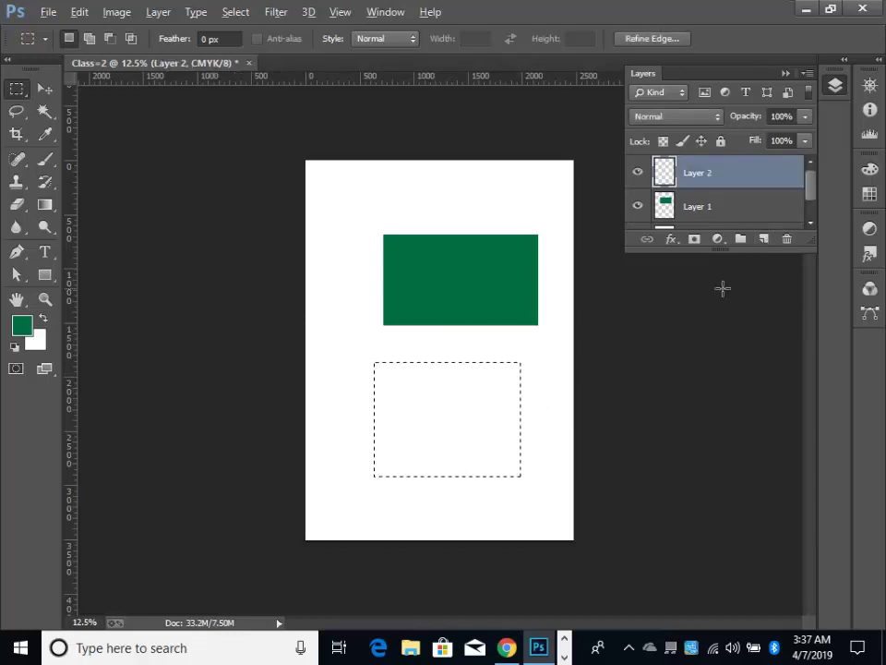
pyautogui.hotkey('alt', 'BackSpace')
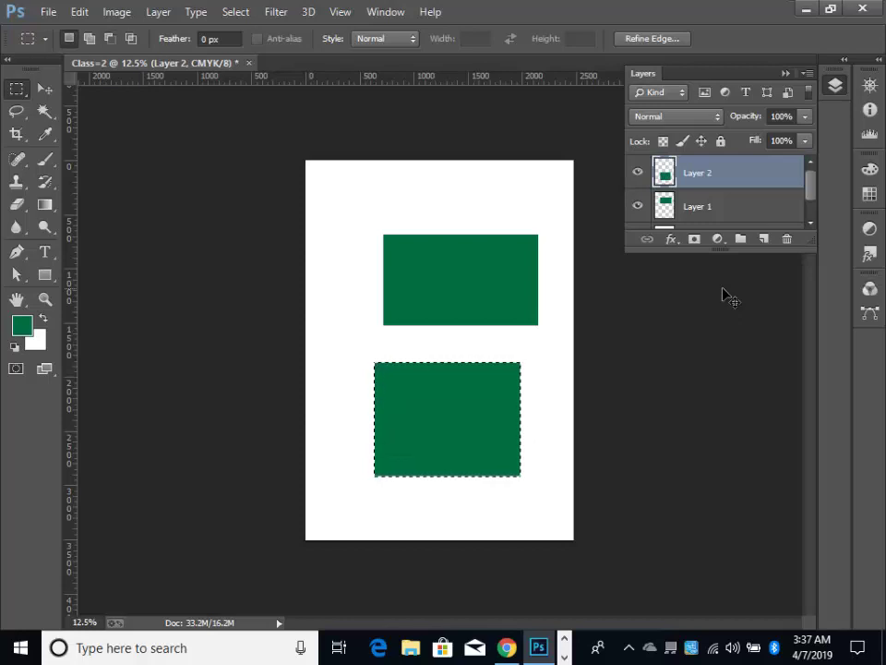
pyautogui.hotkey('ctrl', 'd')
pyautogui.click(44, 89)
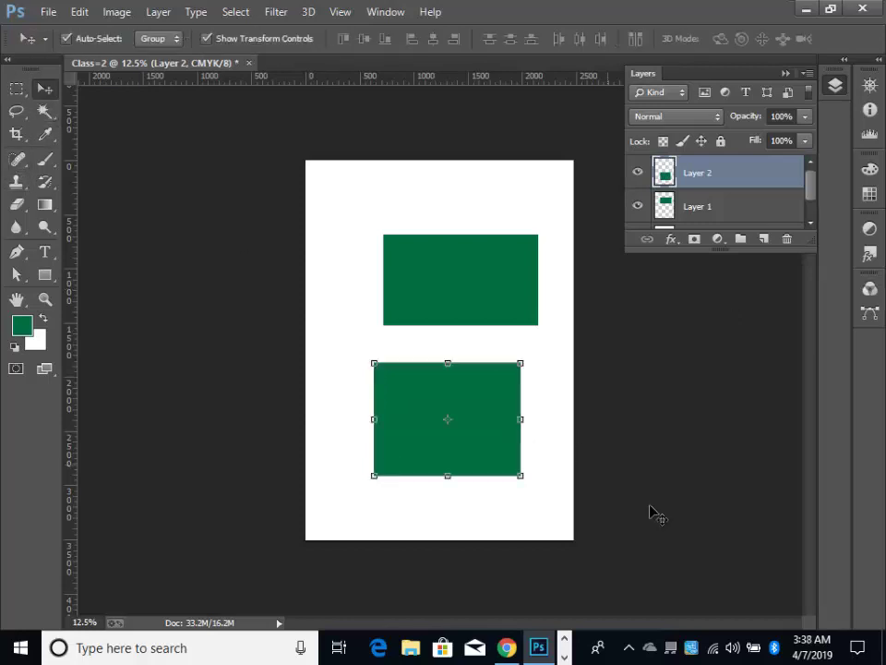
pyautogui.moveTo(431, 446)
pyautogui.mouseDown()
pyautogui.moveTo(499, 472)
pyautogui.moveTo(455, 431)
pyautogui.moveTo(436, 322)
pyautogui.moveTo(463, 252)
pyautogui.mouseUp()
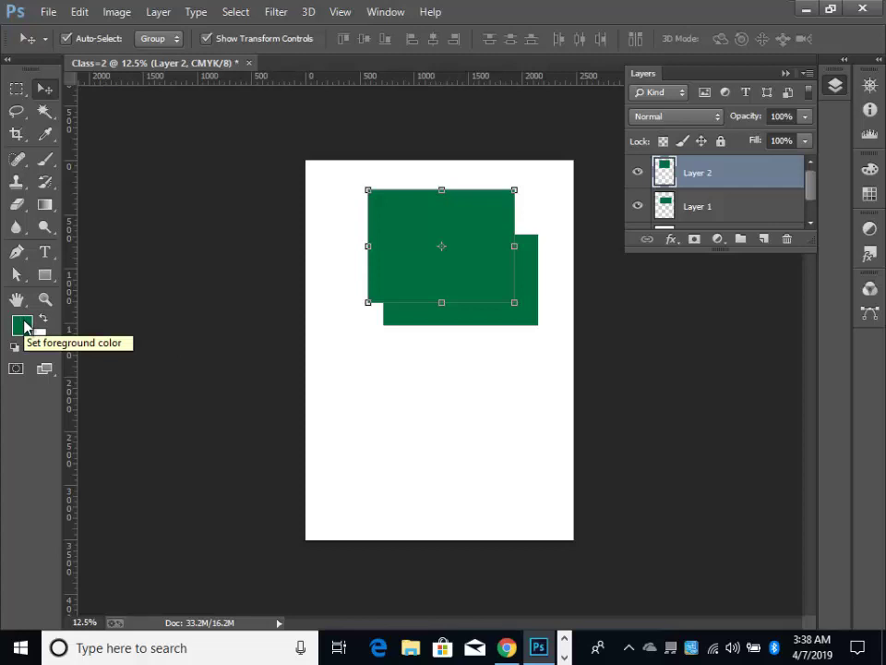
# Step: Set the foreground colour to a bright, fully saturated red
pyautogui.click(24, 325)
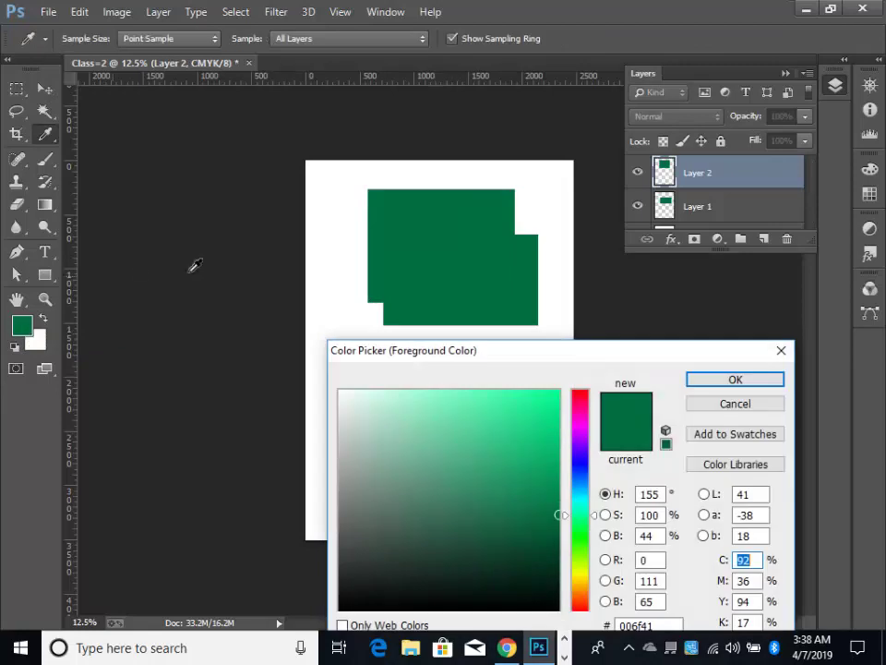
pyautogui.click(581, 602)
pyautogui.click(551, 390)
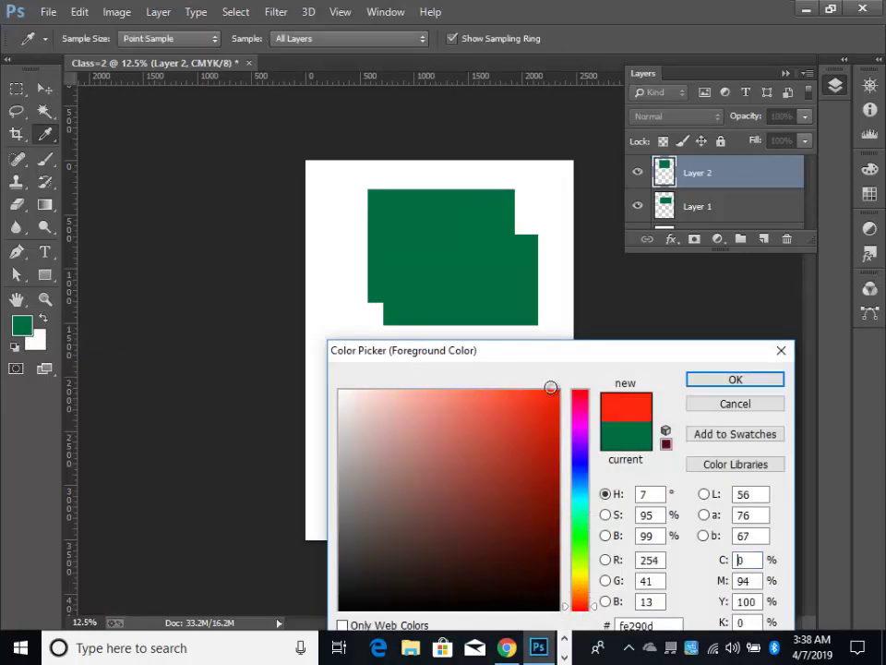
pyautogui.click(736, 380)
pyautogui.moveTo(538, 647)
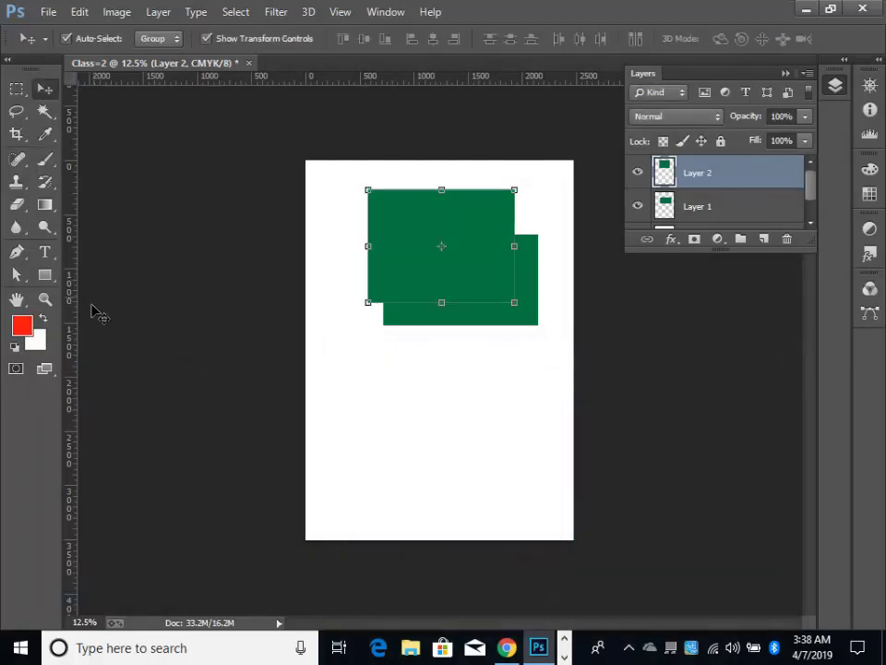
# Step: Fill a red rectangle below the green shapes on new Layer 3 and nudge it slightly
pyautogui.click(194, 337)
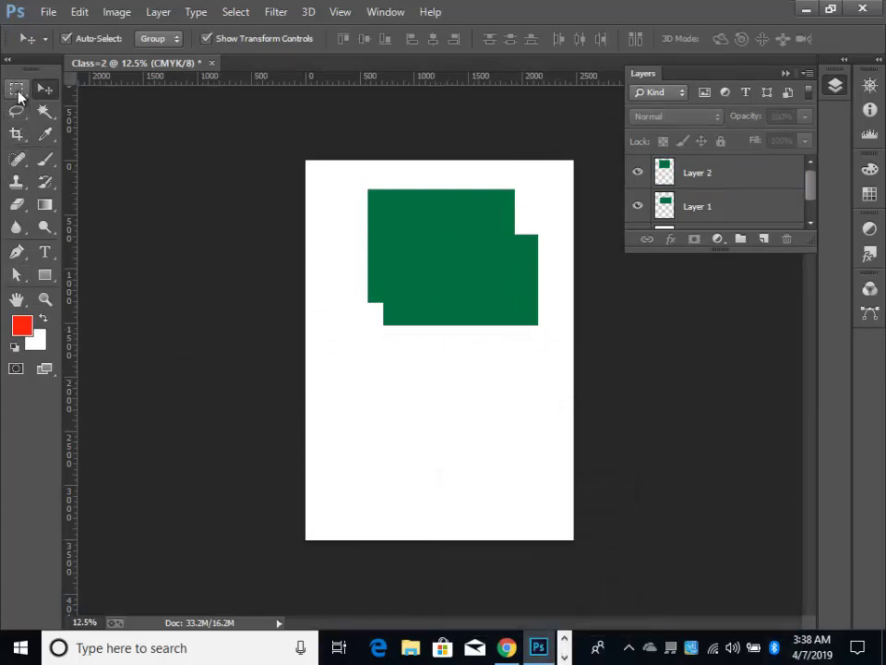
pyautogui.click(16, 88)
pyautogui.moveTo(366, 384); pyautogui.dragTo(502, 471)
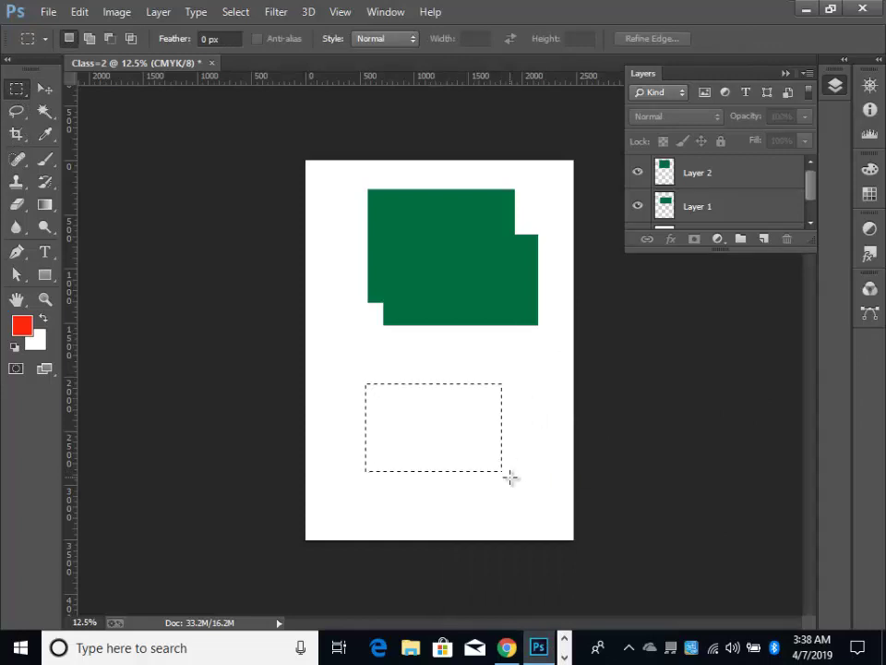
pyautogui.click(763, 239)
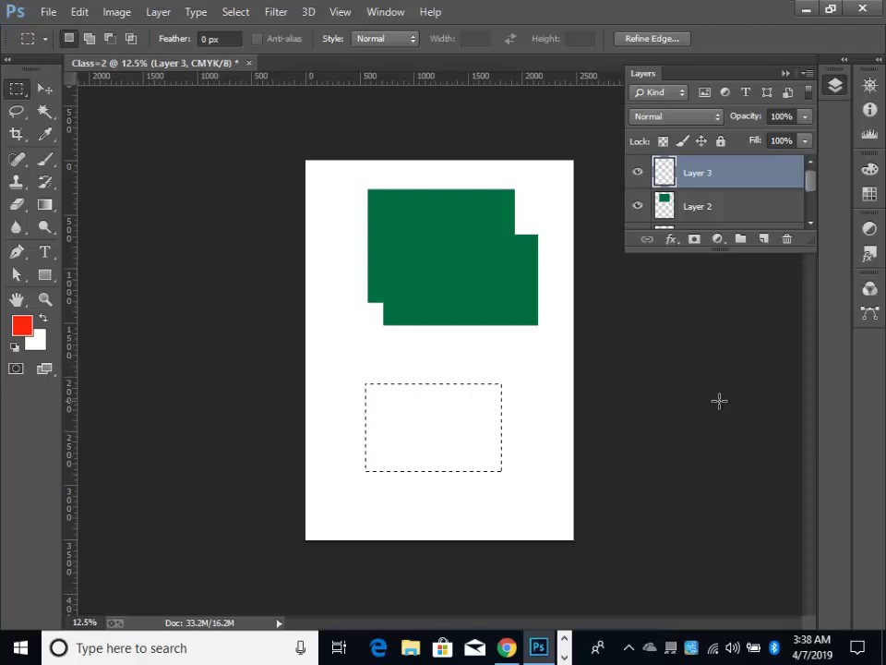
pyautogui.hotkey('alt', 'BackSpace')
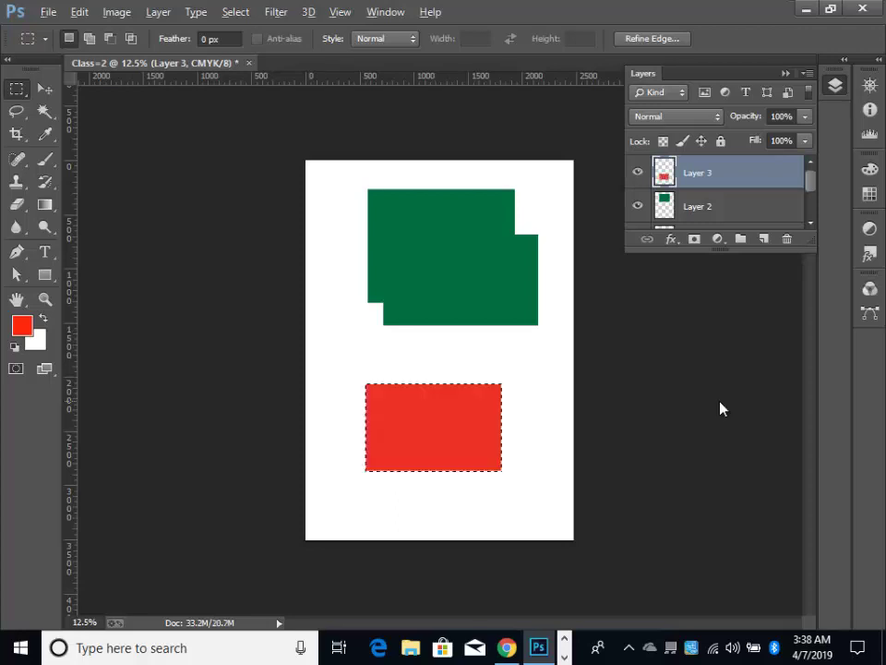
pyautogui.hotkey('ctrl', 'd')
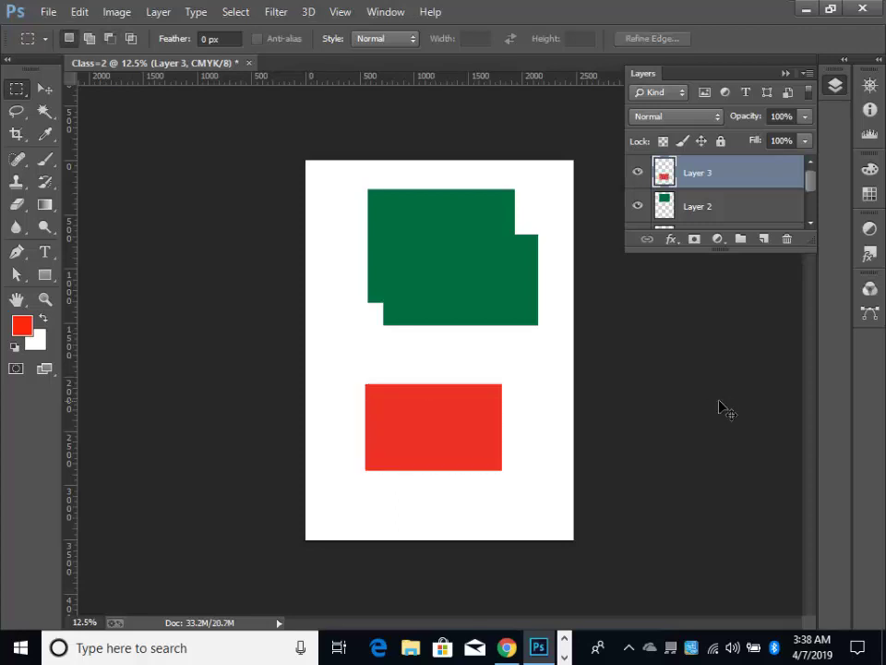
pyautogui.click(43, 89)
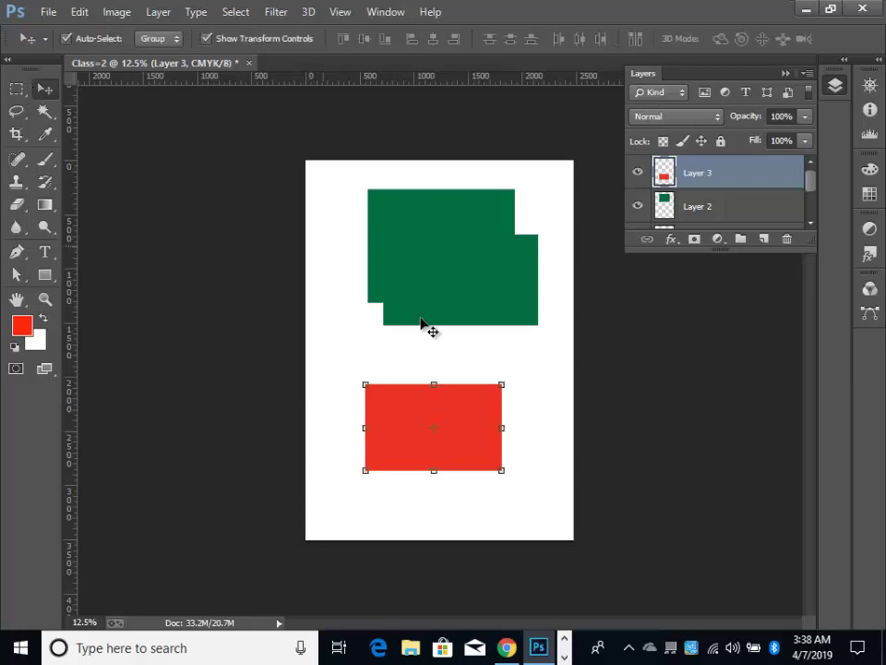
pyautogui.moveTo(445, 441)
pyautogui.mouseDown()
pyautogui.moveTo(485, 313)
pyautogui.moveTo(475, 319)
pyautogui.moveTo(439, 439)
pyautogui.mouseUp()
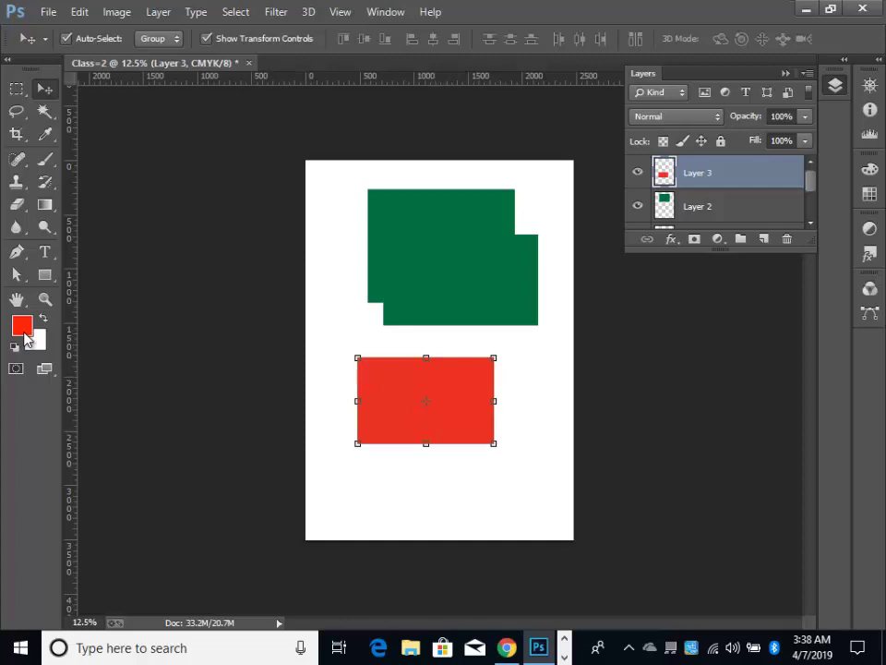
# Step: Switch over to the shortcut notes in Google Docs
pyautogui.click(509, 648)
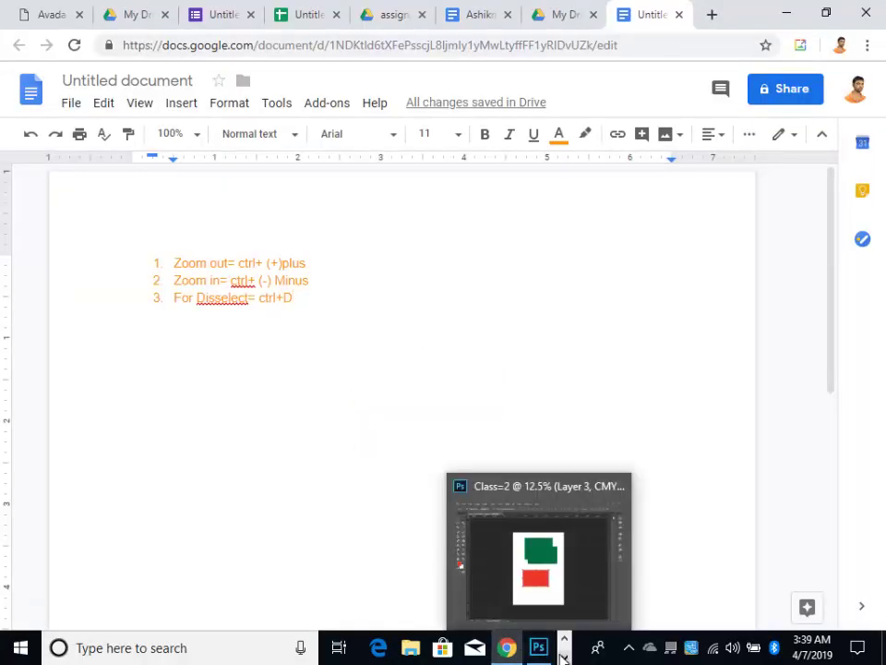
pyautogui.click(563, 656)
pyautogui.click(425, 647)
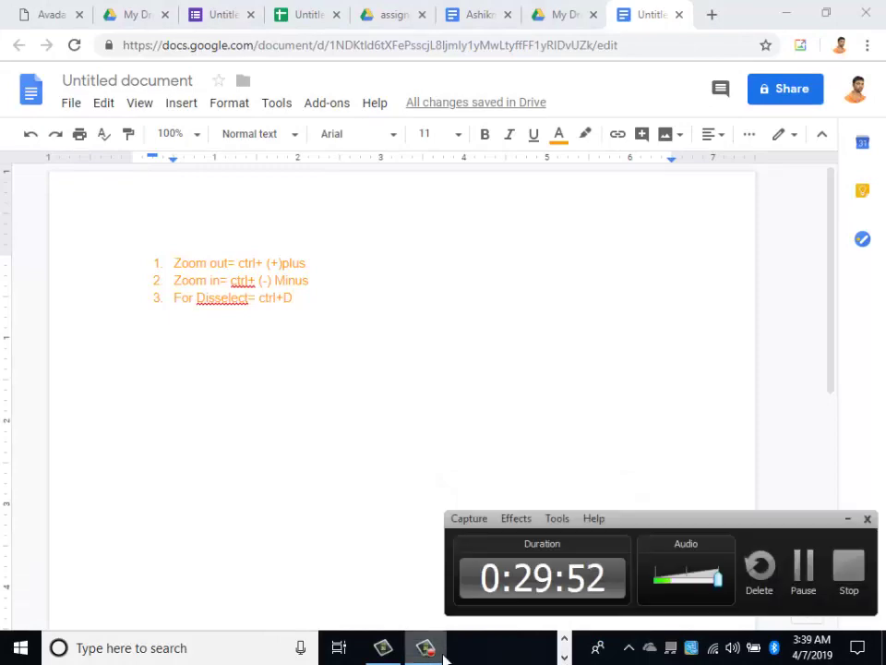